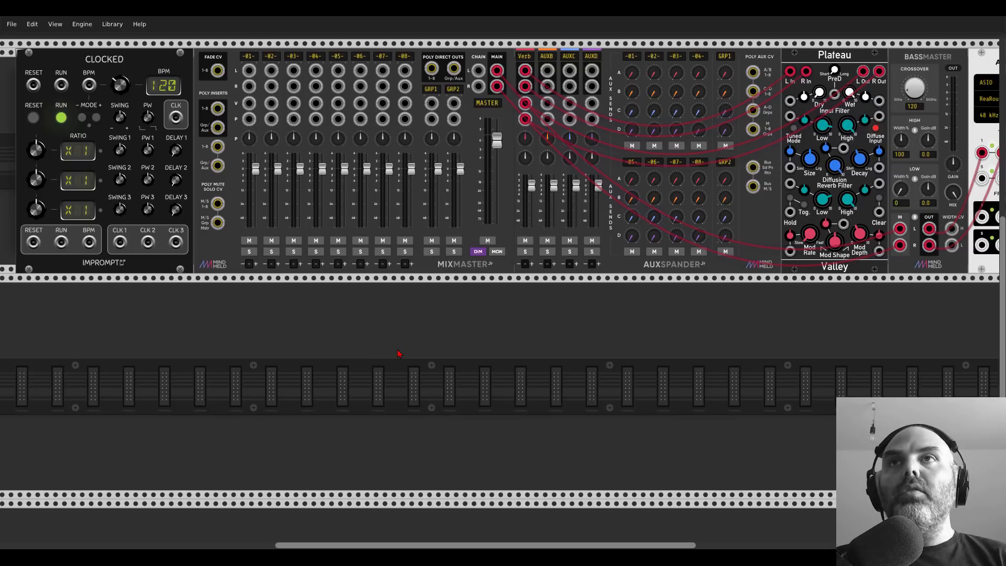
Step: Add the aez modulo sequencer module to the empty row directly below Clocked
{"action": "right_click", "coordinate": [359, 357]}
{"action": "type", "text": "modulo"}
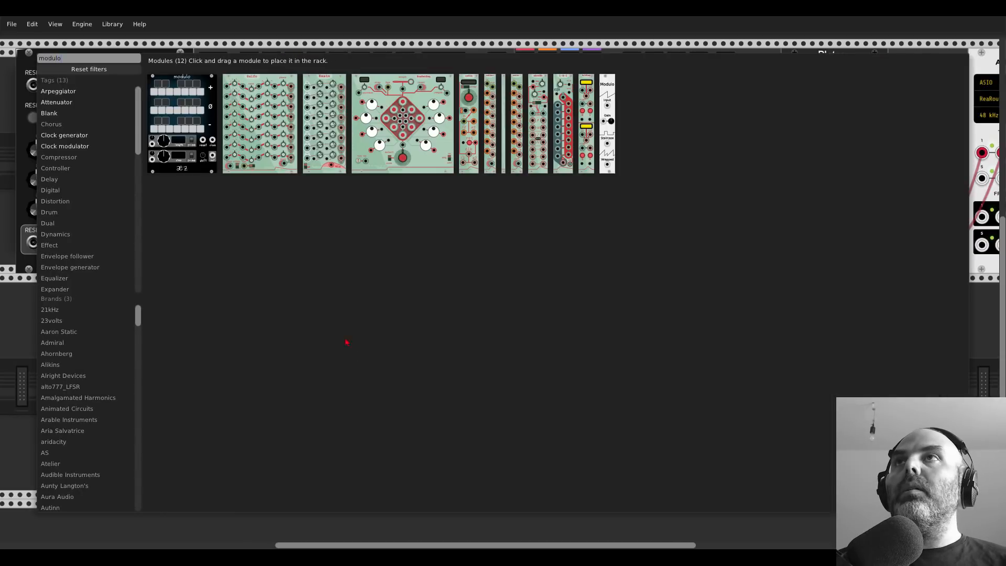
{"action": "left_click_drag", "start_coordinate": [184, 94], "coordinate": [102, 317]}
Step: Enable D and F in modulo's minus row, D and Bb in its zero row, and F and A in its plus row
{"action": "left_click_drag", "start_coordinate": [341, 347], "coordinate": [468, 324]}
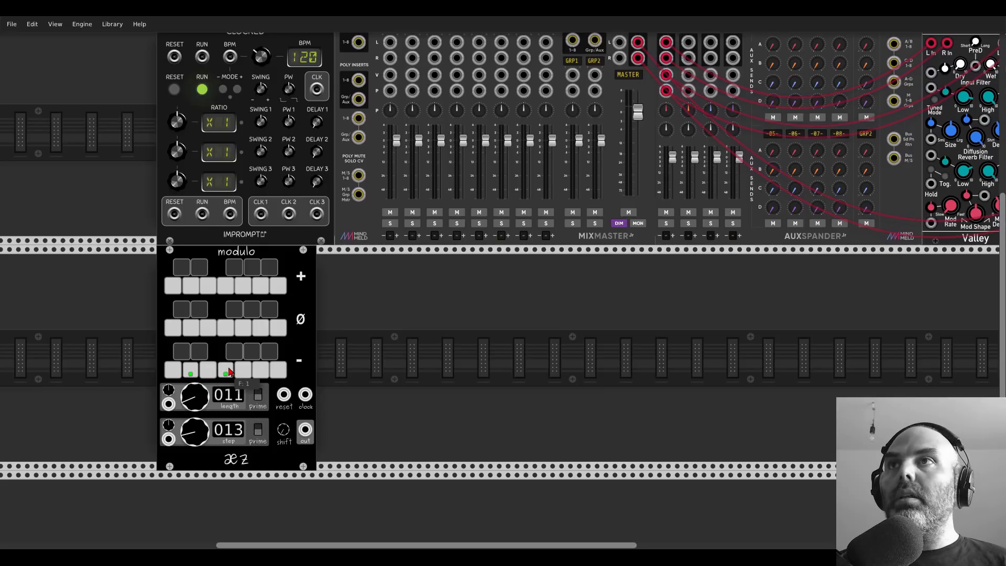
{"action": "left_click", "coordinate": [270, 313]}
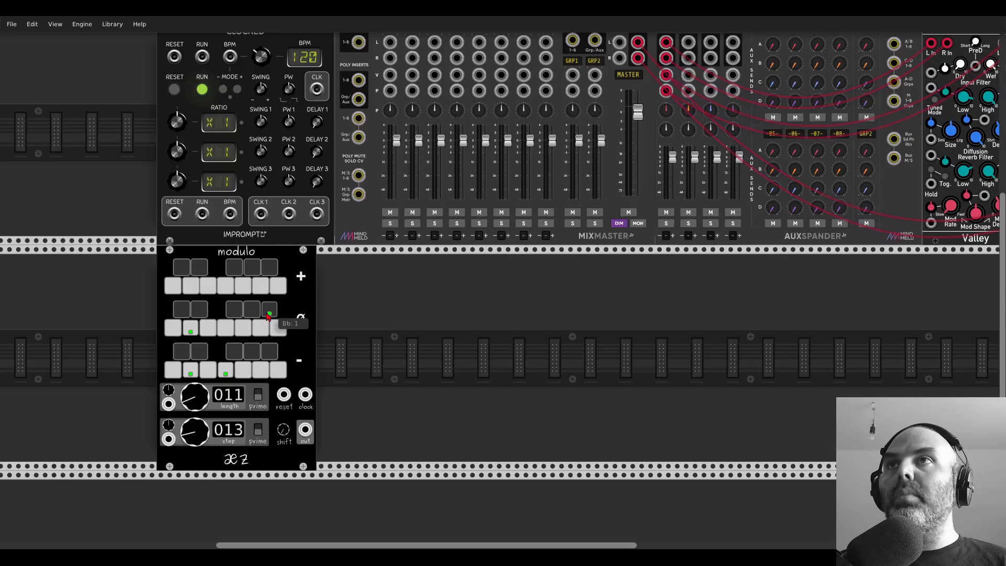
{"action": "left_click", "coordinate": [226, 287]}
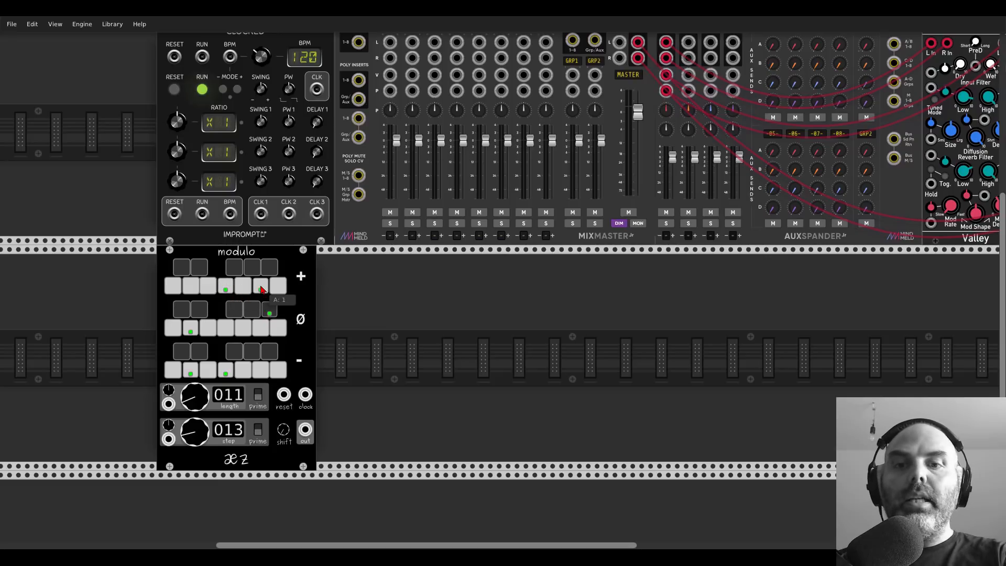
Step: Add a Complex Osc module beside modulo and a VCA module beside the oscillator
{"action": "right_click", "coordinate": [370, 318]}
{"action": "type", "text": "complex"}
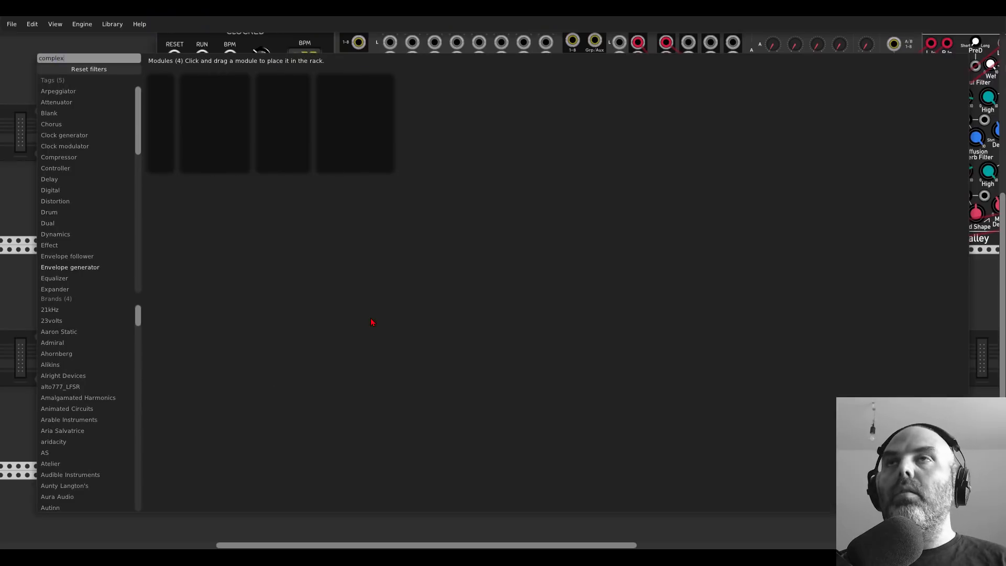
{"action": "left_click_drag", "start_coordinate": [231, 108], "coordinate": [329, 256]}
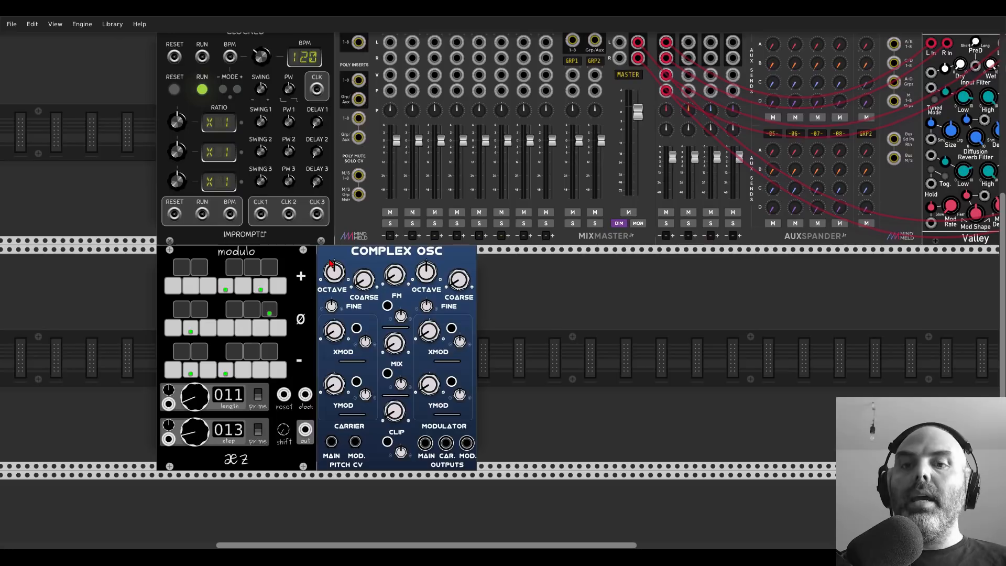
{"action": "right_click", "coordinate": [506, 336]}
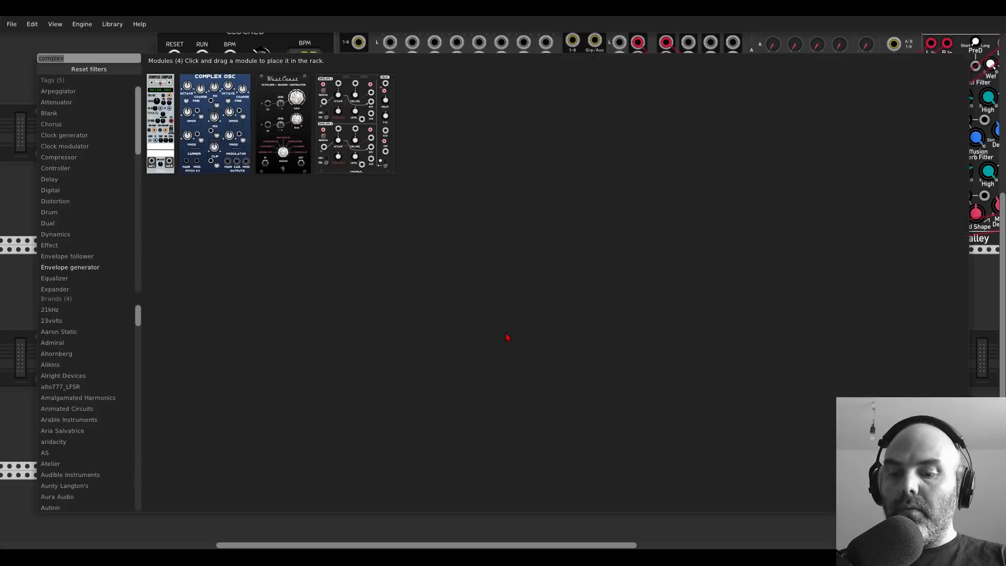
{"action": "type", "text": "vca"}
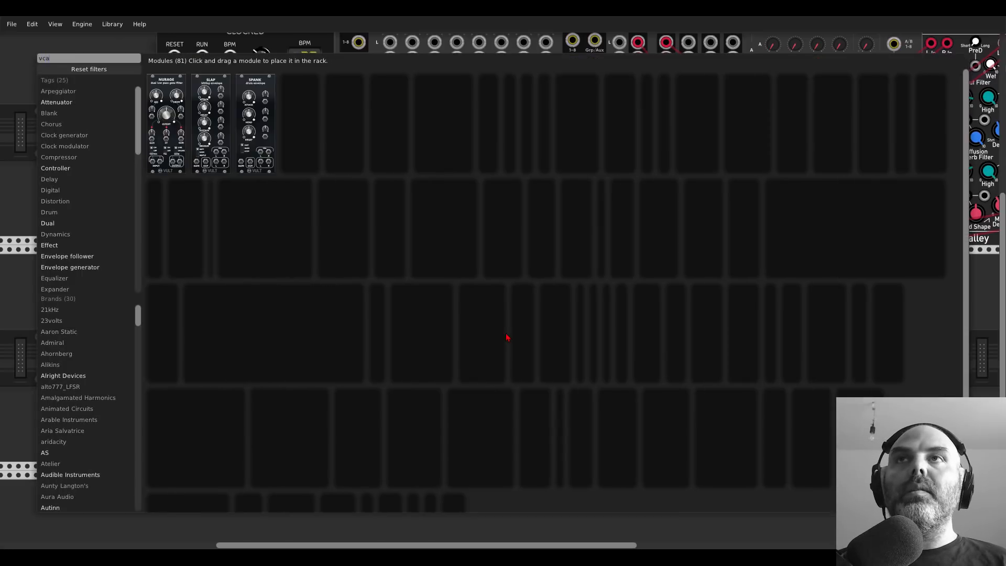
{"action": "left_click_drag", "start_coordinate": [774, 295], "coordinate": [488, 326]}
Step: Add the NYSTHI AttackDecay AD envelope module directly beside the VCA
{"action": "right_click", "coordinate": [543, 329]}
{"action": "type", "text": "ad"}
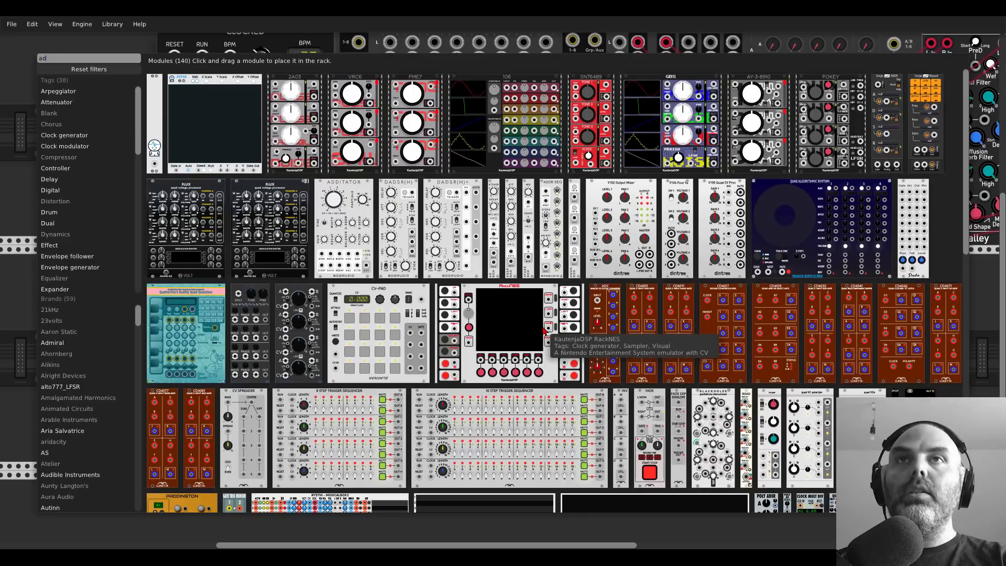
{"action": "scroll", "coordinate": [543, 330], "scroll_direction": "down", "scroll_amount": 8}
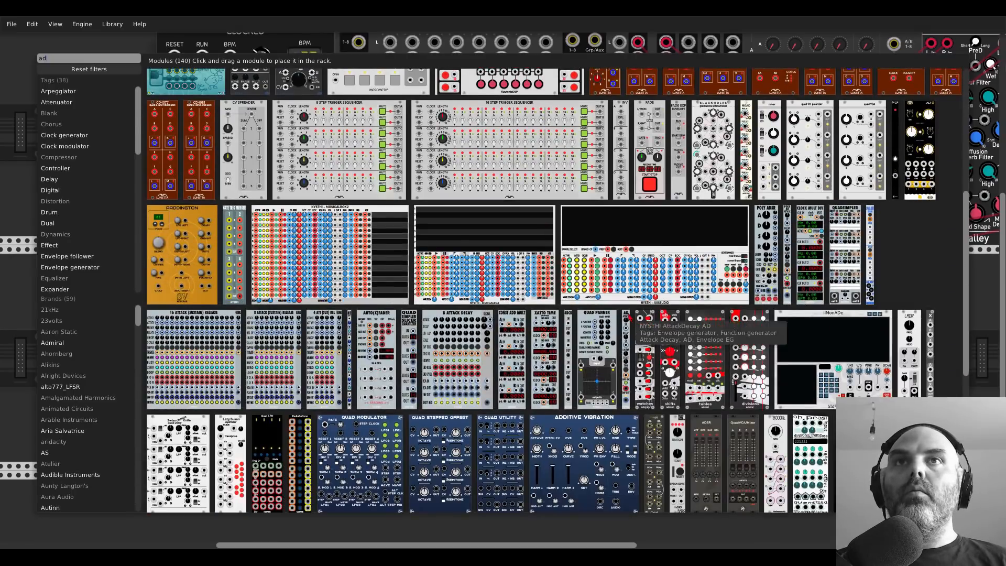
{"action": "left_click_drag", "start_coordinate": [543, 329], "coordinate": [515, 333]}
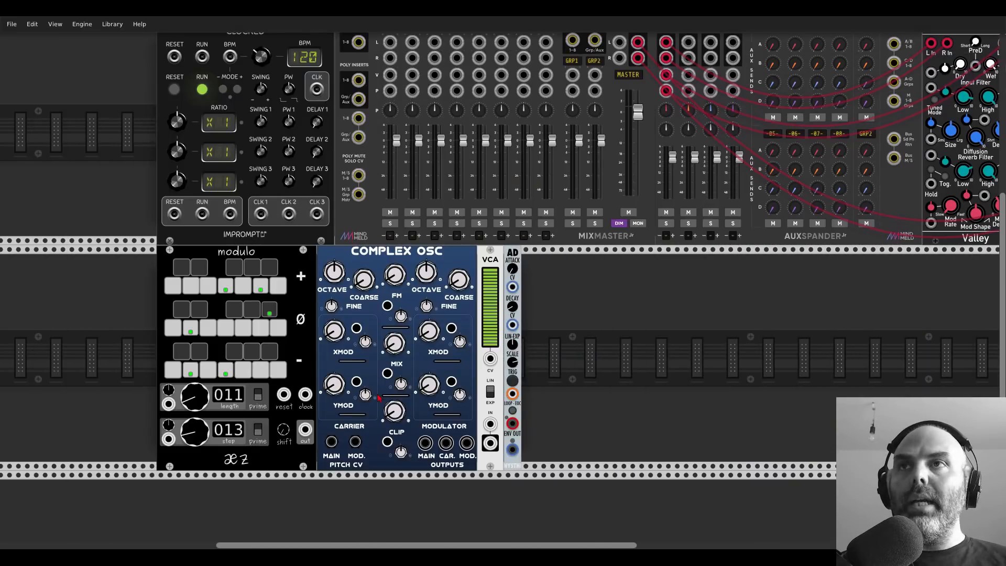
Step: Patch modulo's output to Complex Osc's main pitch CV, the main oscillator output through the envelope-controlled VCA, and the VCA into mixer channel 1's left input
{"action": "left_click_drag", "start_coordinate": [305, 429], "coordinate": [331, 442]}
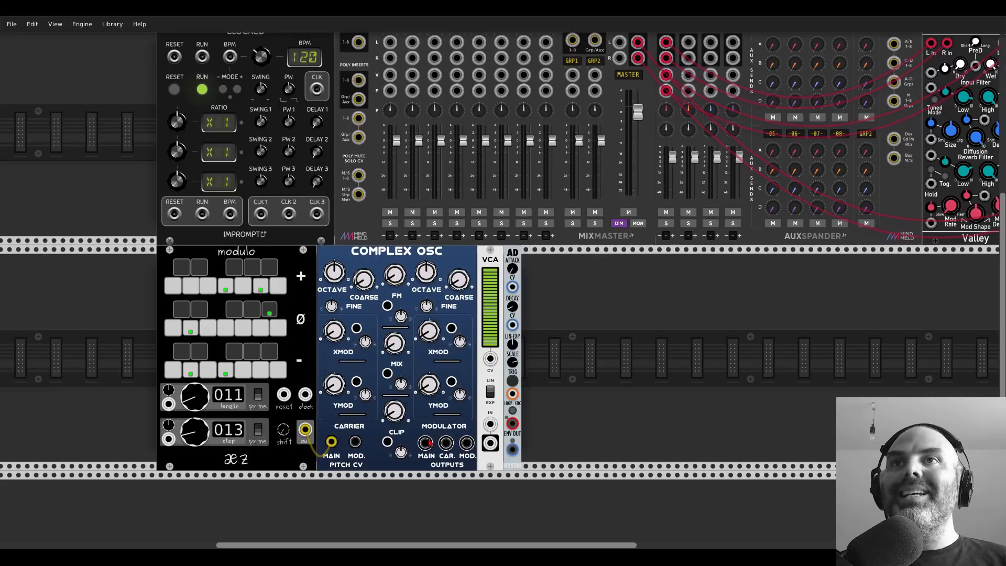
{"action": "left_click_drag", "start_coordinate": [425, 443], "coordinate": [489, 358]}
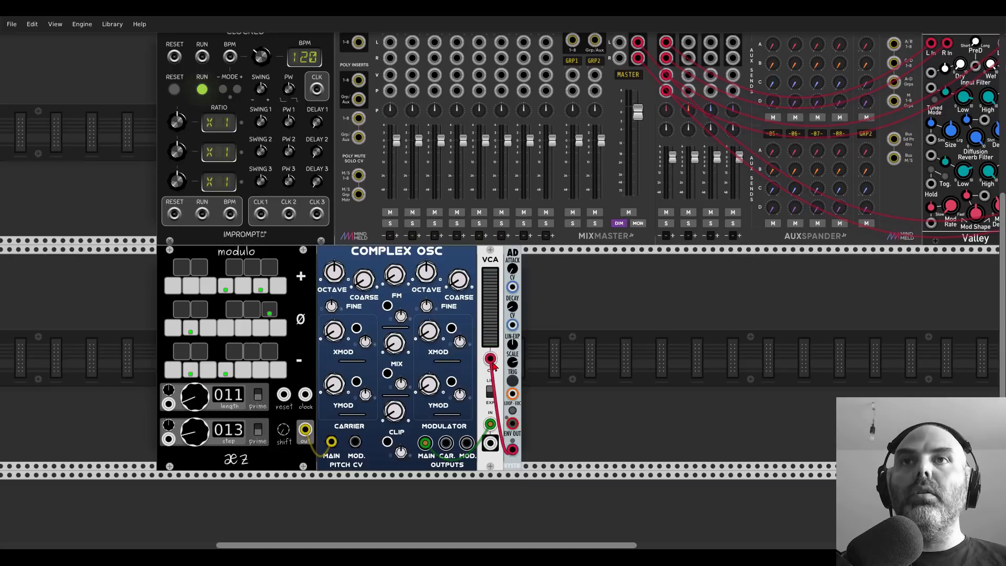
{"action": "left_click_drag", "start_coordinate": [490, 442], "coordinate": [390, 43]}
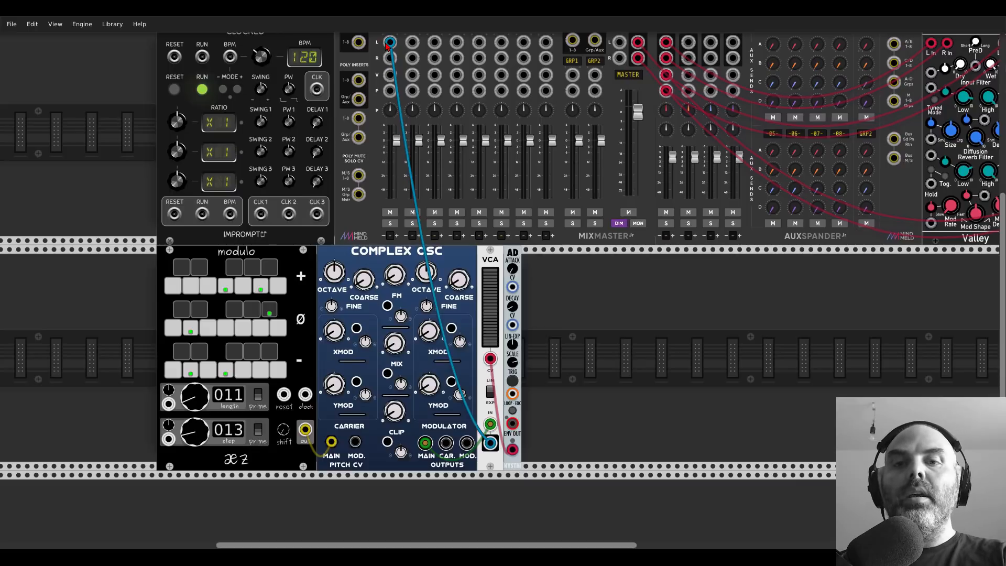
Step: Set Clocked to 122 BPM, then patch its reset and CLK 1 to modulo and CLK 1 to the AD envelope's trigger
{"action": "scroll", "coordinate": [165, 246], "scroll_direction": "up", "scroll_amount": 1}
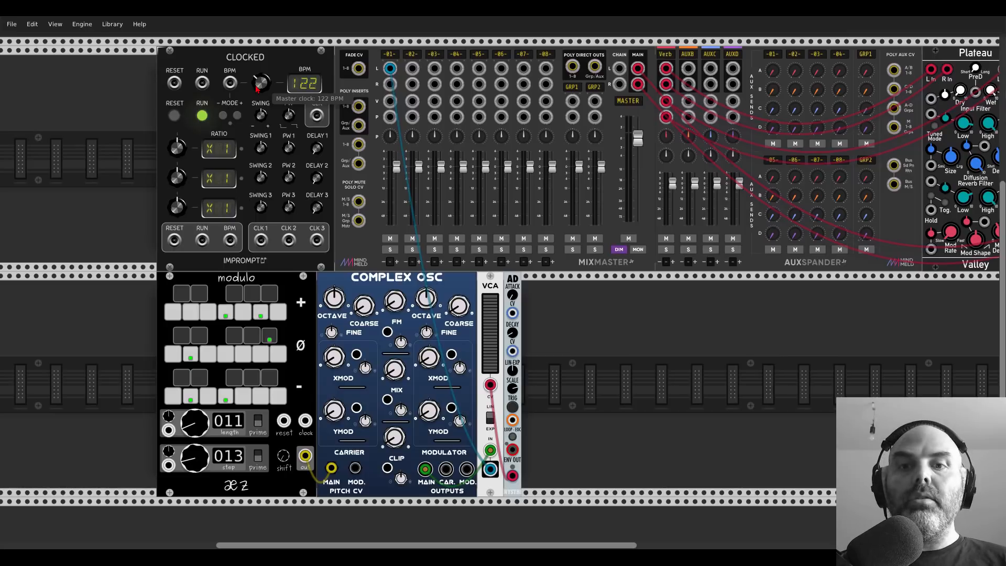
{"action": "left_click_drag", "start_coordinate": [260, 240], "coordinate": [176, 241]}
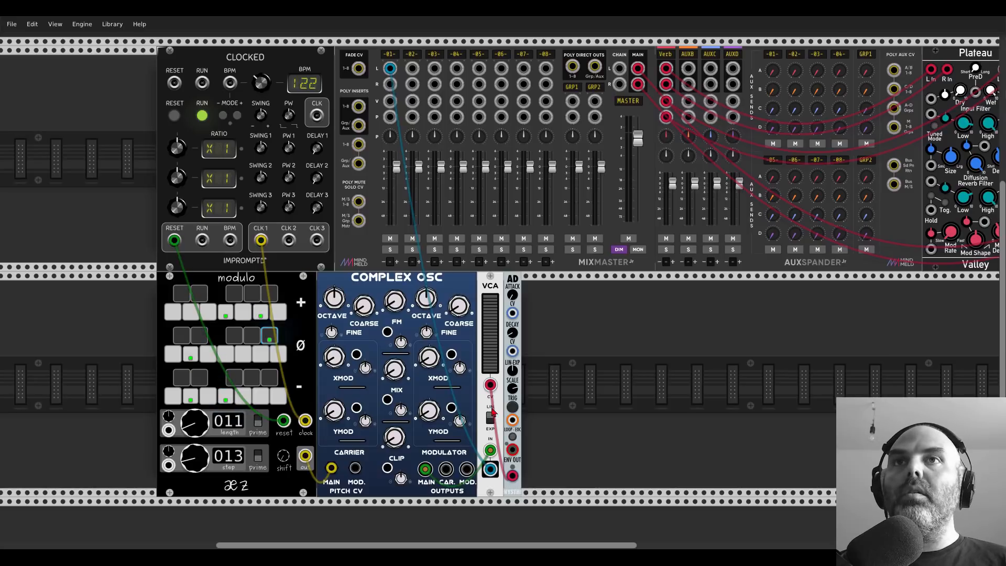
{"action": "left_click_drag", "start_coordinate": [512, 419], "coordinate": [260, 240]}
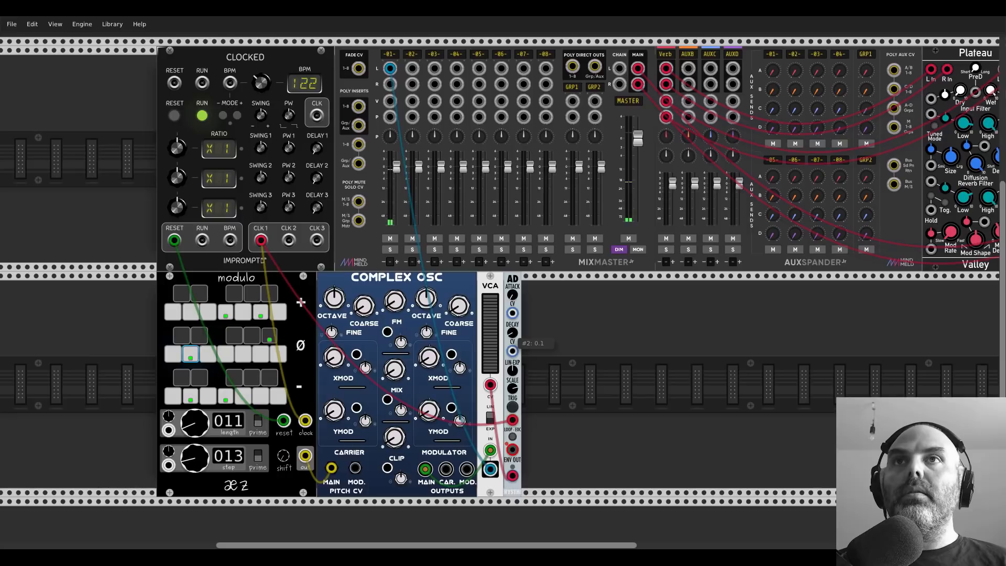
Step: Adjust the AD envelope's decay and set Clocked's first clock ratio to x8
{"action": "left_click_drag", "start_coordinate": [513, 332], "coordinate": [513, 328]}
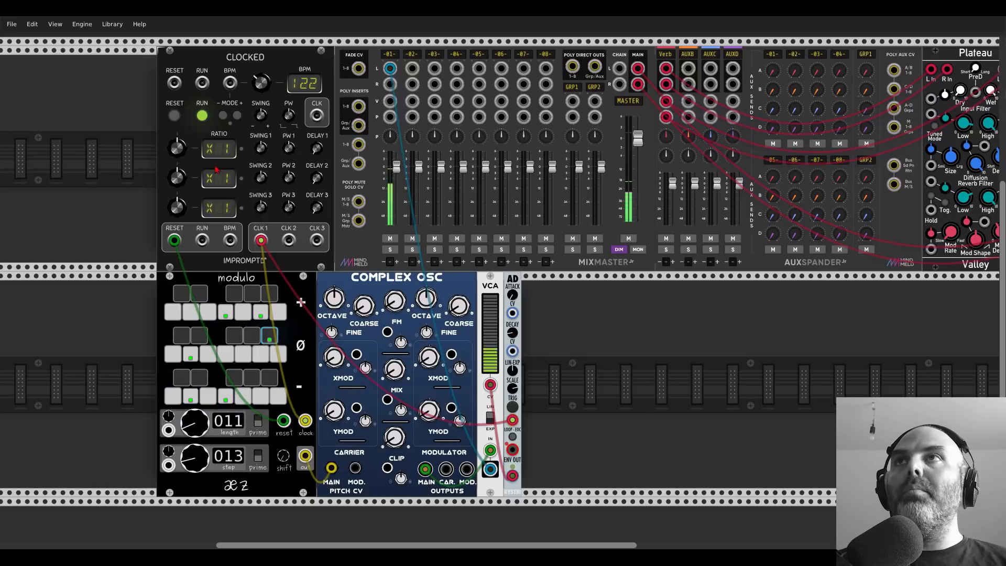
{"action": "left_click_drag", "start_coordinate": [177, 149], "coordinate": [180, 131]}
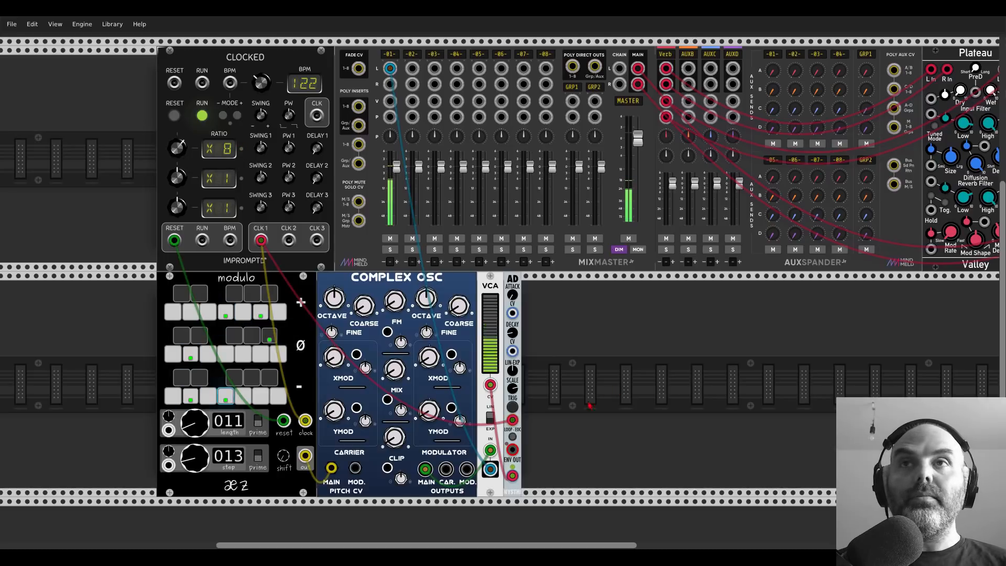
Step: Disconnect the VCA from mixer channel 1 and add a second Plateau reverb beside the AD envelope
{"action": "left_click_drag", "start_coordinate": [491, 469], "coordinate": [564, 431]}
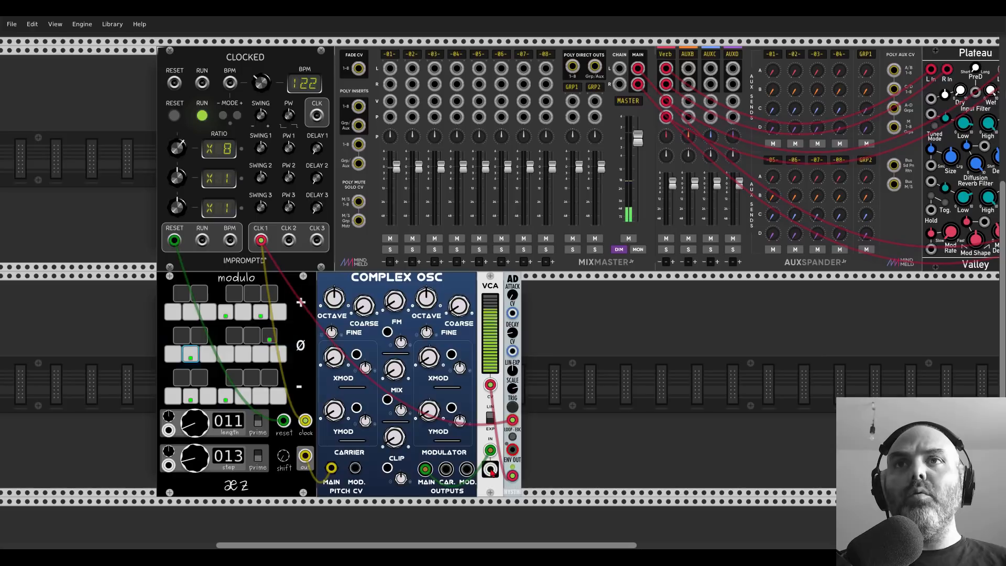
{"action": "right_click", "coordinate": [564, 431]}
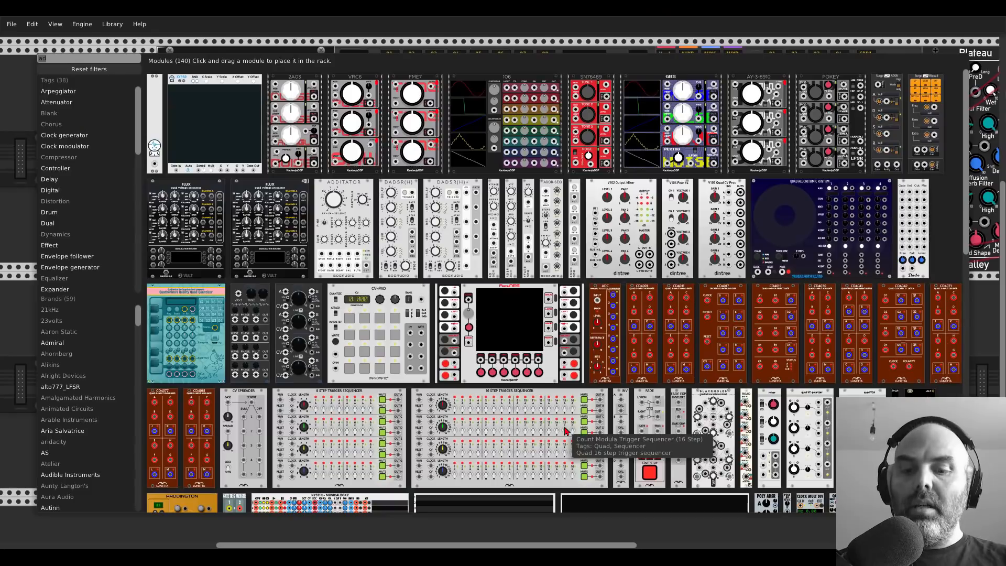
{"action": "type", "text": "platea"}
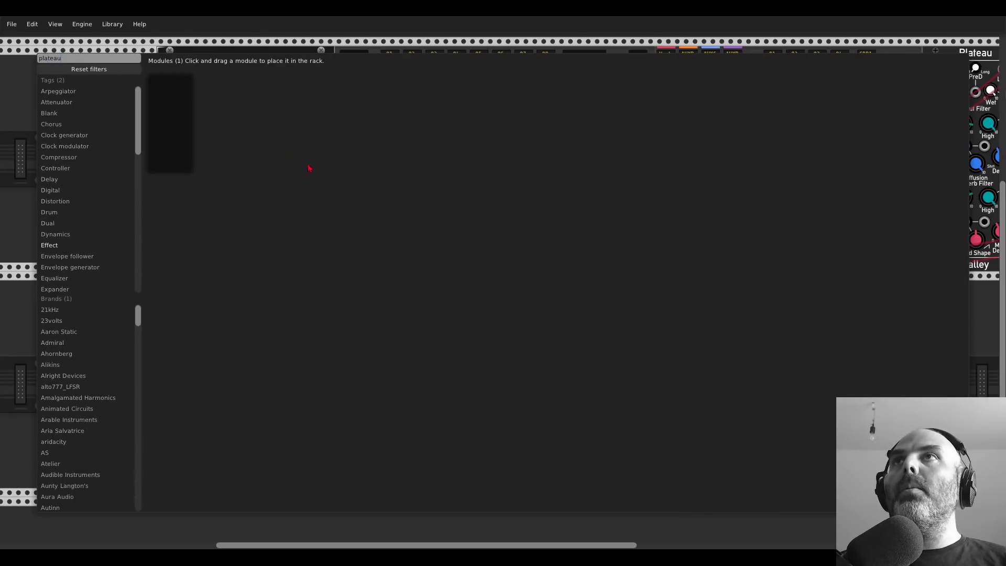
{"action": "type", "text": "u"}
{"action": "left_click_drag", "start_coordinate": [188, 94], "coordinate": [612, 343]}
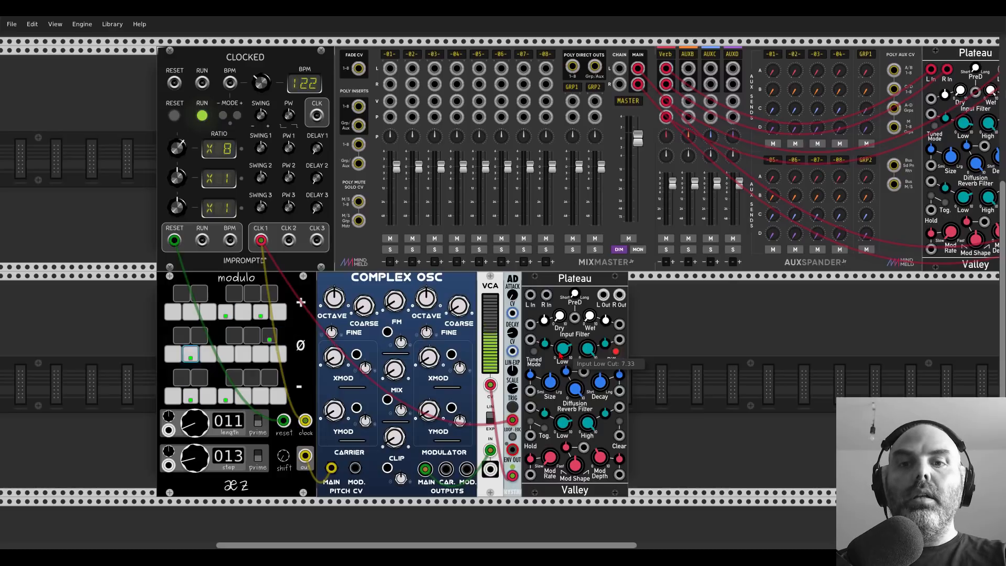
Step: Patch the VCA into the new Plateau's left input, its stereo outputs into mixer channel 1, and adjust its wet level
{"action": "left_click_drag", "start_coordinate": [490, 469], "coordinate": [530, 294]}
{"action": "left_click_drag", "start_coordinate": [603, 295], "coordinate": [590, 313]}
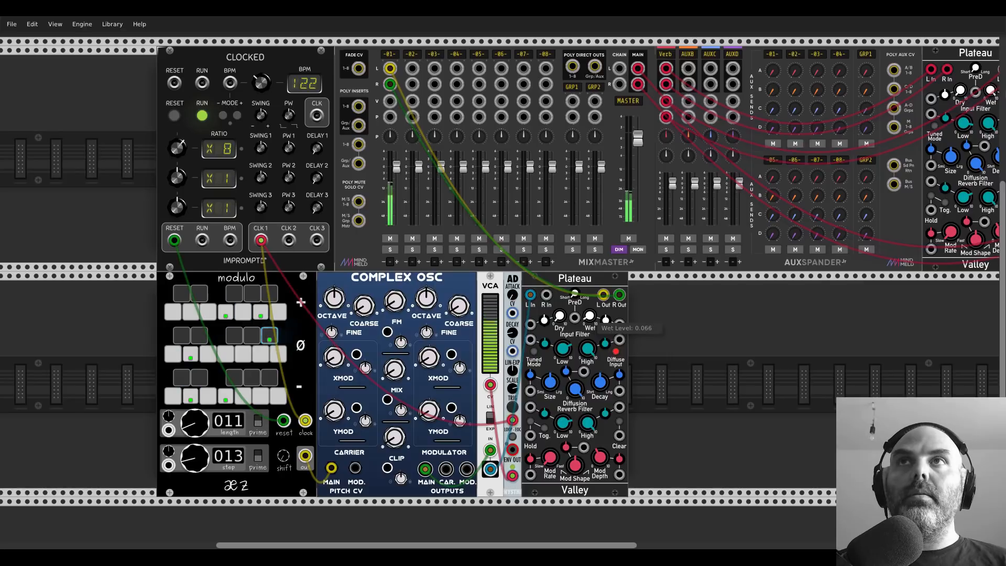
{"action": "left_click_drag", "start_coordinate": [589, 313], "coordinate": [589, 309]}
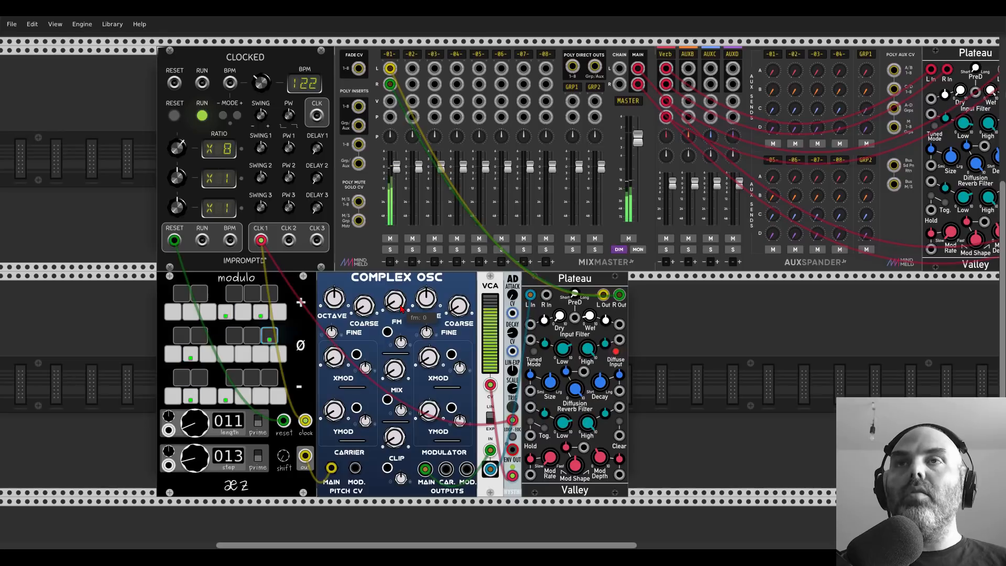
Step: Change Complex Osc's modulator octave and try out its FM, oscillator mix, carrier XMOD and clip settings
{"action": "left_click_drag", "start_coordinate": [400, 309], "coordinate": [401, 301]}
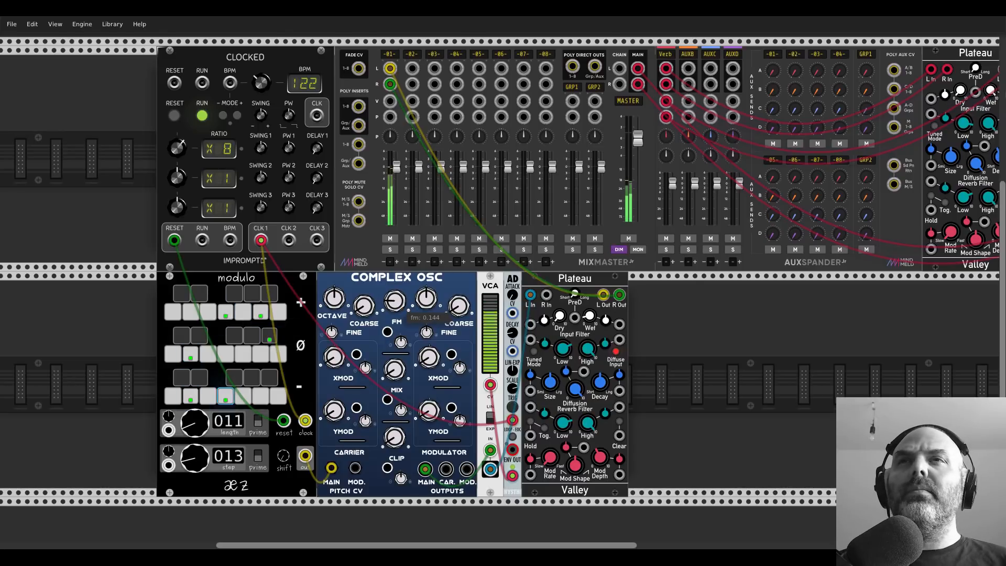
{"action": "left_click_drag", "start_coordinate": [401, 301], "coordinate": [400, 304]}
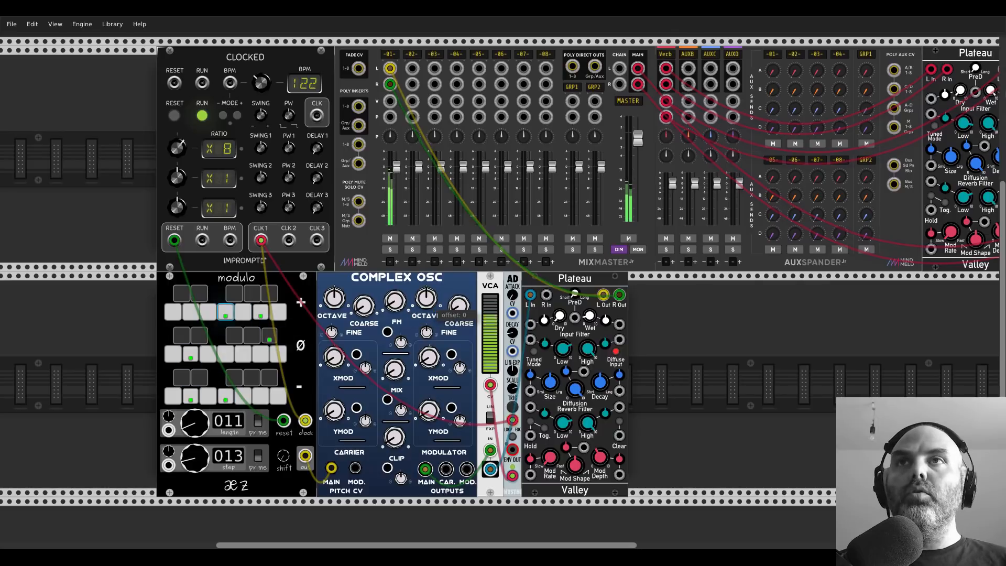
{"action": "left_click_drag", "start_coordinate": [426, 297], "coordinate": [394, 294]}
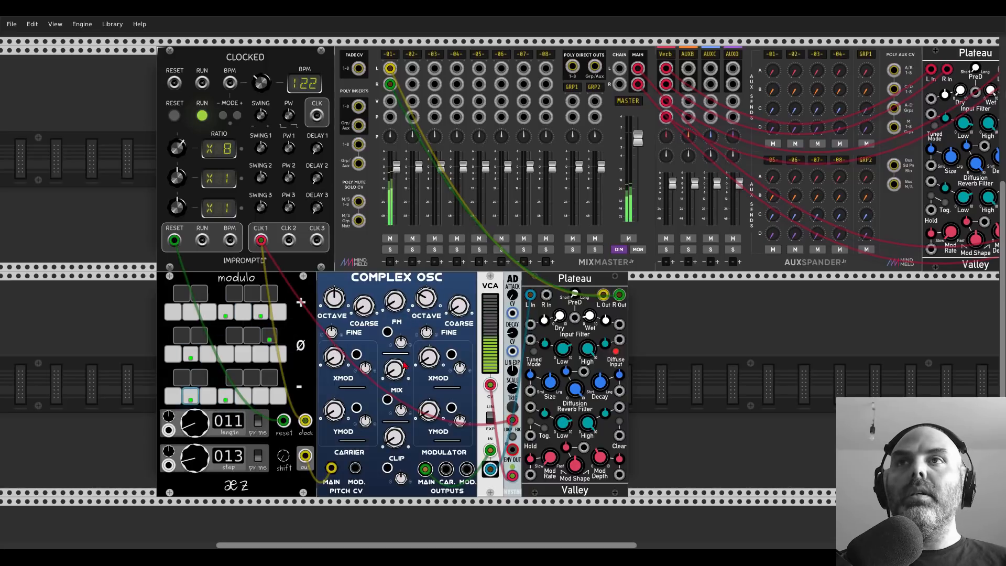
{"action": "mouse_move", "coordinate": [404, 365]}
{"action": "left_mouse_down"}
{"action": "mouse_move", "coordinate": [403, 353]}
{"action": "mouse_move", "coordinate": [403, 374]}
{"action": "left_mouse_up"}
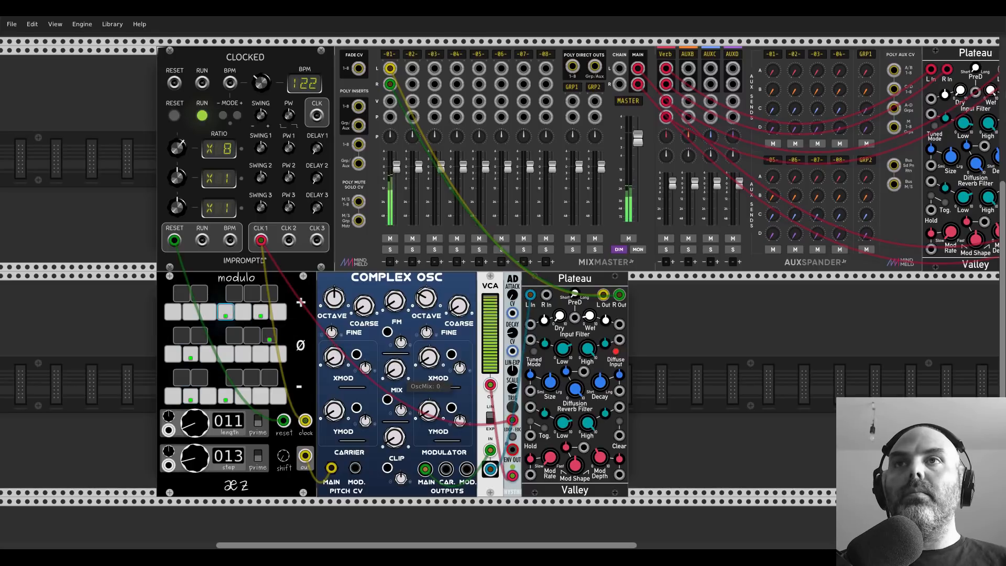
{"action": "left_click_drag", "start_coordinate": [335, 359], "coordinate": [335, 354]}
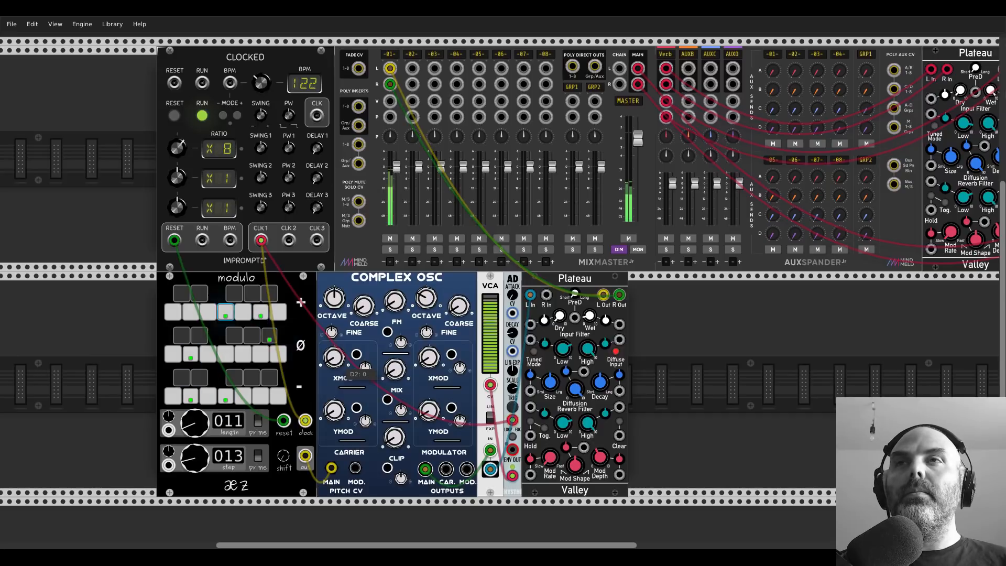
{"action": "left_click_drag", "start_coordinate": [394, 436], "coordinate": [394, 436]}
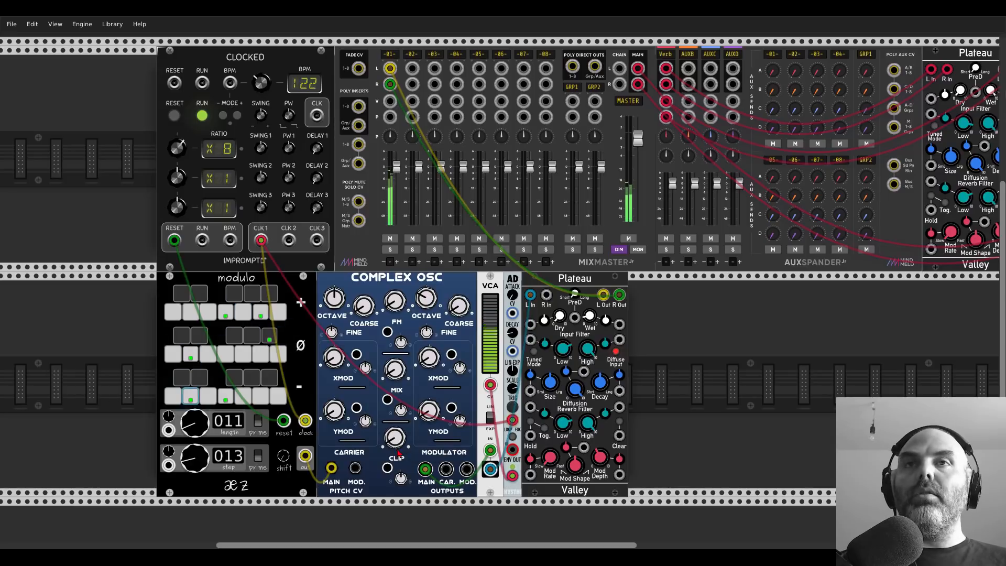
Step: Add the S&H/Eight sample-and-hold module directly beside the second Plateau
{"action": "right_click", "coordinate": [701, 397]}
{"action": "type", "text": "sample"}
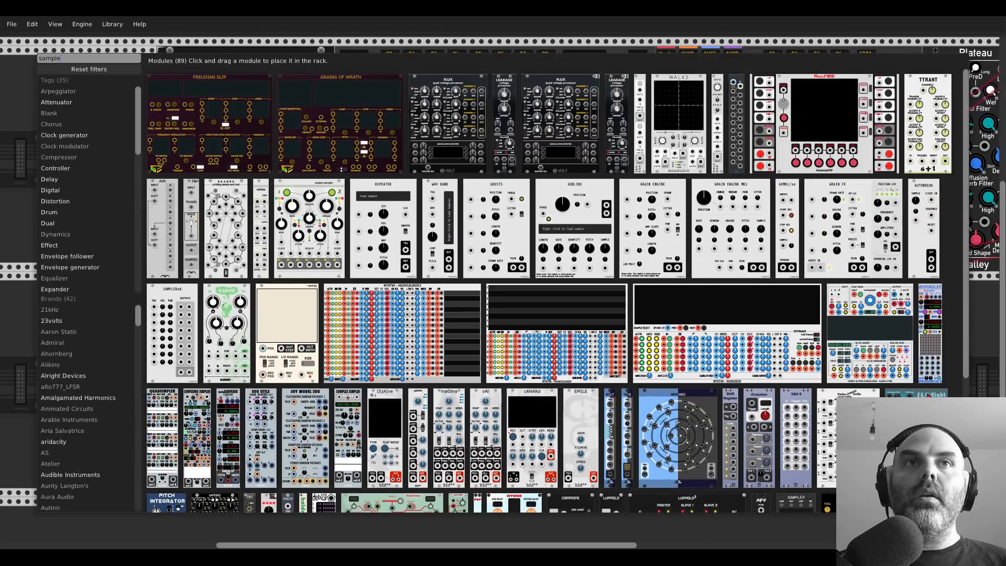
{"action": "left_click_drag", "start_coordinate": [928, 396], "coordinate": [701, 389]}
{"action": "left_click_drag", "start_coordinate": [857, 384], "coordinate": [842, 350]}
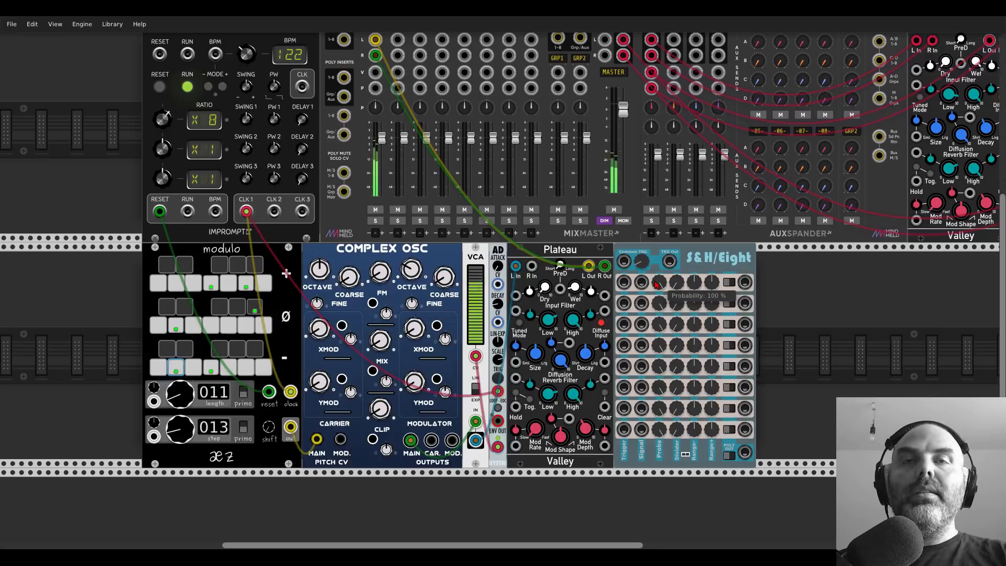
Step: Add the Slade module beside S&H/Eight and mute mixer channel 1
{"action": "right_click", "coordinate": [792, 312]}
{"action": "type", "text": "slade"}
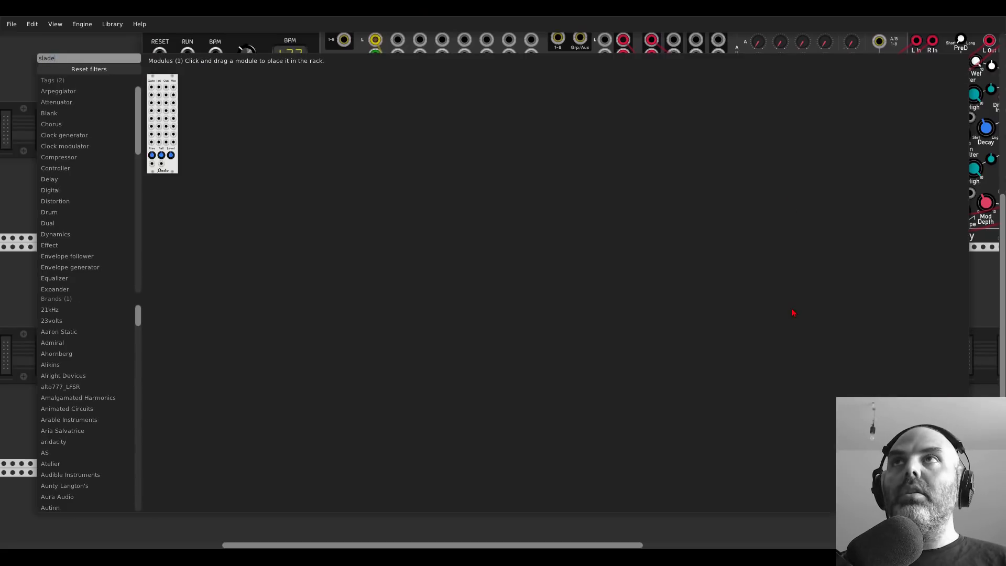
{"action": "left_click", "coordinate": [162, 85]}
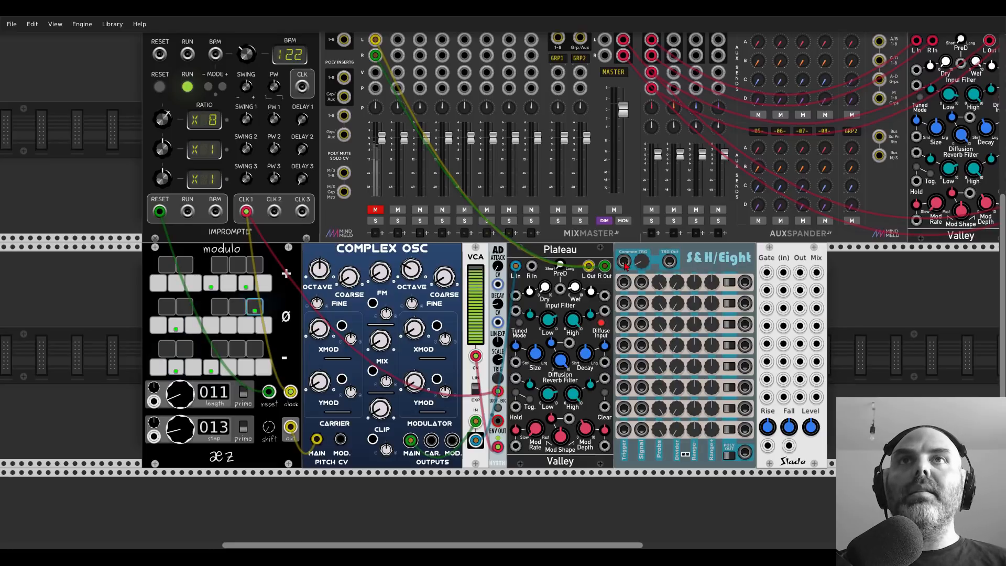
Step: Patch Clocked's master CLK output into S&H/Eight's common trigger, and S&H/Eight's first seven outputs into Slade's first seven gate inputs
{"action": "left_click_drag", "start_coordinate": [623, 261], "coordinate": [302, 88]}
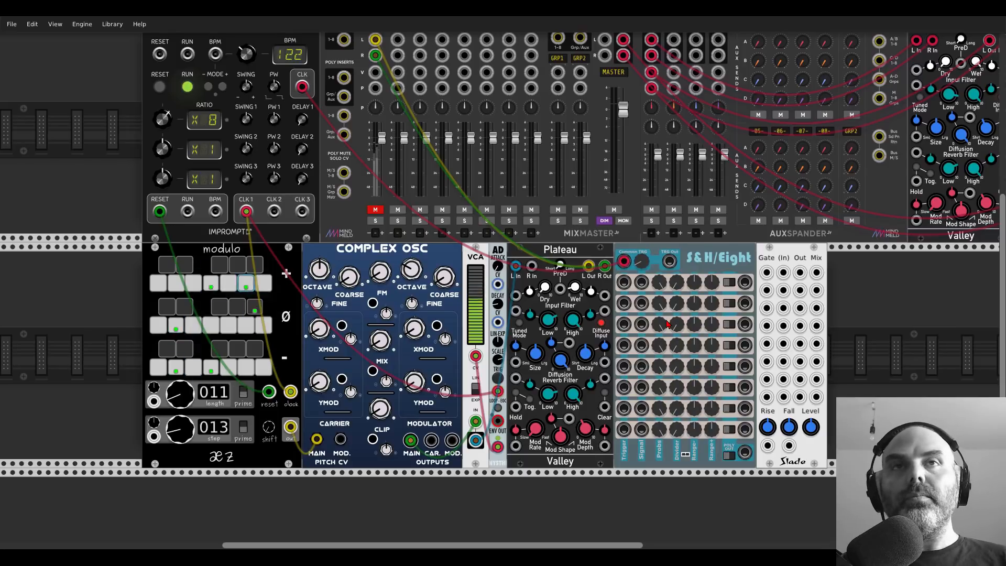
{"action": "left_click_drag", "start_coordinate": [744, 283], "coordinate": [767, 309]}
{"action": "left_click_drag", "start_coordinate": [766, 326], "coordinate": [745, 389]}
{"action": "left_click_drag", "start_coordinate": [745, 408], "coordinate": [765, 380]}
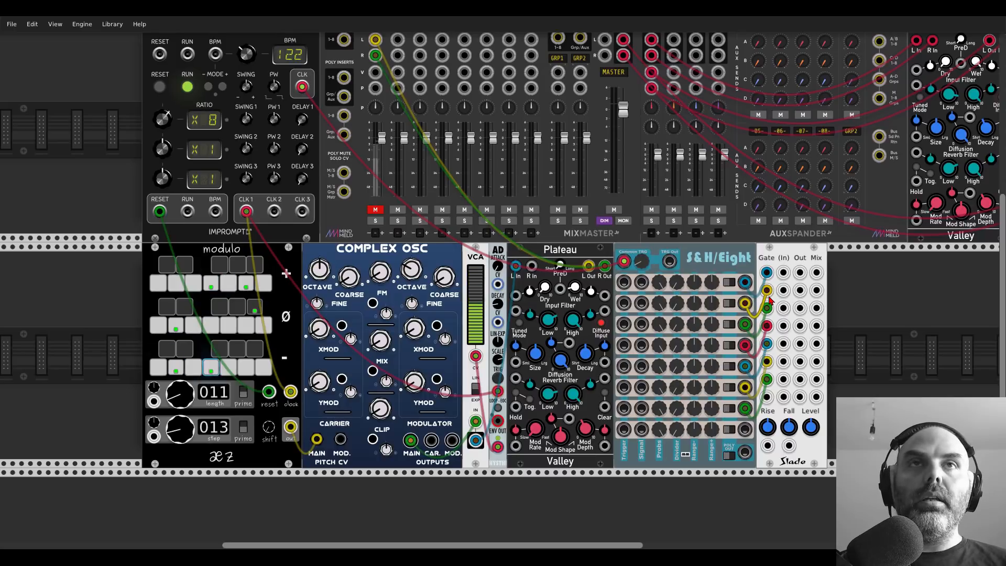
Step: Add the VCV Scope beside Slade and view an S&H/Eight output on its X input
{"action": "right_click", "coordinate": [847, 319]}
{"action": "type", "text": "scope"}
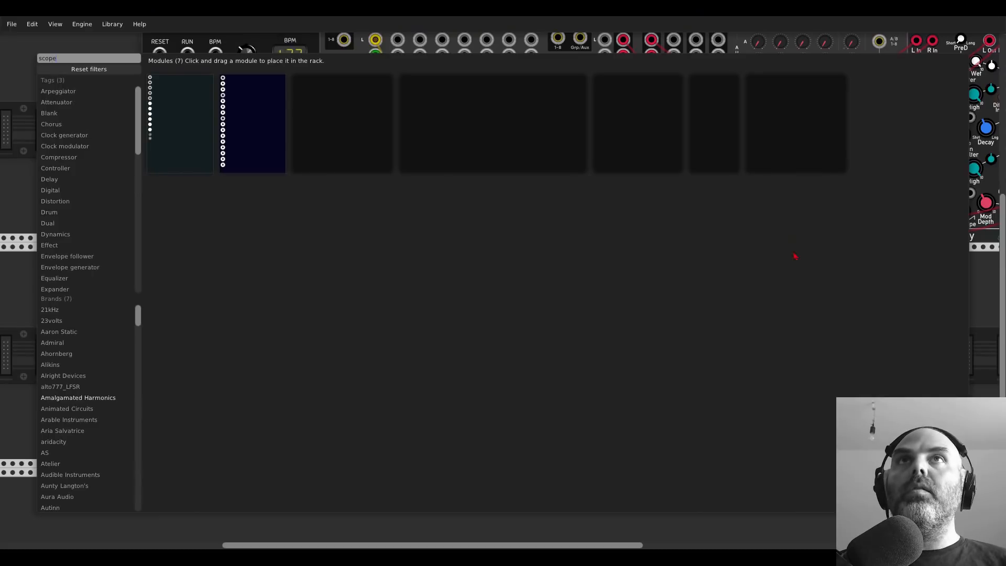
{"action": "left_click", "coordinate": [727, 131]}
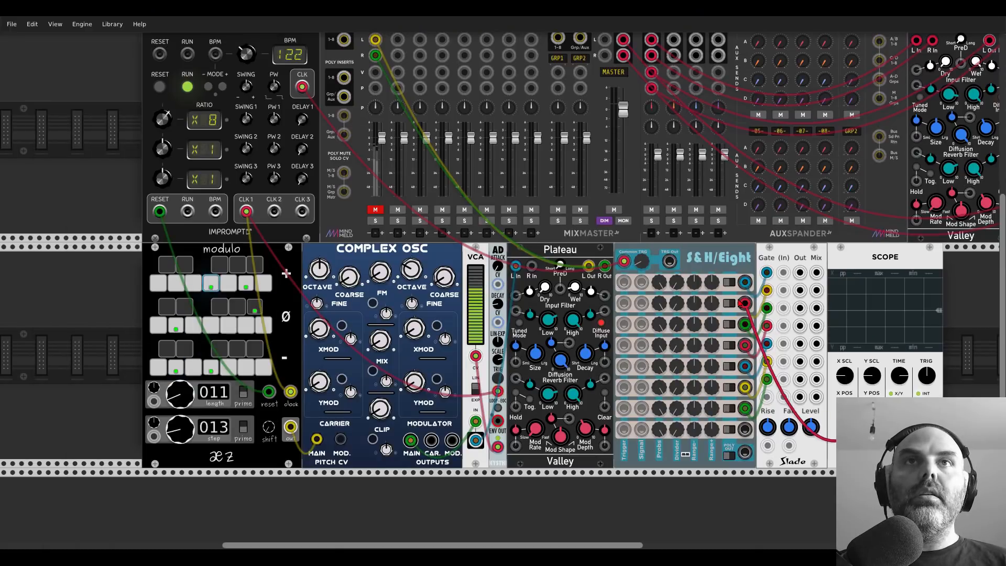
{"action": "left_click_drag", "start_coordinate": [740, 302], "coordinate": [744, 282]}
{"action": "scroll", "coordinate": [789, 367], "scroll_direction": "right", "scroll_amount": 4}
{"action": "left_click_drag", "start_coordinate": [791, 373], "coordinate": [791, 413]}
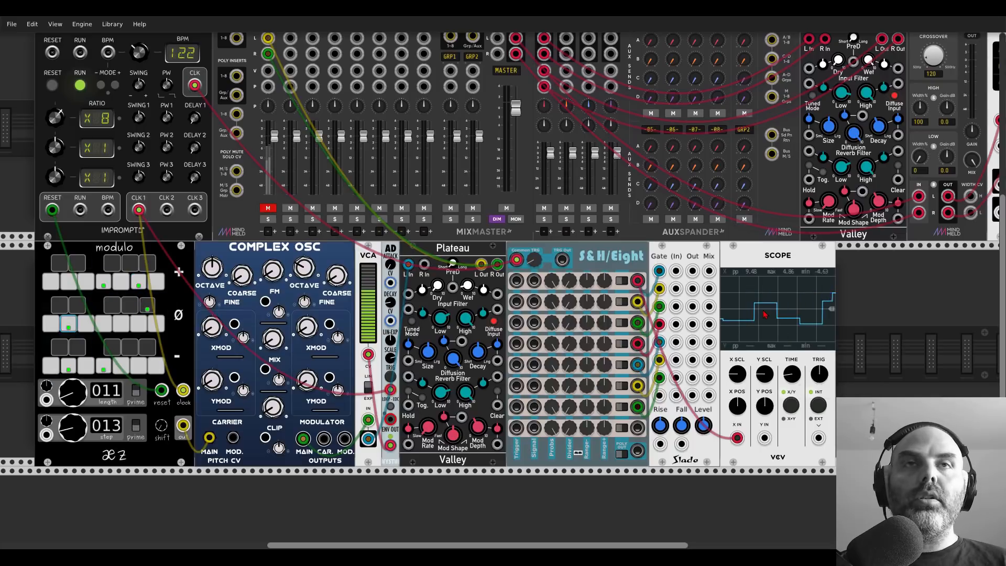
Step: Adjust Slade's rise and fall while viewing its first output on the Scope, and delete the Scope
{"action": "mouse_move", "coordinate": [737, 438]}
{"action": "left_mouse_down"}
{"action": "mouse_move", "coordinate": [741, 448]}
{"action": "mouse_move", "coordinate": [704, 274]}
{"action": "mouse_move", "coordinate": [691, 271]}
{"action": "left_mouse_up"}
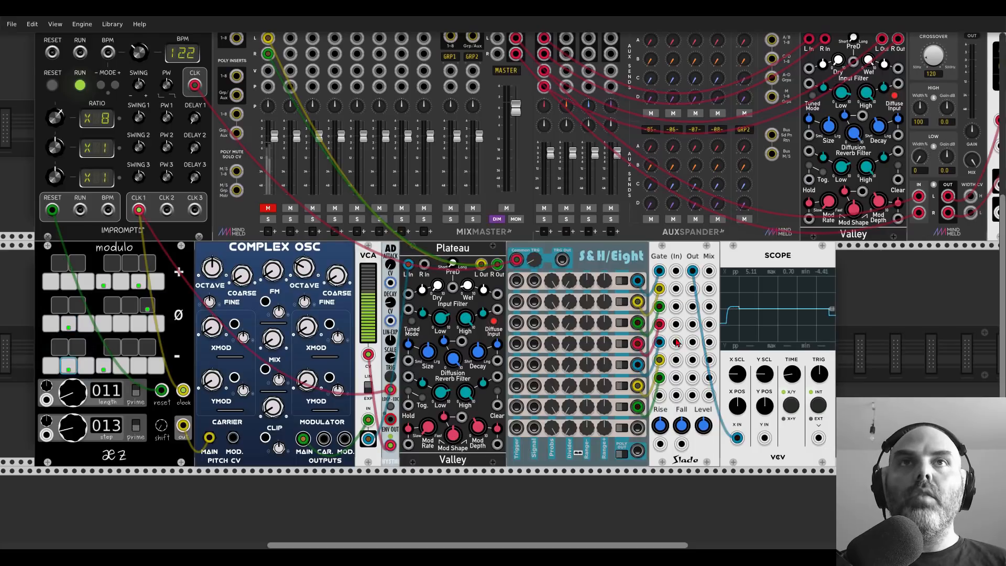
{"action": "left_click_drag", "start_coordinate": [662, 434], "coordinate": [683, 367]}
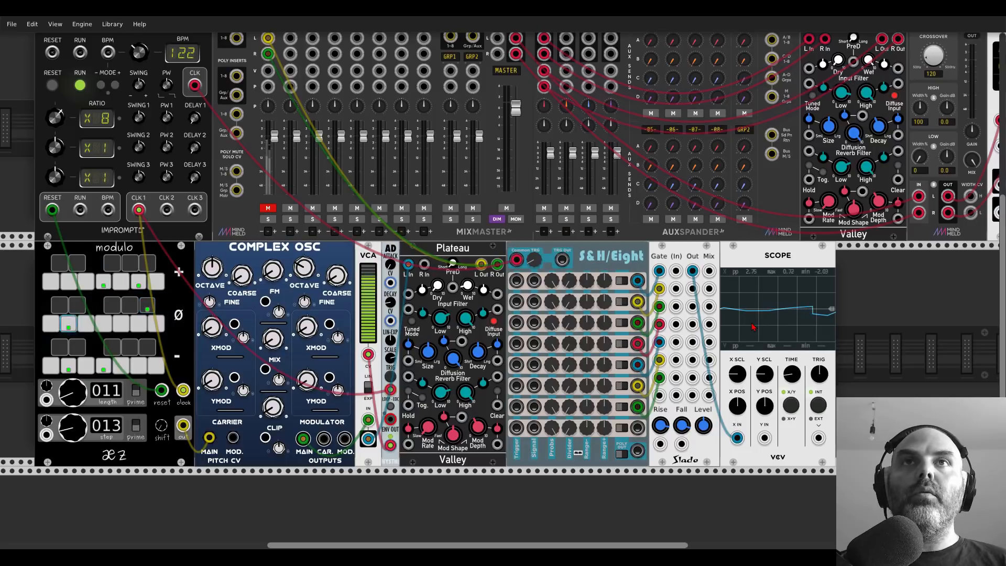
{"action": "right_click", "coordinate": [748, 263]}
{"action": "left_click", "coordinate": [760, 353]}
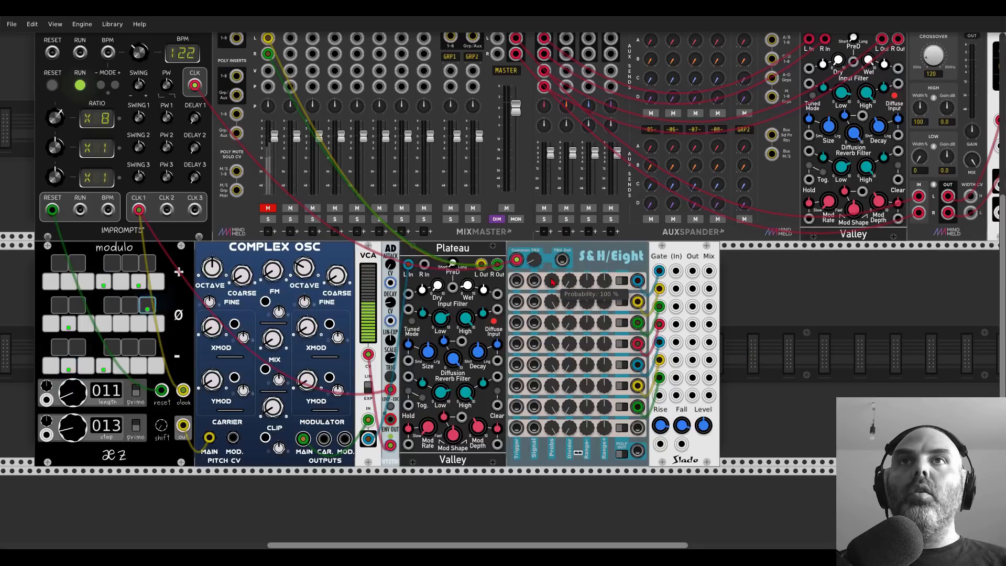
Step: Lower the probabilities of S&H/Eight's first seven channels to roughly 13 to 18 %
{"action": "left_click_drag", "start_coordinate": [552, 281], "coordinate": [552, 408]}
{"action": "left_click_drag", "start_coordinate": [552, 302], "coordinate": [552, 327]}
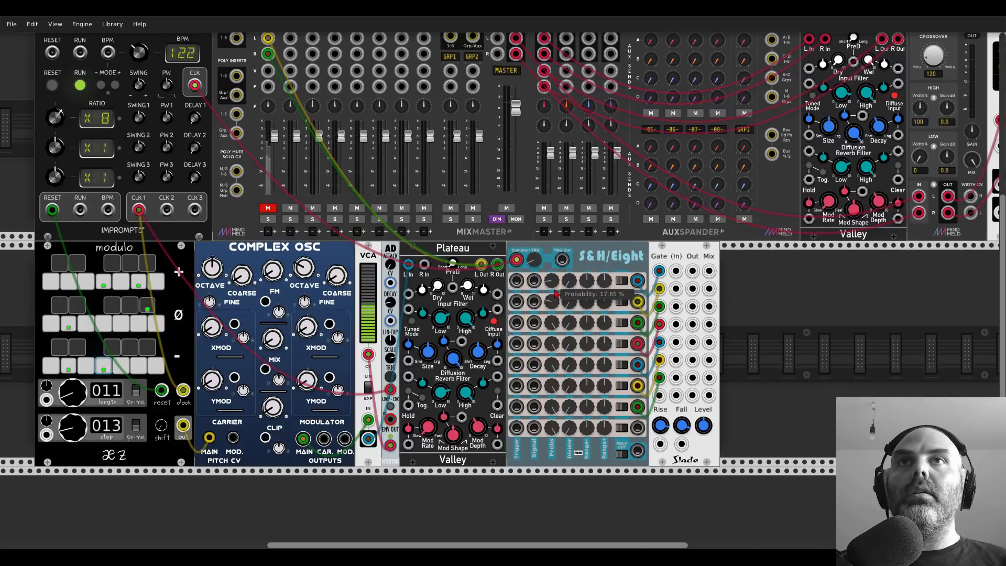
{"action": "left_click_drag", "start_coordinate": [551, 302], "coordinate": [552, 398]}
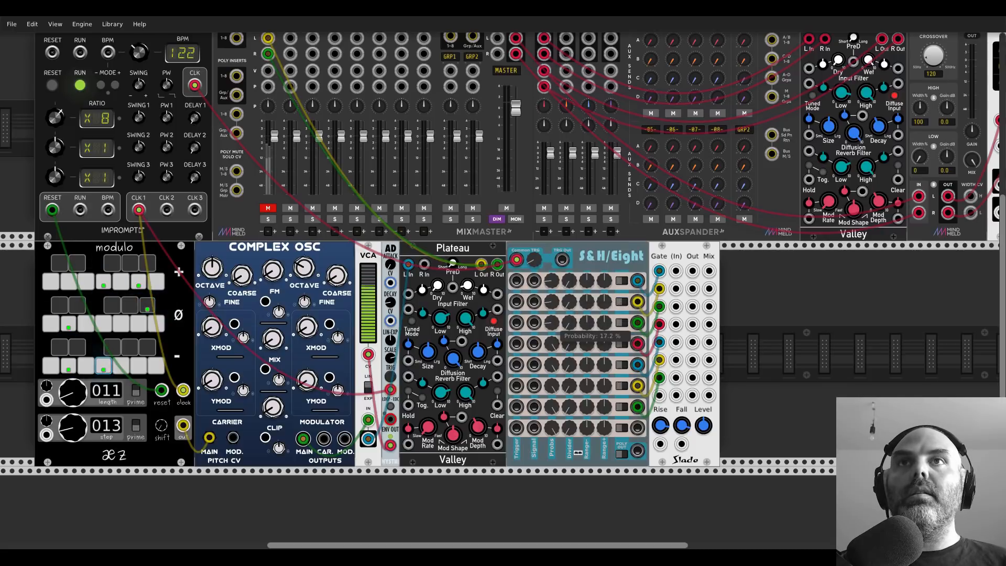
{"action": "left_click_drag", "start_coordinate": [551, 344], "coordinate": [551, 419]}
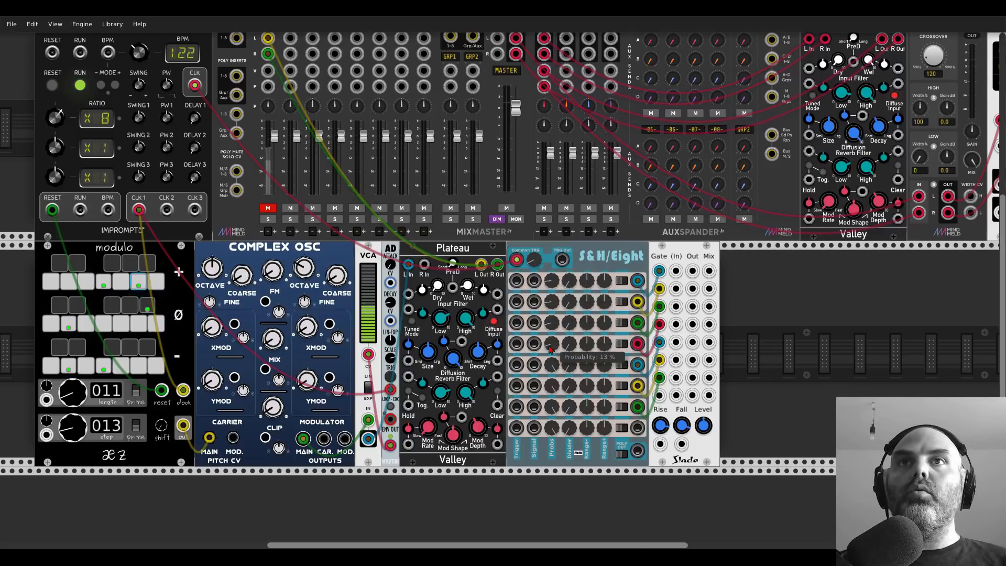
{"action": "left_click_drag", "start_coordinate": [551, 365], "coordinate": [551, 366]}
{"action": "left_click_drag", "start_coordinate": [551, 406], "coordinate": [551, 461]}
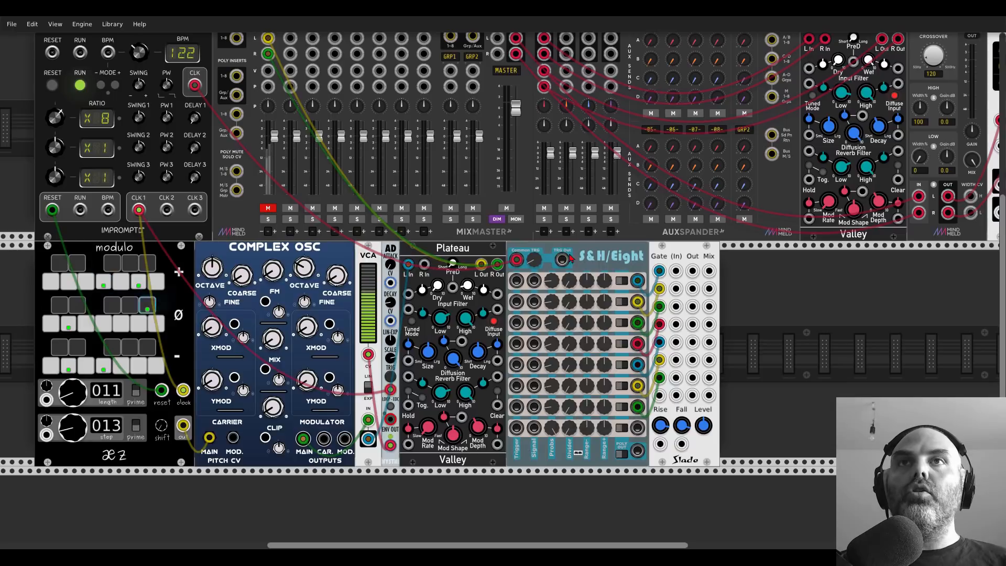
Step: Patch Slade's first output into Complex Osc's FM modulation input and set the FM modulation amount to about 0.264
{"action": "scroll", "coordinate": [570, 269], "scroll_direction": "left", "scroll_amount": 5}
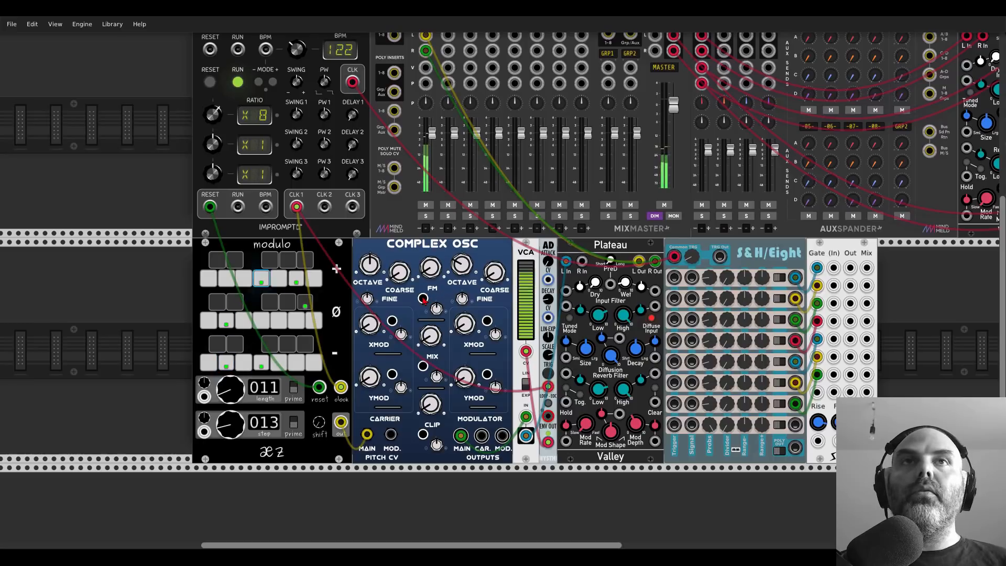
{"action": "left_click_drag", "start_coordinate": [422, 298], "coordinate": [849, 267]}
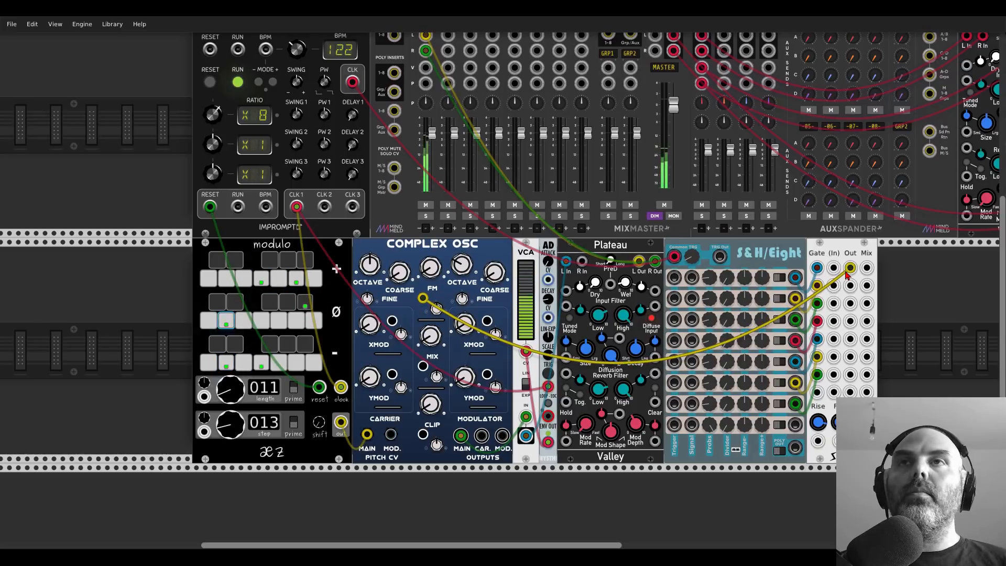
{"action": "left_click_drag", "start_coordinate": [439, 313], "coordinate": [440, 313]}
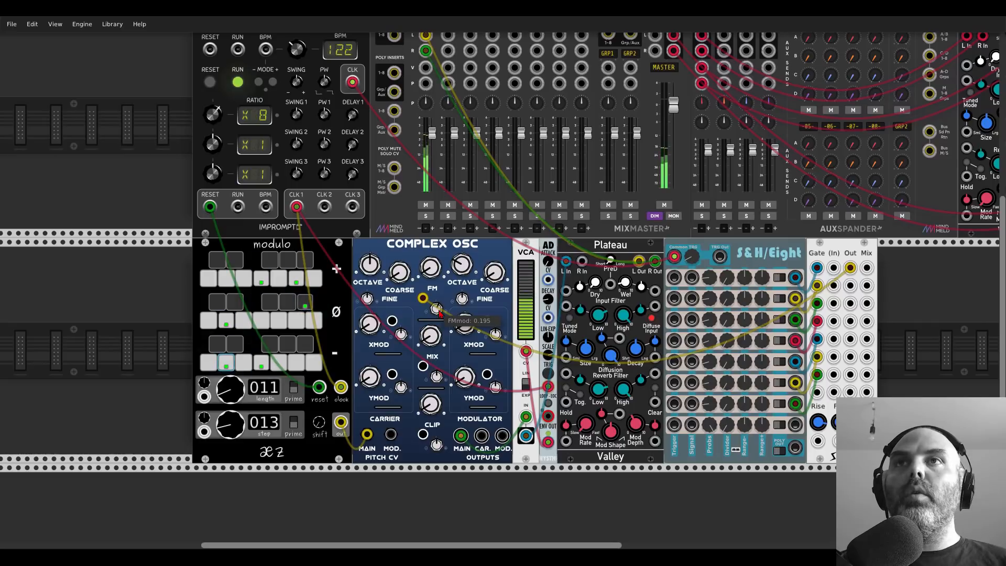
{"action": "scroll", "coordinate": [706, 262], "scroll_direction": "right", "scroll_amount": 1}
{"action": "scroll", "coordinate": [706, 261], "scroll_direction": "right", "scroll_amount": 2}
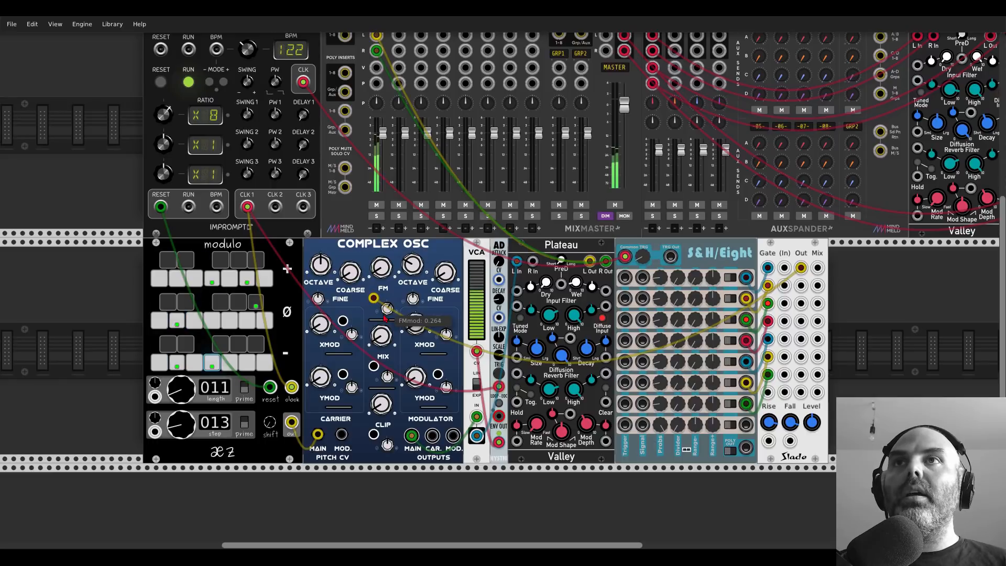
Step: Patch Slade outputs 2 to 7 into Complex Osc's mix, clip, carrier XMOD, modulator XMOD, modulator YMOD and carrier YMOD inputs, in that order
{"action": "left_click_drag", "start_coordinate": [373, 366], "coordinate": [801, 289]}
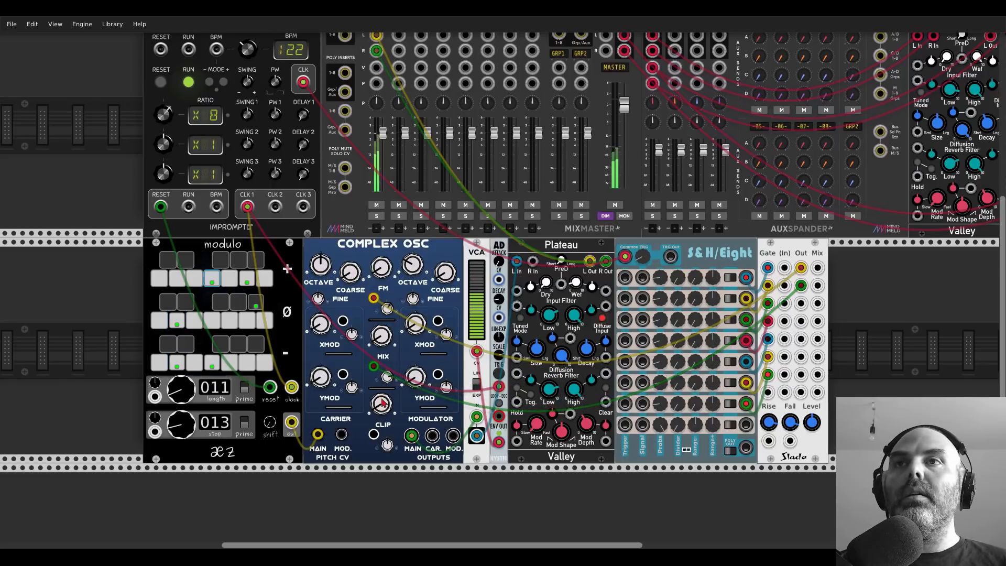
{"action": "left_click_drag", "start_coordinate": [373, 435], "coordinate": [801, 303]}
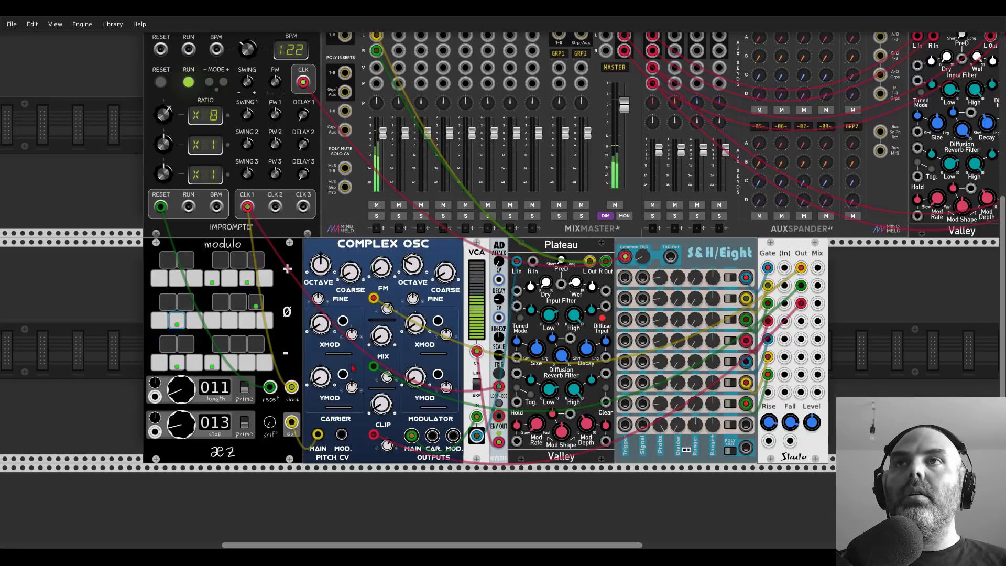
{"action": "left_click_drag", "start_coordinate": [343, 320], "coordinate": [800, 325]}
{"action": "left_click_drag", "start_coordinate": [801, 339], "coordinate": [439, 322]}
{"action": "left_click_drag", "start_coordinate": [438, 375], "coordinate": [342, 373]}
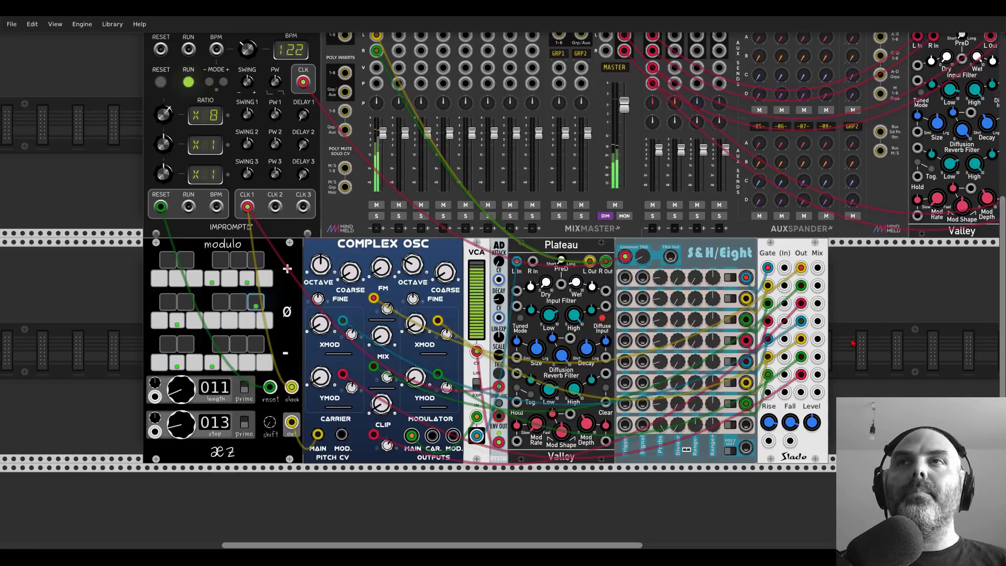
Step: Search the module library for "distor" and add the Surge DISTORT module directly beside Slade
{"action": "left_click_drag", "start_coordinate": [852, 343], "coordinate": [750, 371]}
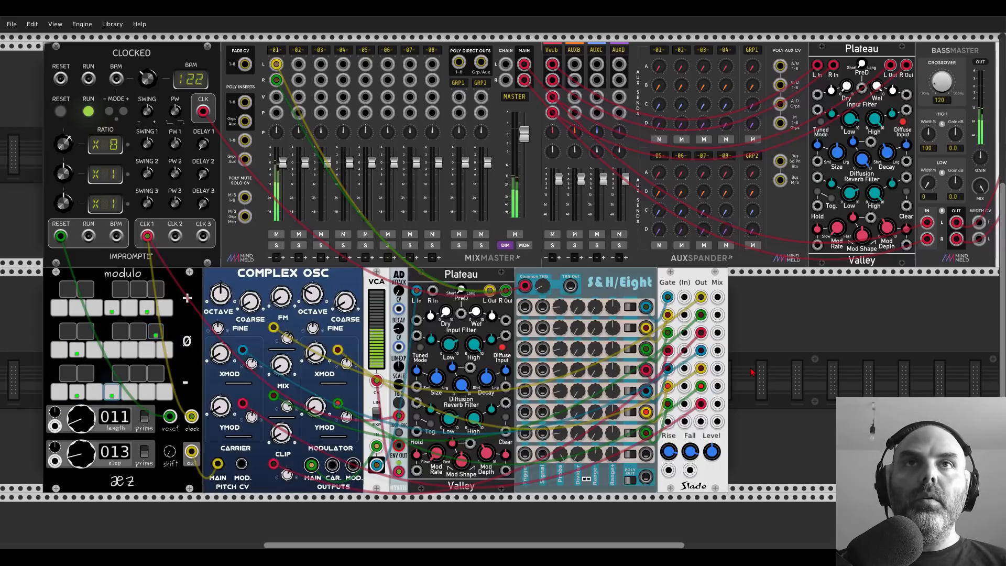
{"action": "right_click", "coordinate": [752, 372]}
{"action": "type", "text": "distrti"}
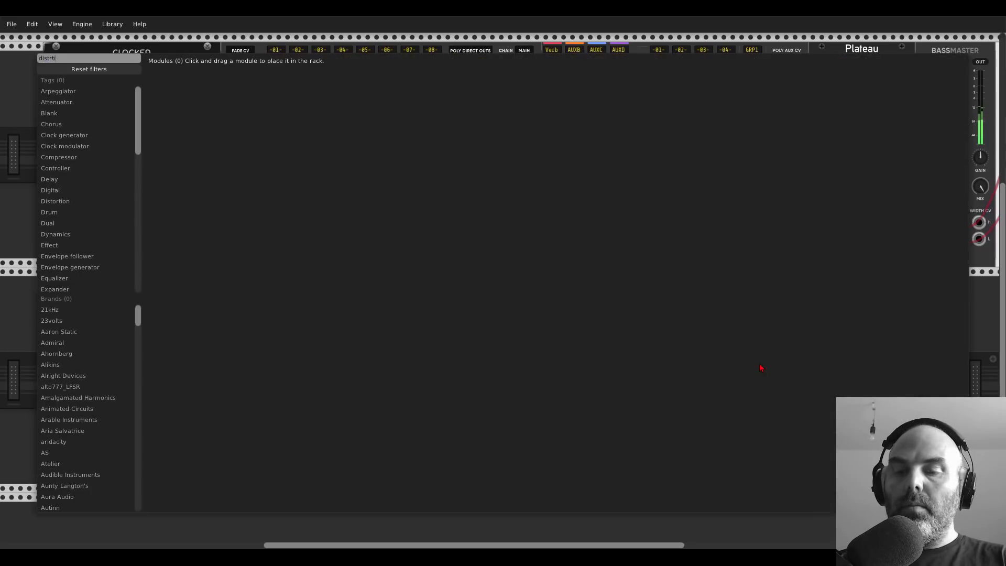
{"action": "key", "text": "BackSpace"}
{"action": "key", "text": "BackSpace"}
{"action": "key", "text": "BackSpace"}
{"action": "key", "text": "BackSpace"}
{"action": "key", "text": "BackSpace"}
{"action": "key", "text": "BackSpace"}
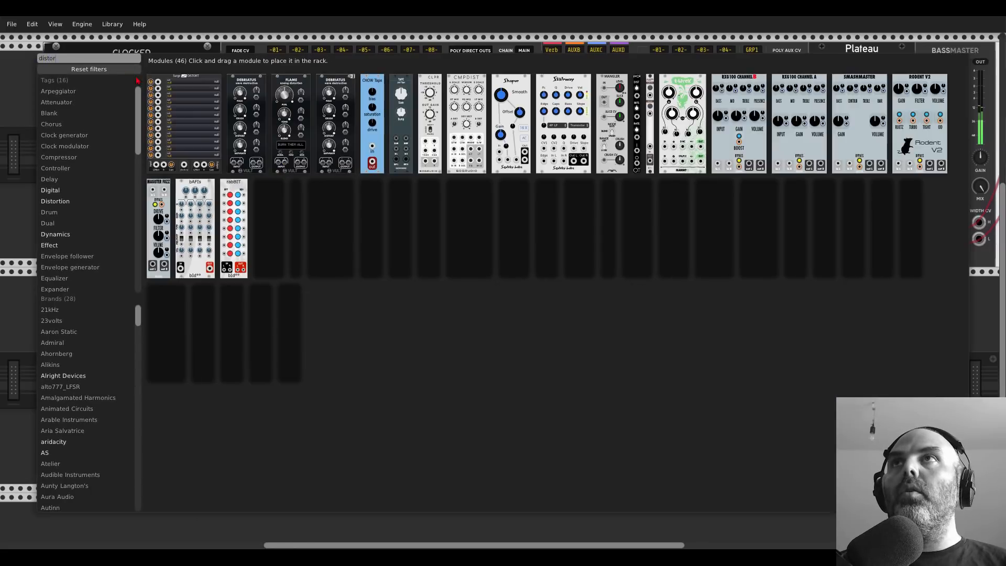
{"action": "left_click", "coordinate": [184, 123]}
{"action": "left_click_drag", "start_coordinate": [913, 401], "coordinate": [826, 345]}
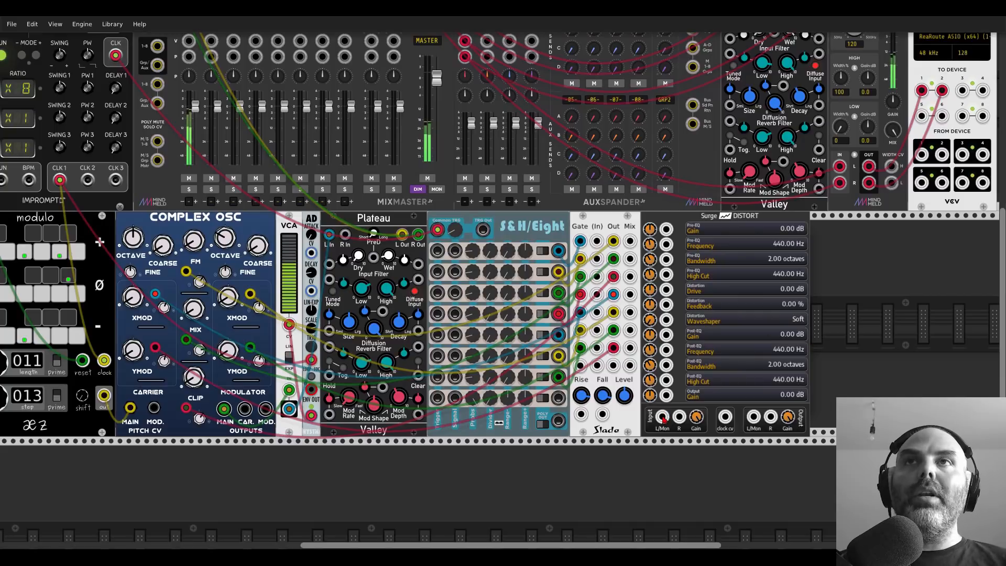
Step: Patch the second Plateau's stereo outputs through DISTORT into mixer channel 2, and solo that channel
{"action": "left_click_drag", "start_coordinate": [677, 417], "coordinate": [418, 234]}
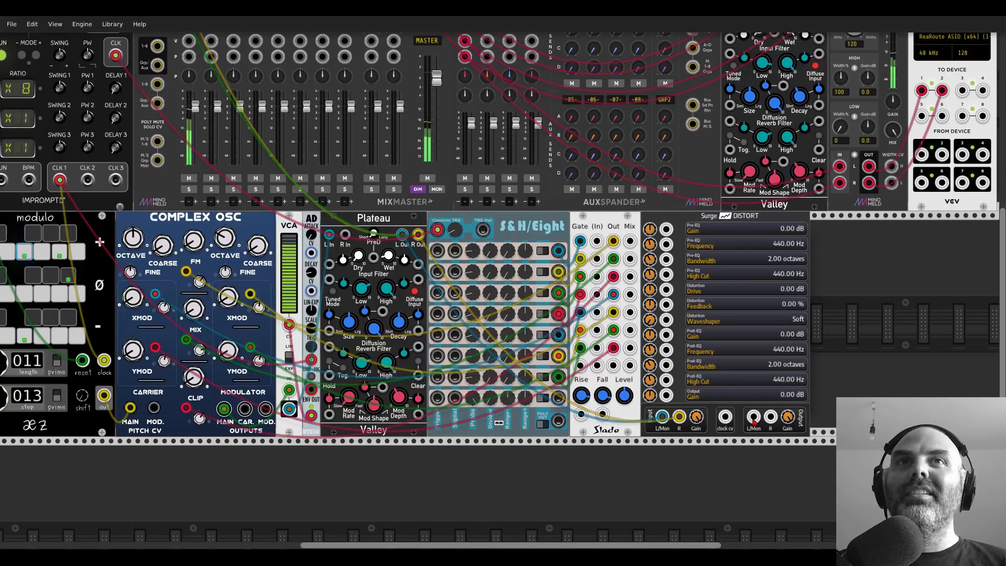
{"action": "left_click_drag", "start_coordinate": [751, 418], "coordinate": [771, 471]}
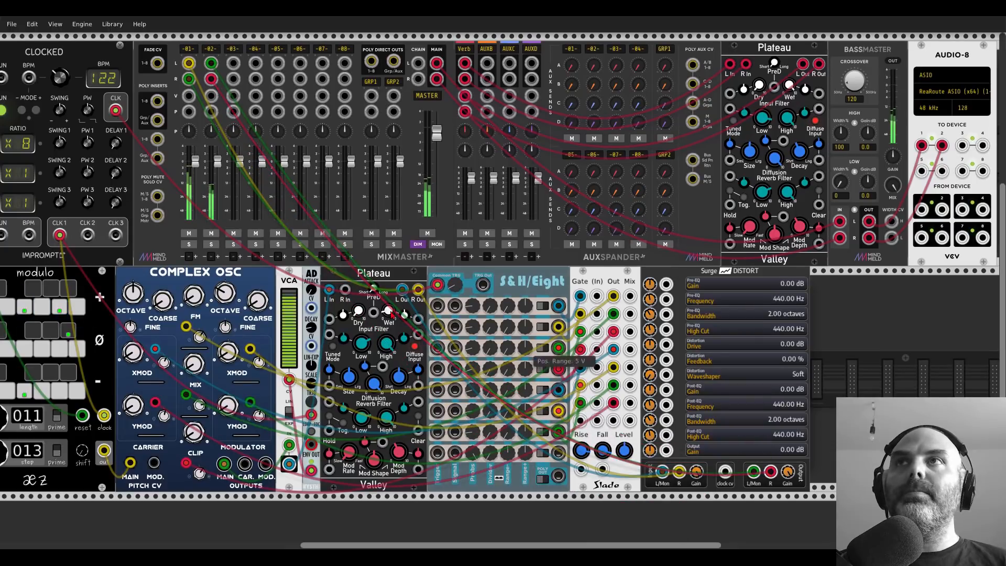
{"action": "left_click", "coordinate": [211, 244]}
Step: Set DISTORT's Pre-EQ High Cut to 25087.71 Hz
{"action": "scroll", "coordinate": [762, 410], "scroll_direction": "up", "scroll_amount": 5}
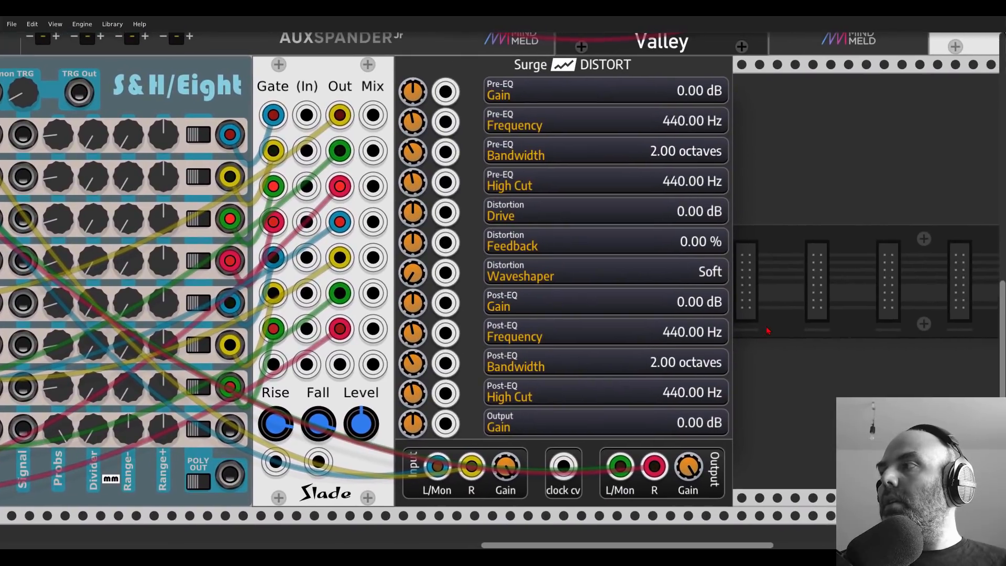
{"action": "left_click_drag", "start_coordinate": [767, 331], "coordinate": [766, 333]}
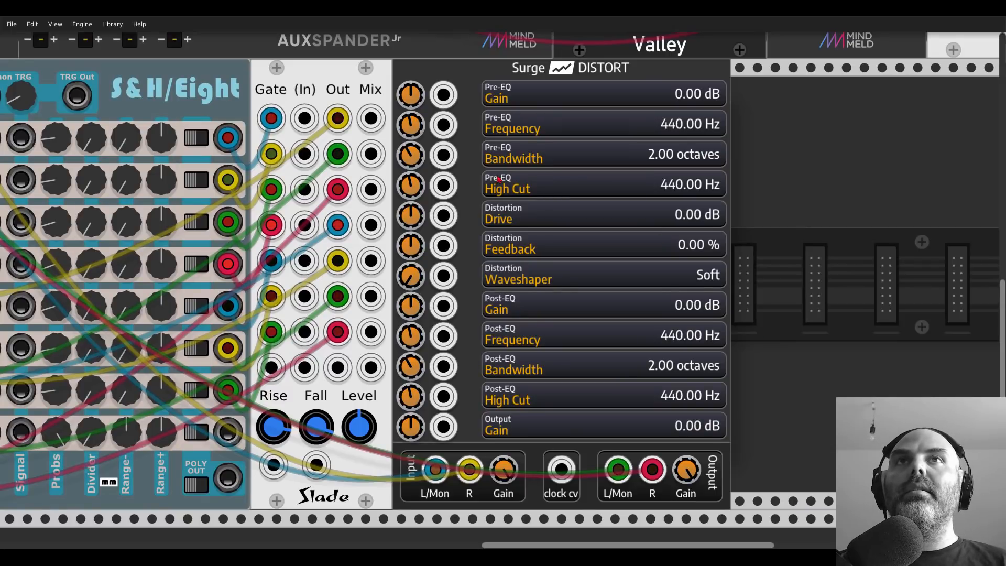
{"action": "left_click_drag", "start_coordinate": [414, 188], "coordinate": [944, 536]}
Step: Set mixer channel 2's high-pass filter cutoff to 250 Hz in its track settings
{"action": "left_click_drag", "start_coordinate": [139, 71], "coordinate": [341, 152]}
{"action": "right_click", "coordinate": [204, 114]}
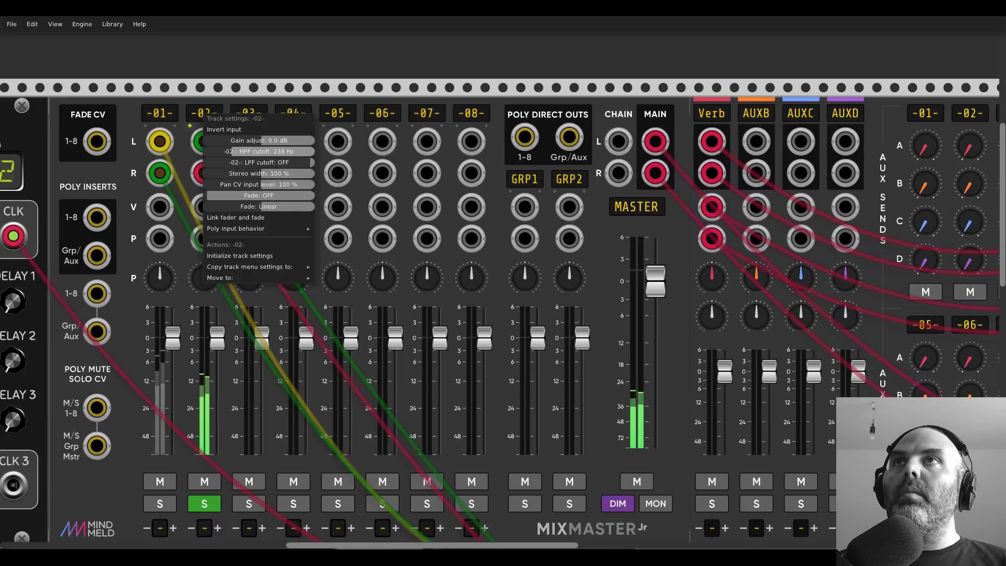
{"action": "left_click", "coordinate": [606, 81]}
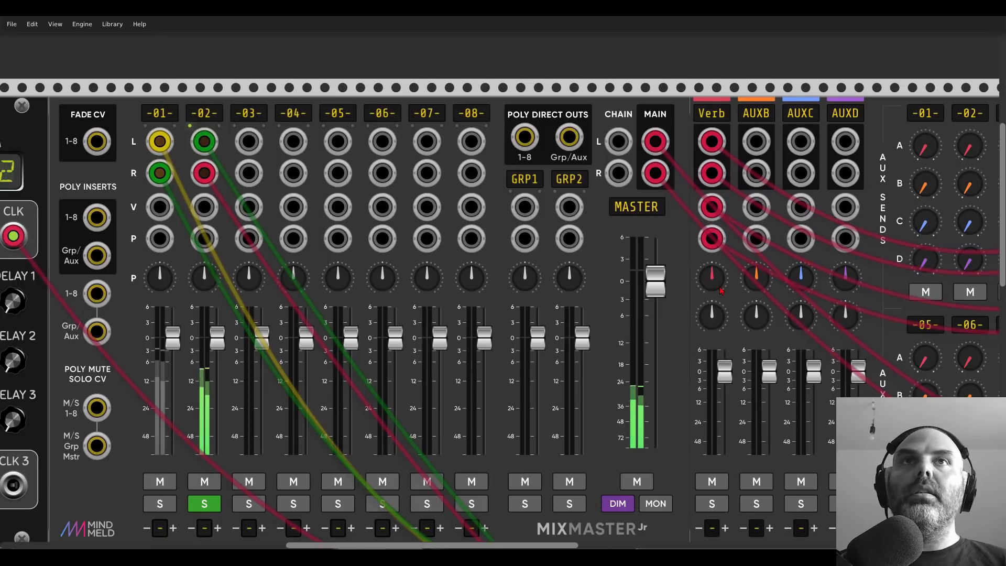
Step: Set DISTORT's Drive to 5.04 dB, Feedback to 20.10 % and Post-EQ High Cut to 5935.43 Hz
{"action": "left_click_drag", "start_coordinate": [720, 291], "coordinate": [34, 2]}
{"action": "left_click_drag", "start_coordinate": [802, 432], "coordinate": [823, 270]}
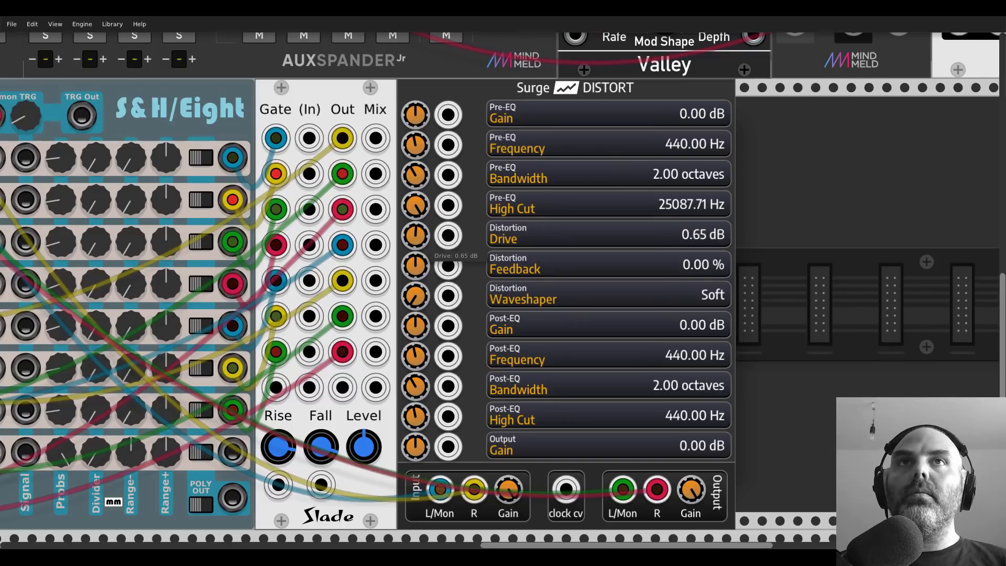
{"action": "left_click_drag", "start_coordinate": [415, 235], "coordinate": [415, 221]}
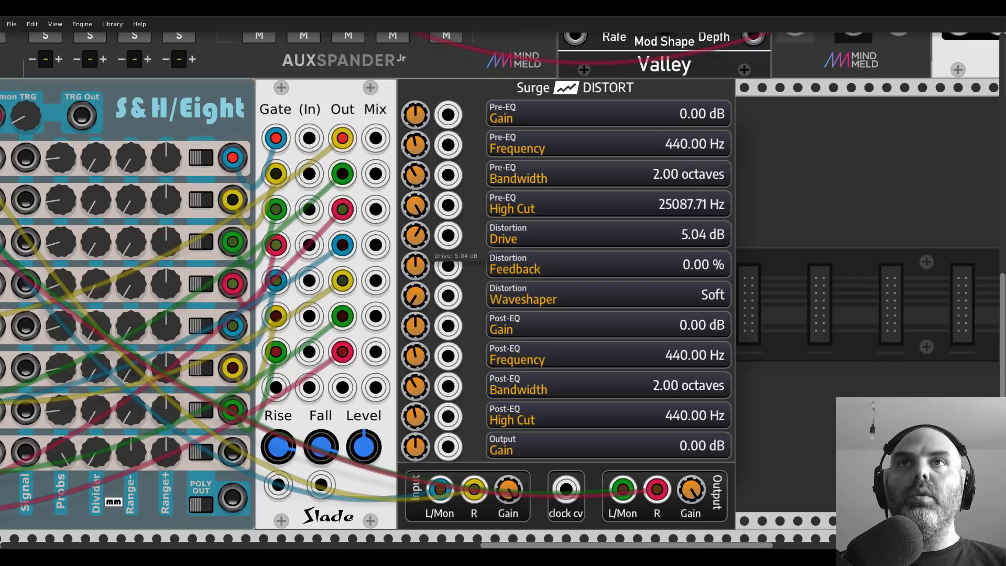
{"action": "left_click_drag", "start_coordinate": [414, 265], "coordinate": [414, 252]}
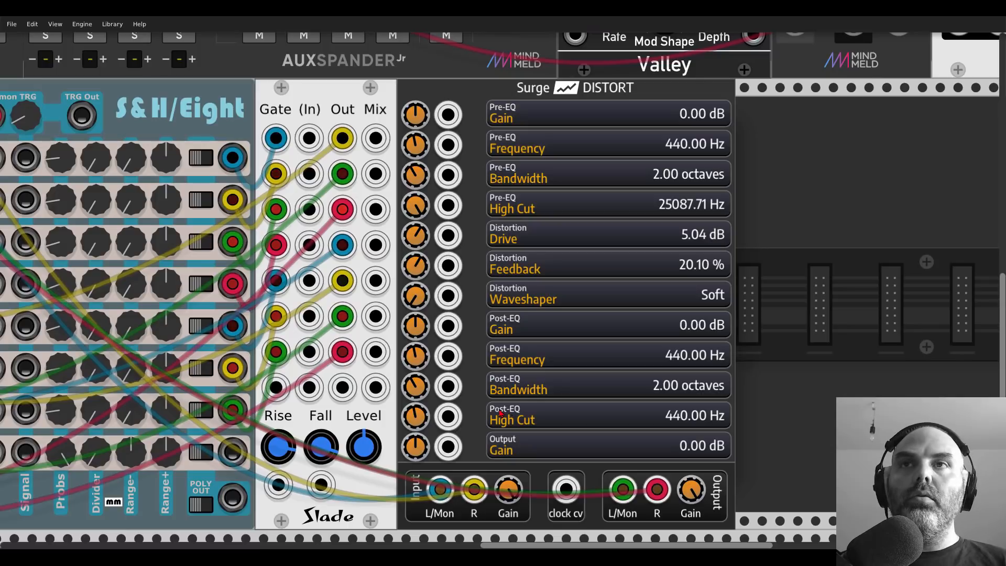
{"action": "left_click_drag", "start_coordinate": [415, 417], "coordinate": [415, 355]}
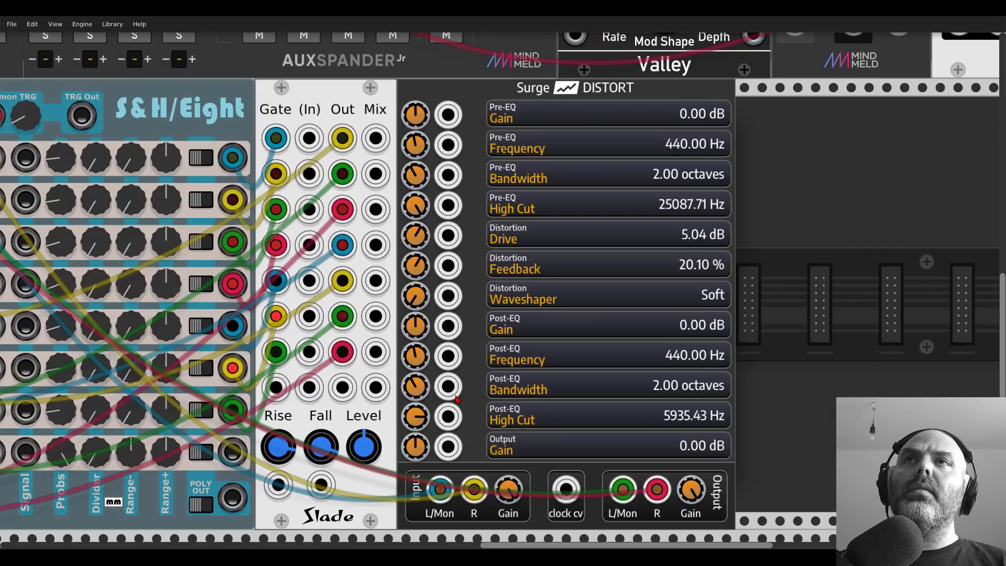
Step: Unsolo mixer channel 2 and compare the mix with that channel muted and unmuted, leaving it unmuted
{"action": "scroll", "coordinate": [455, 399], "scroll_direction": "down", "scroll_amount": 3}
{"action": "left_click_drag", "start_coordinate": [331, 226], "coordinate": [672, 316]}
{"action": "scroll", "coordinate": [728, 313], "scroll_direction": "down", "scroll_amount": 1}
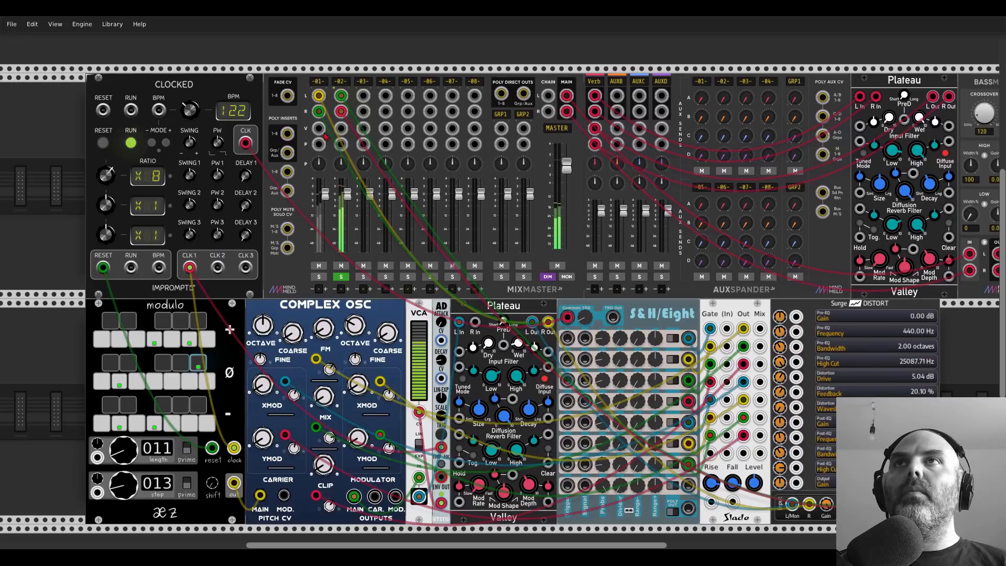
{"action": "right_click", "coordinate": [341, 82]}
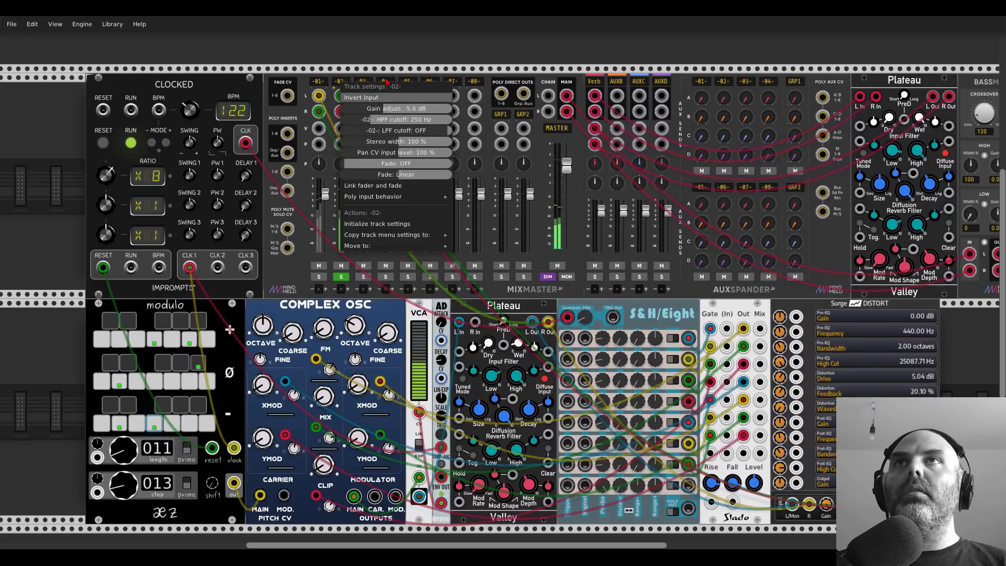
{"action": "key", "text": "Escape"}
{"action": "left_click", "coordinate": [340, 276]}
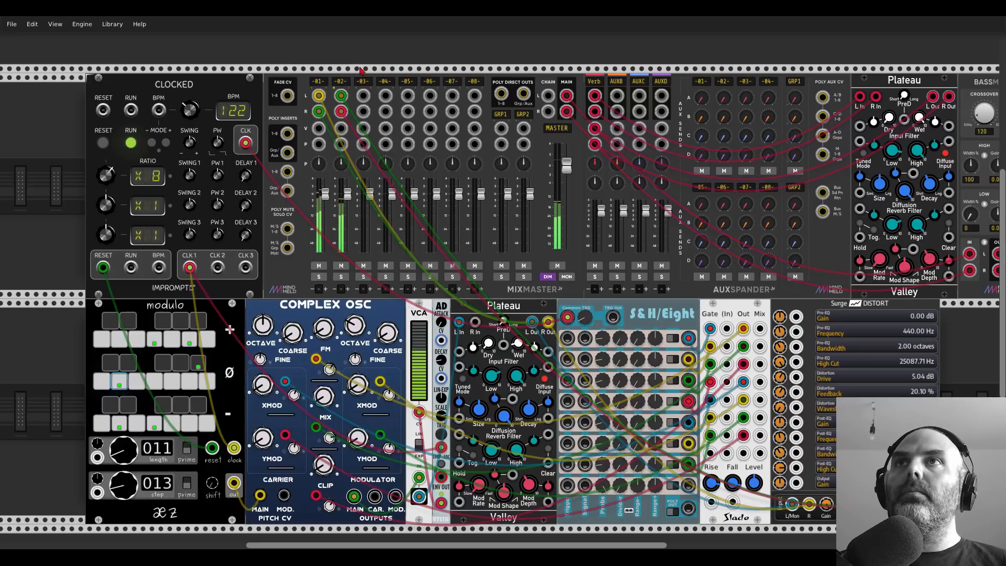
{"action": "left_click", "coordinate": [340, 266]}
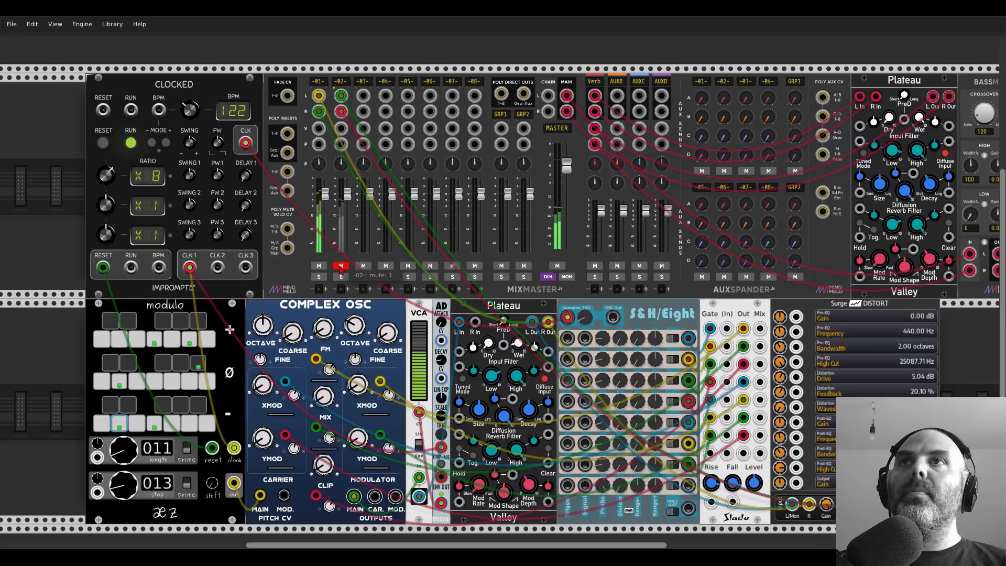
{"action": "left_click", "coordinate": [340, 266]}
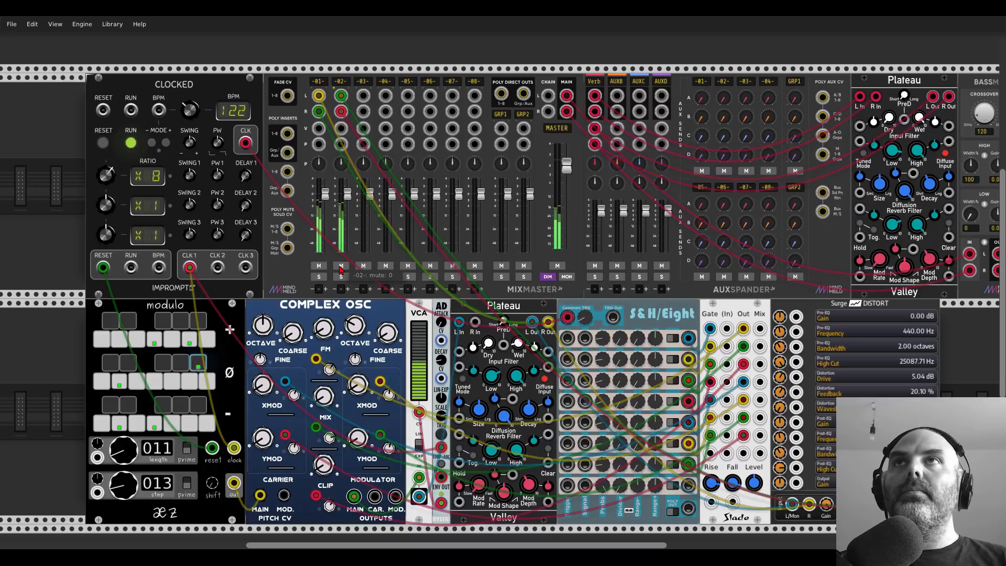
Step: Add a VCV SEQ-3 sequencer in the empty row directly beneath the modulo module
{"action": "scroll", "coordinate": [557, 300], "scroll_direction": "down", "scroll_amount": 1}
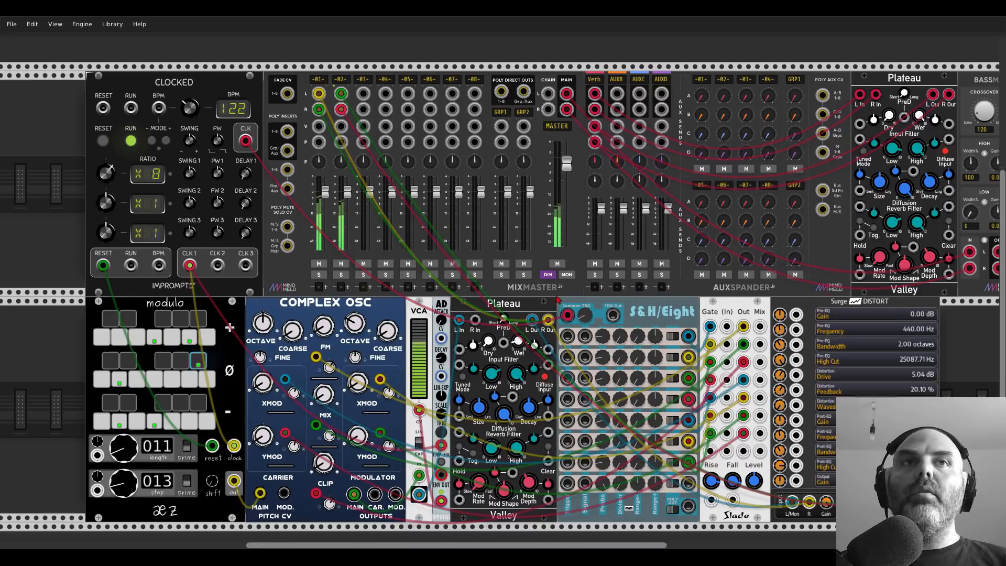
{"action": "scroll", "coordinate": [557, 300], "scroll_direction": "down", "scroll_amount": 5}
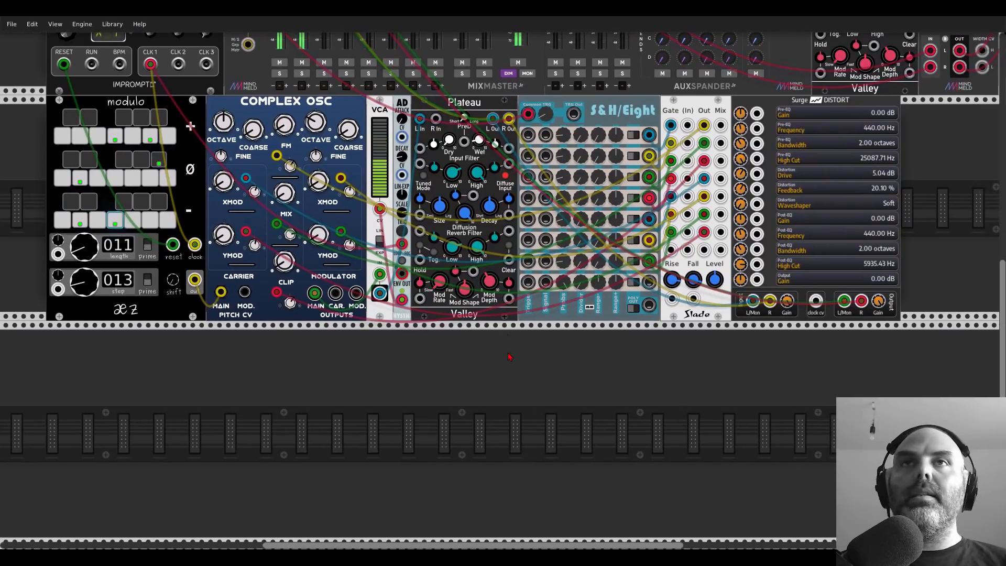
{"action": "scroll", "coordinate": [507, 356], "scroll_direction": "down", "scroll_amount": 1}
{"action": "scroll", "coordinate": [508, 356], "scroll_direction": "down", "scroll_amount": 1}
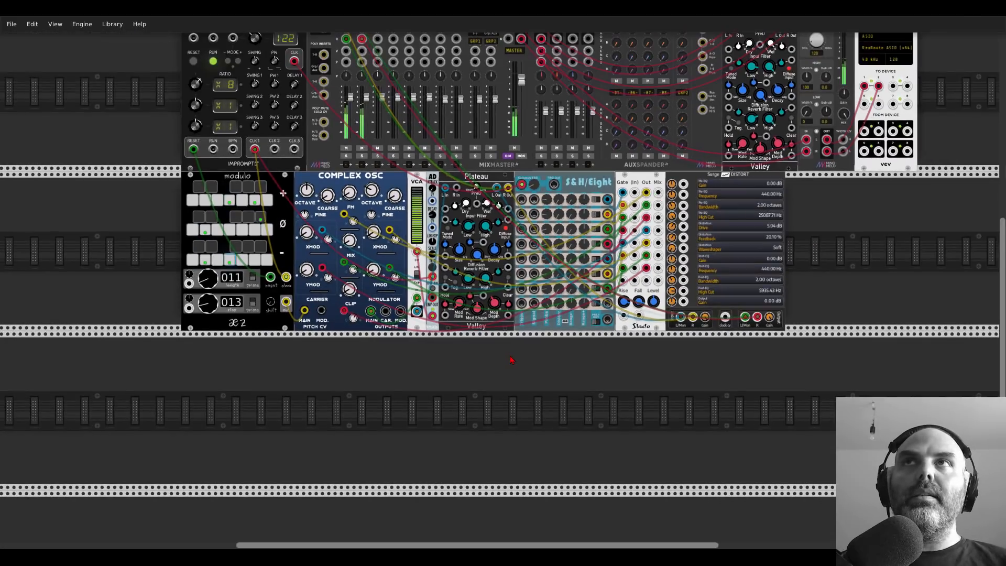
{"action": "scroll", "coordinate": [511, 360], "scroll_direction": "up", "scroll_amount": 1}
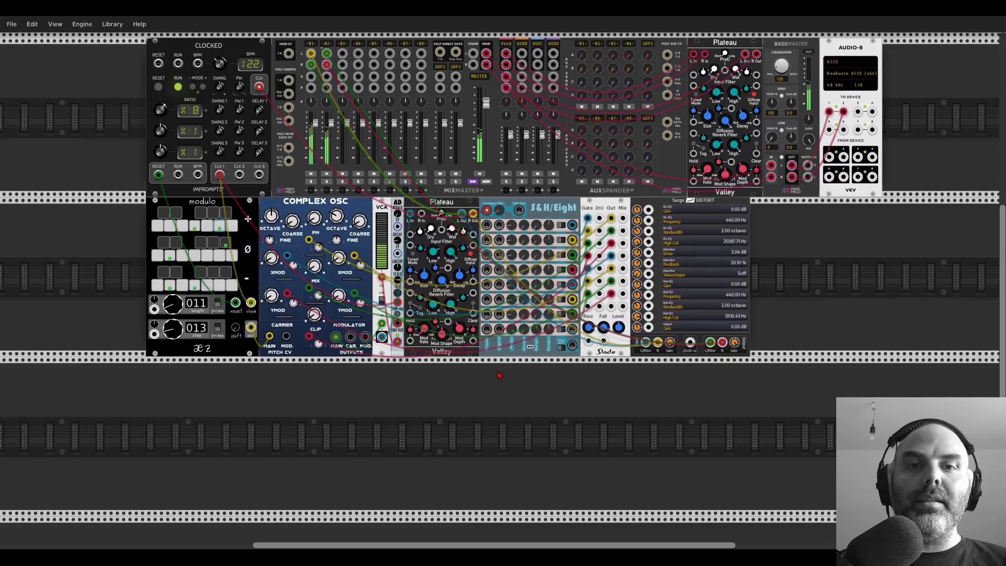
{"action": "right_click", "coordinate": [441, 418]}
{"action": "type", "text": "seq3"}
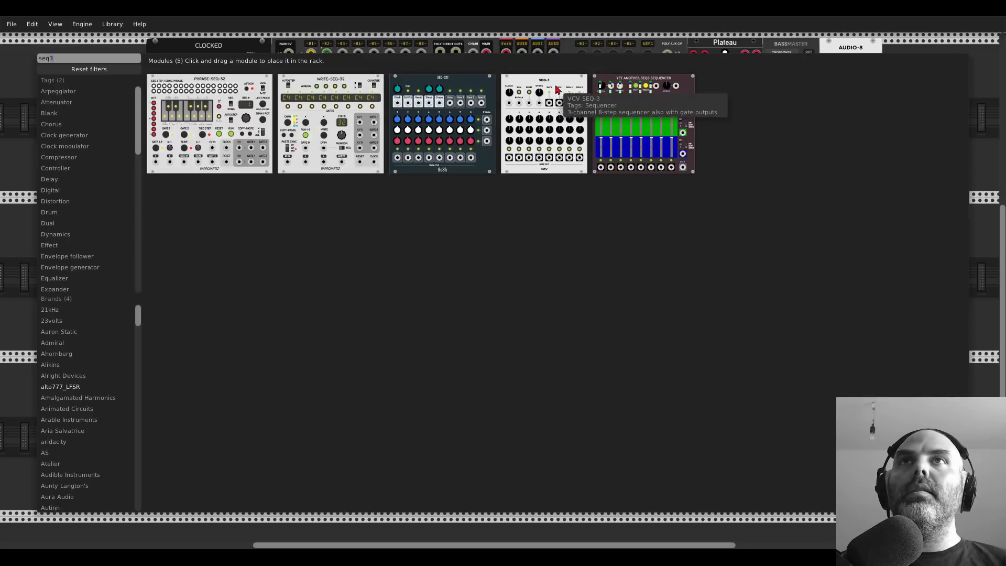
{"action": "left_click_drag", "start_coordinate": [542, 123], "coordinate": [214, 342]}
{"action": "left_click_drag", "start_coordinate": [346, 439], "coordinate": [488, 299]}
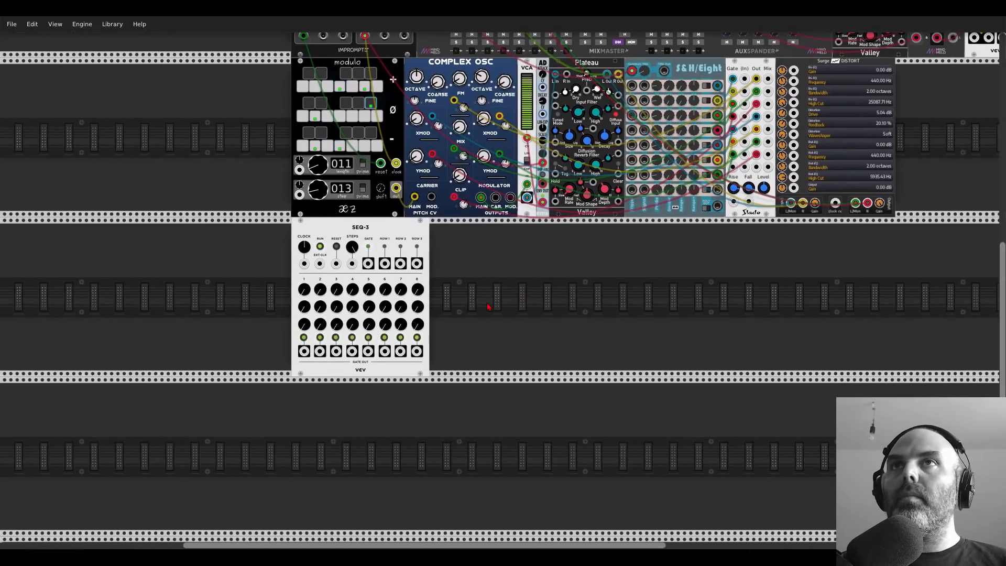
Step: Add the four-channel VCV MIXER module directly to the right of SEQ-3
{"action": "scroll", "coordinate": [488, 299], "scroll_direction": "up", "scroll_amount": 2}
{"action": "right_click", "coordinate": [488, 300]}
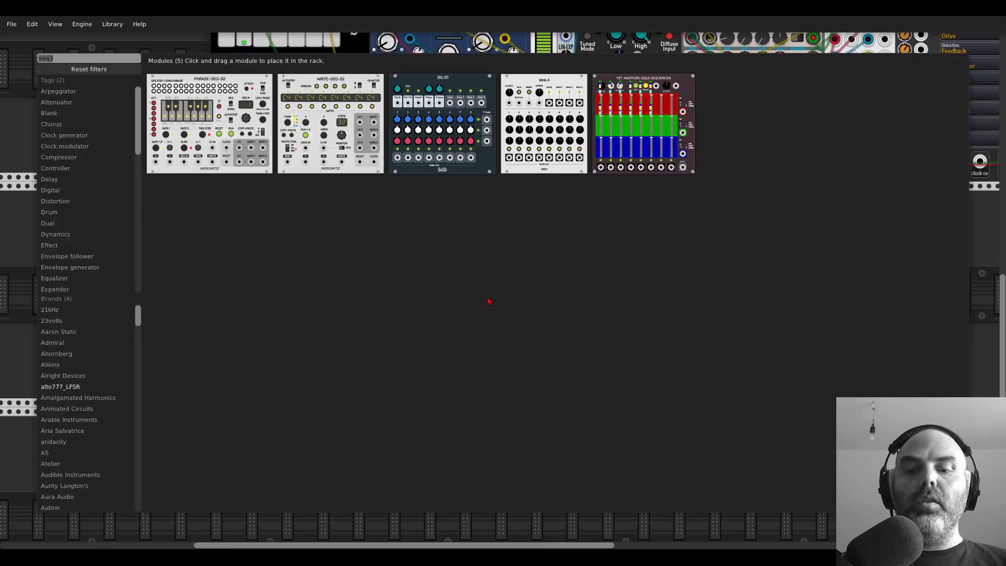
{"action": "type", "text": "mixer"}
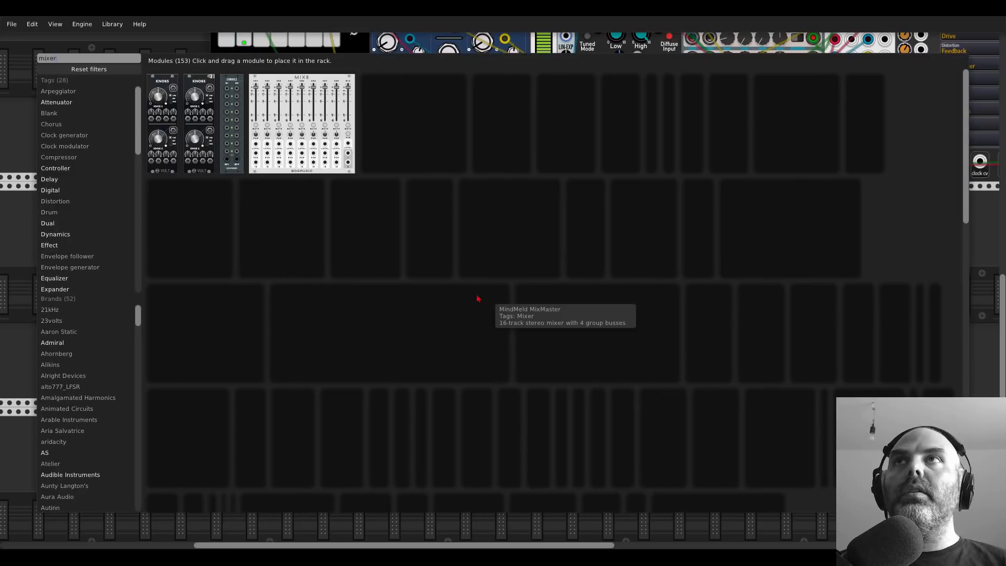
{"action": "scroll", "coordinate": [490, 300], "scroll_direction": "down", "scroll_amount": 10}
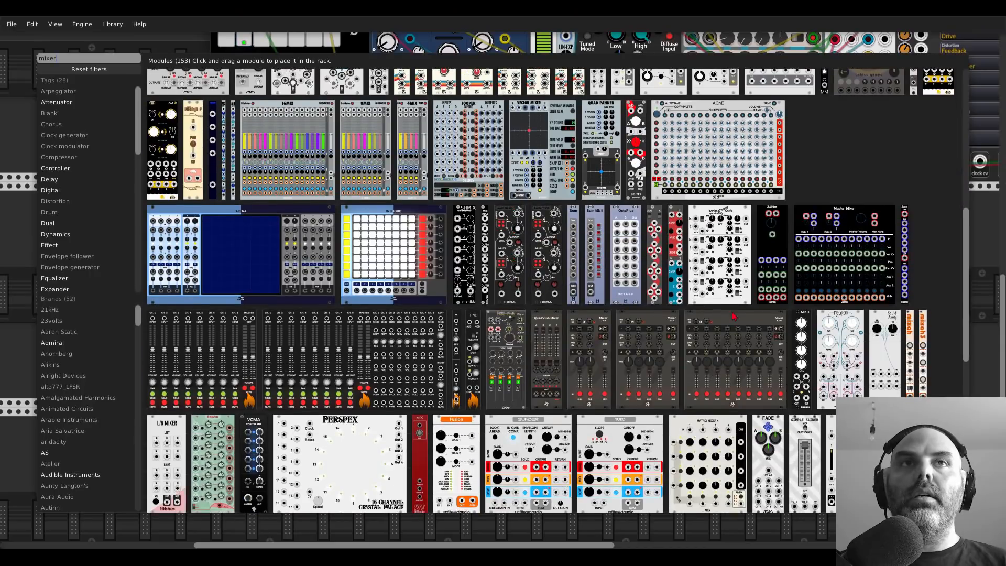
{"action": "left_click_drag", "start_coordinate": [833, 439], "coordinate": [434, 320]}
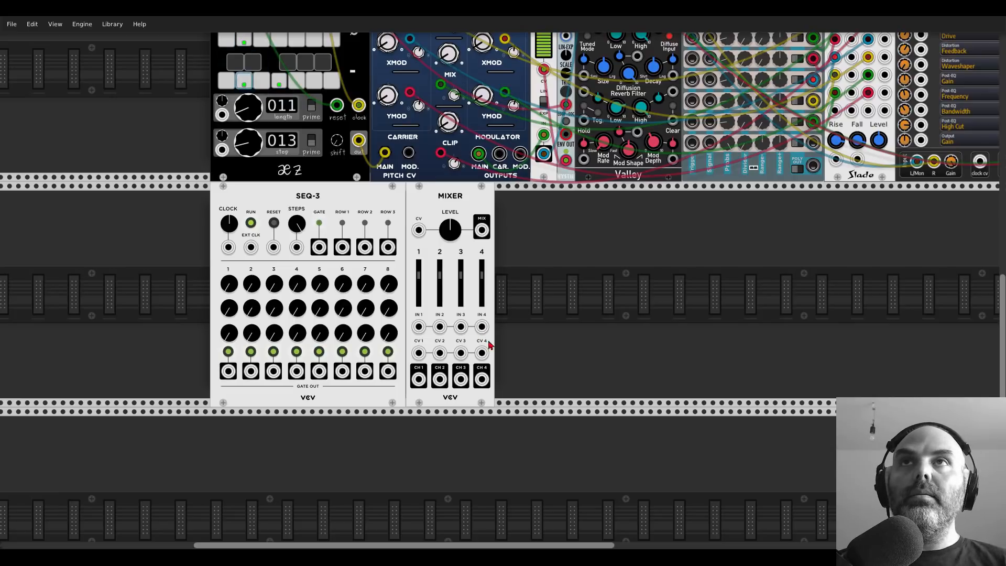
Step: Add a Quantum quantizer beside the VCV MIXER and enable its D, F, A and A# notes
{"action": "right_click", "coordinate": [557, 325]}
{"action": "type", "text": "quantum"}
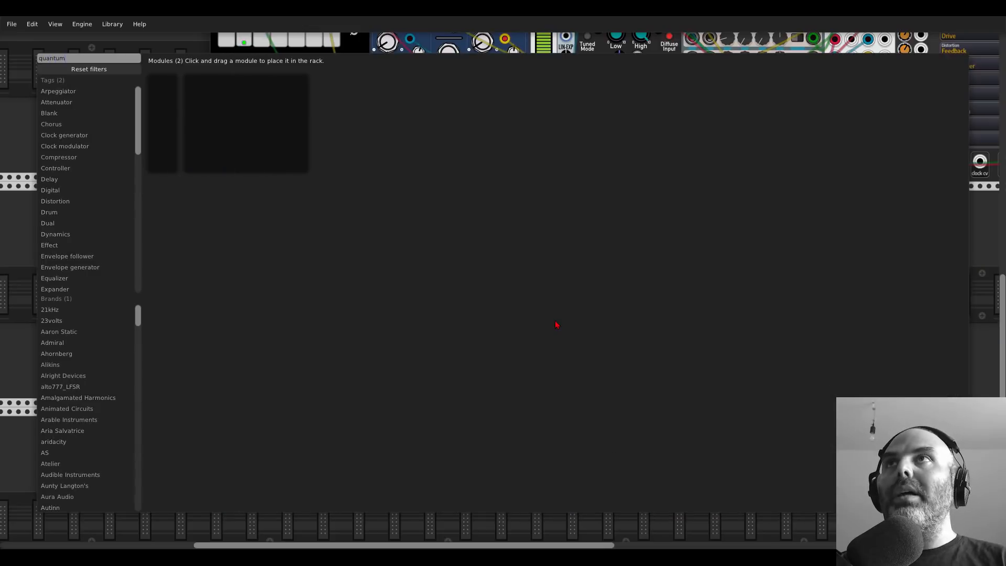
{"action": "left_click", "coordinate": [164, 113]}
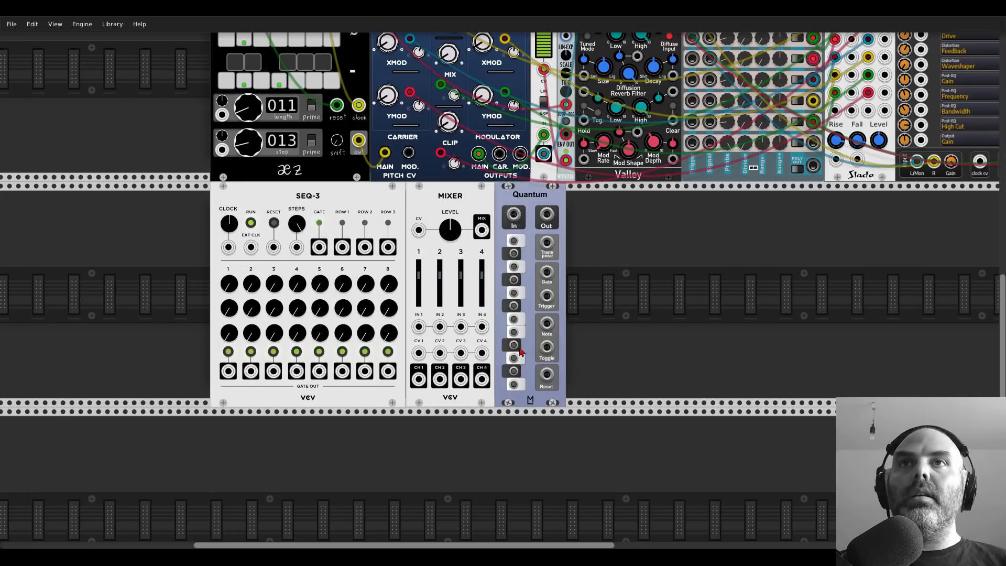
{"action": "left_click", "coordinate": [514, 358]}
{"action": "left_click", "coordinate": [514, 318]}
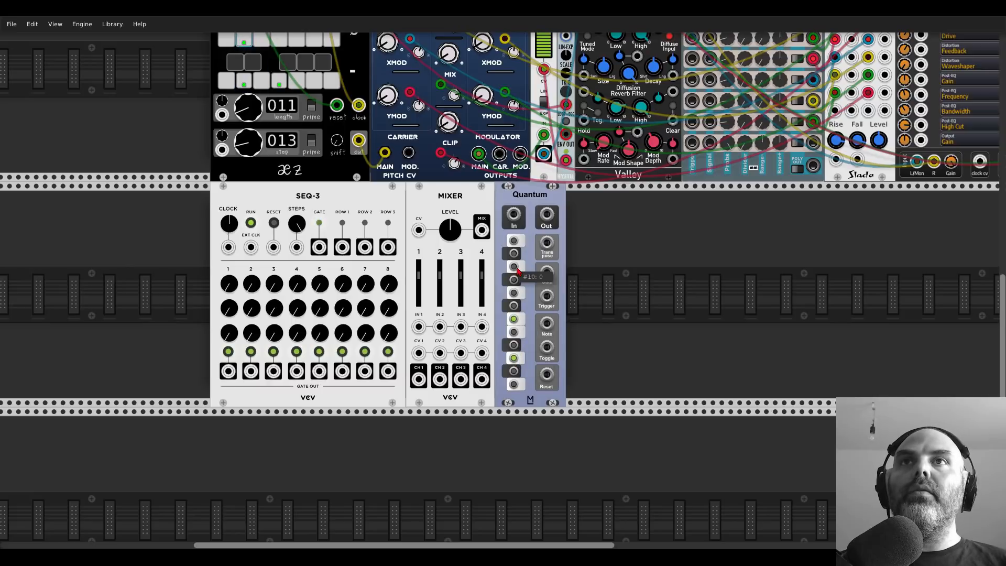
{"action": "left_click", "coordinate": [514, 266]}
{"action": "left_click", "coordinate": [514, 253]}
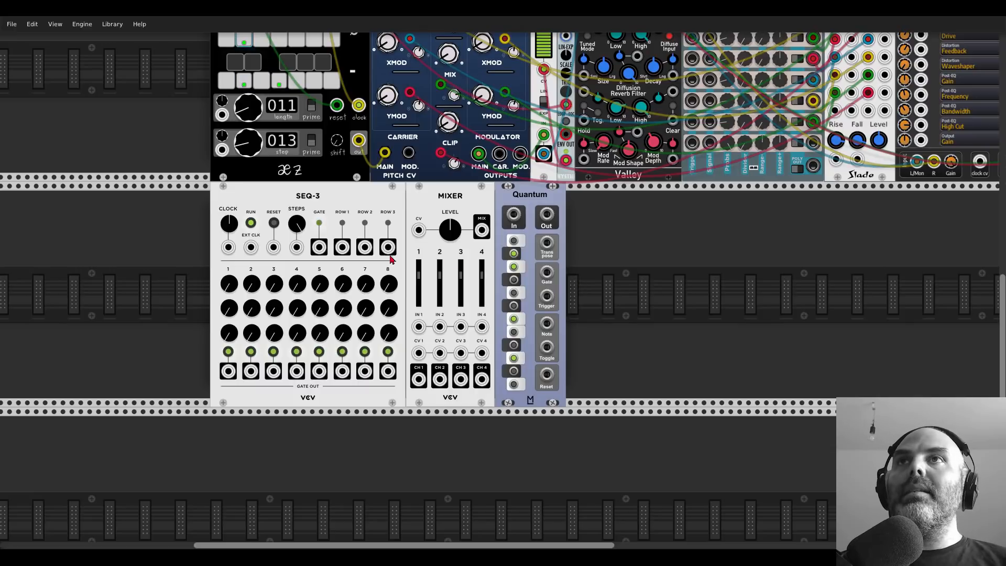
Step: Route SEQ-3's Row 1–3 outputs through MIXER inputs 1–3 into Quantum's input, with the master level turned down to -inf dB
{"action": "left_click_drag", "start_coordinate": [342, 247], "coordinate": [419, 326]}
{"action": "left_click_drag", "start_coordinate": [364, 246], "coordinate": [439, 327]}
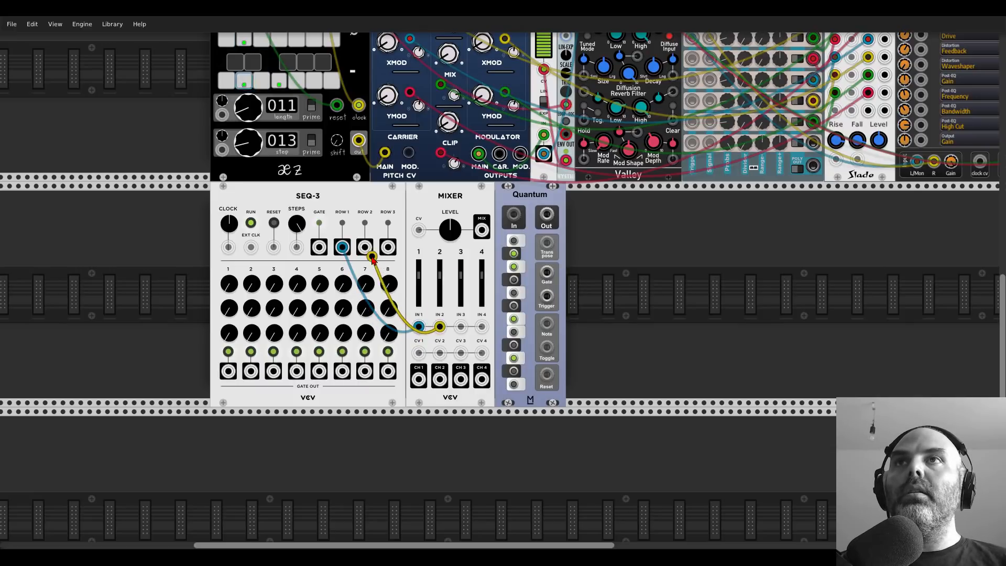
{"action": "left_click_drag", "start_coordinate": [387, 247], "coordinate": [461, 326]}
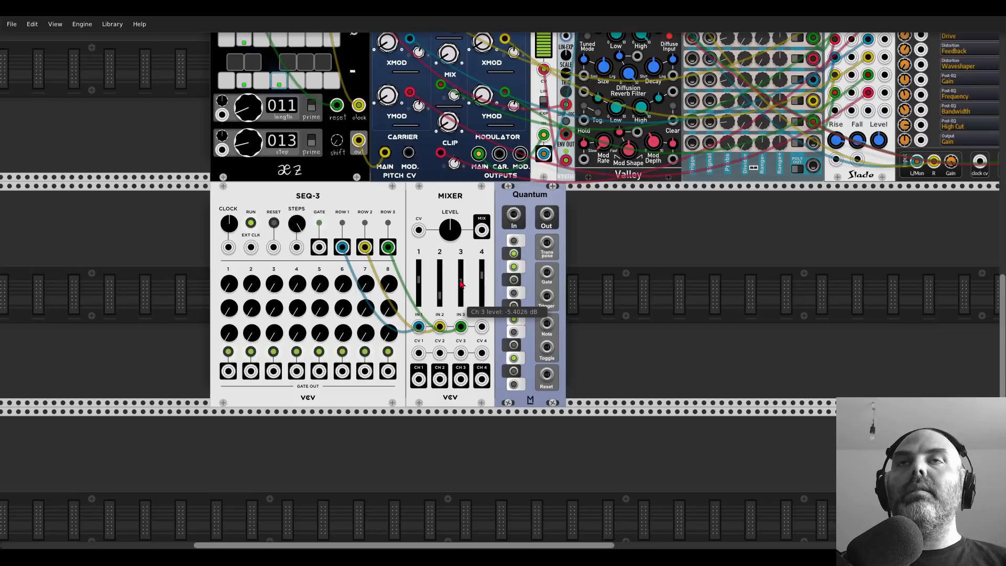
{"action": "left_click_drag", "start_coordinate": [453, 237], "coordinate": [453, 283]}
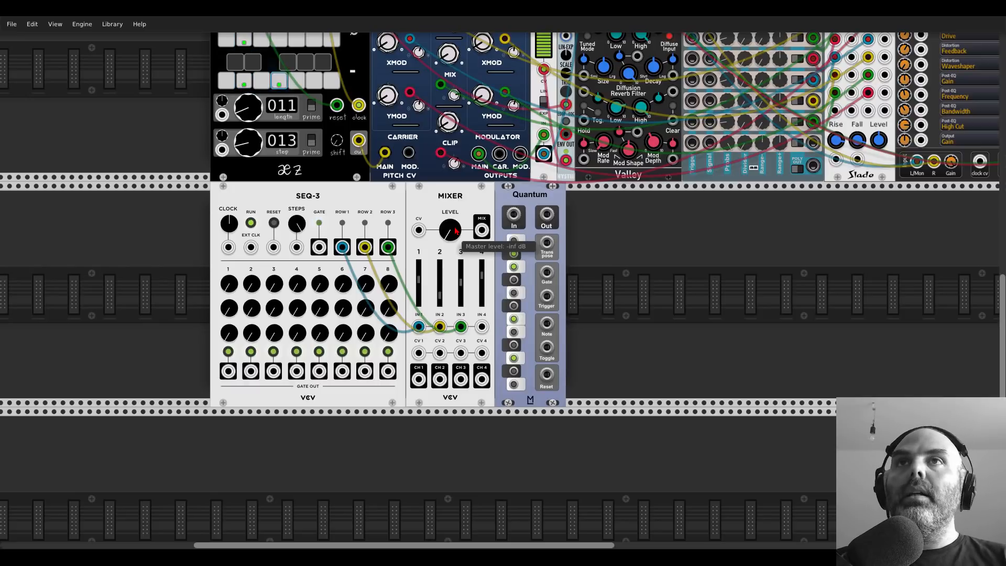
{"action": "left_click_drag", "start_coordinate": [481, 229], "coordinate": [514, 215]}
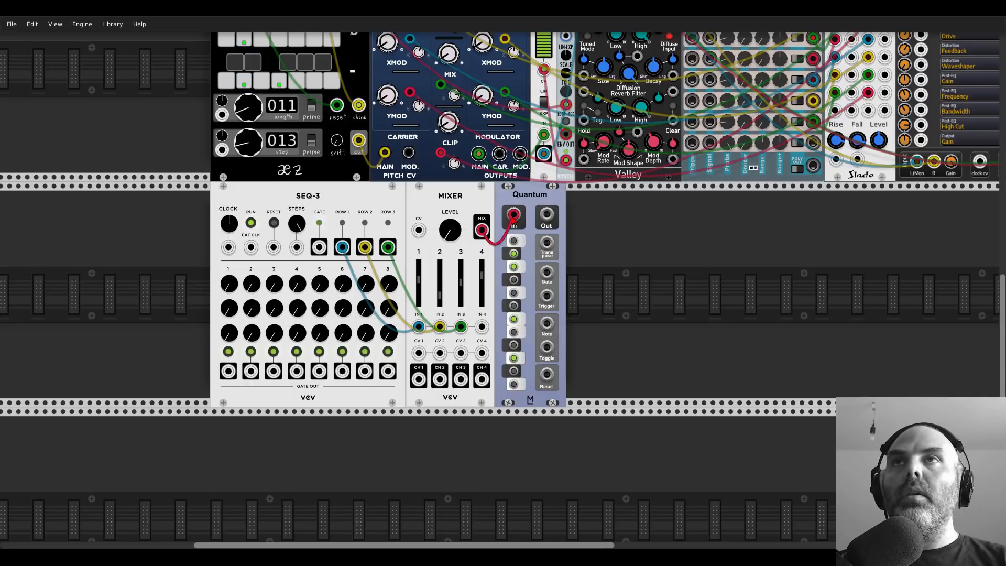
Step: Dial in varied step values on the knobs of SEQ-3's rows, leaving some steps at zero
{"action": "left_click_drag", "start_coordinate": [252, 286], "coordinate": [252, 262]}
{"action": "left_click_drag", "start_coordinate": [273, 286], "coordinate": [273, 241]}
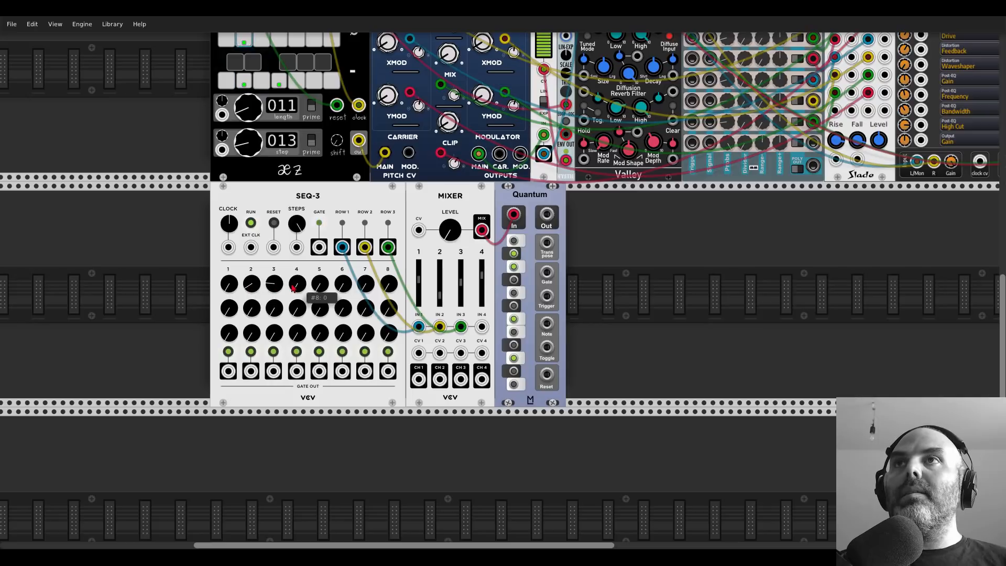
{"action": "left_click_drag", "start_coordinate": [347, 283], "coordinate": [370, 247]}
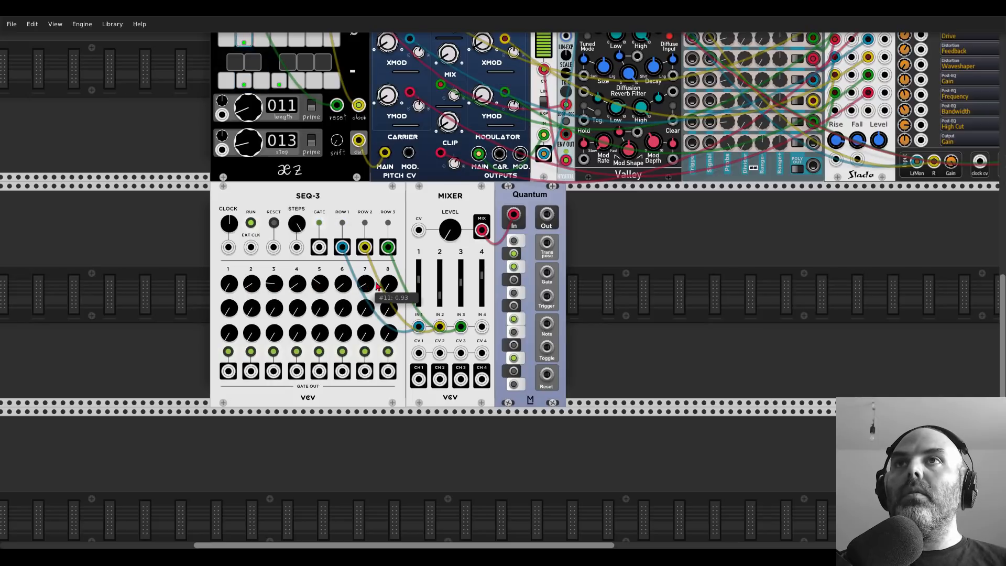
{"action": "left_click_drag", "start_coordinate": [391, 284], "coordinate": [391, 225]}
{"action": "left_click_drag", "start_coordinate": [229, 308], "coordinate": [250, 255]}
{"action": "left_click_drag", "start_coordinate": [272, 308], "coordinate": [272, 287]}
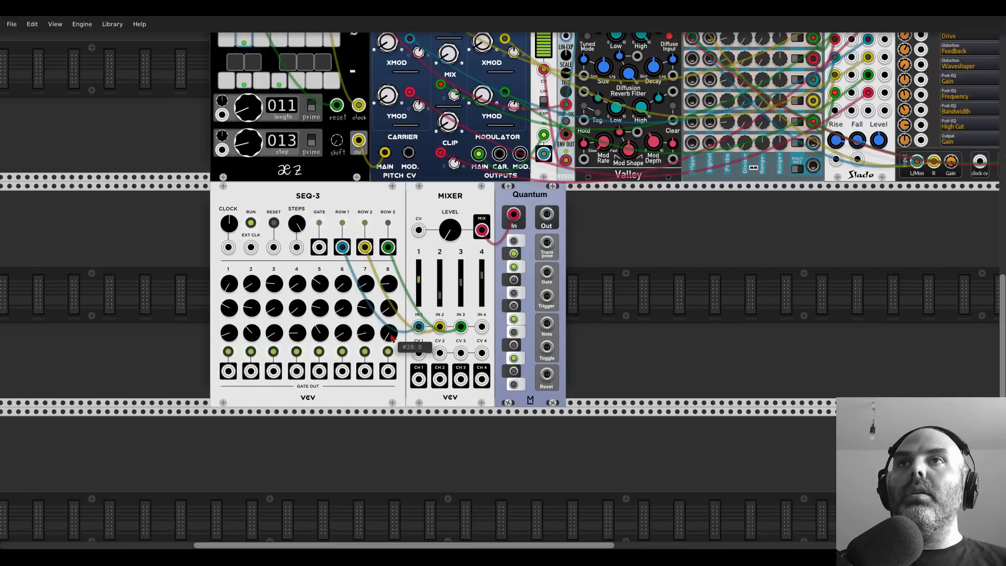
Step: Add a Vult VESSEK complex analog oscillator directly to the right of Quantum
{"action": "right_click", "coordinate": [585, 294]}
{"action": "type", "text": "vess"}
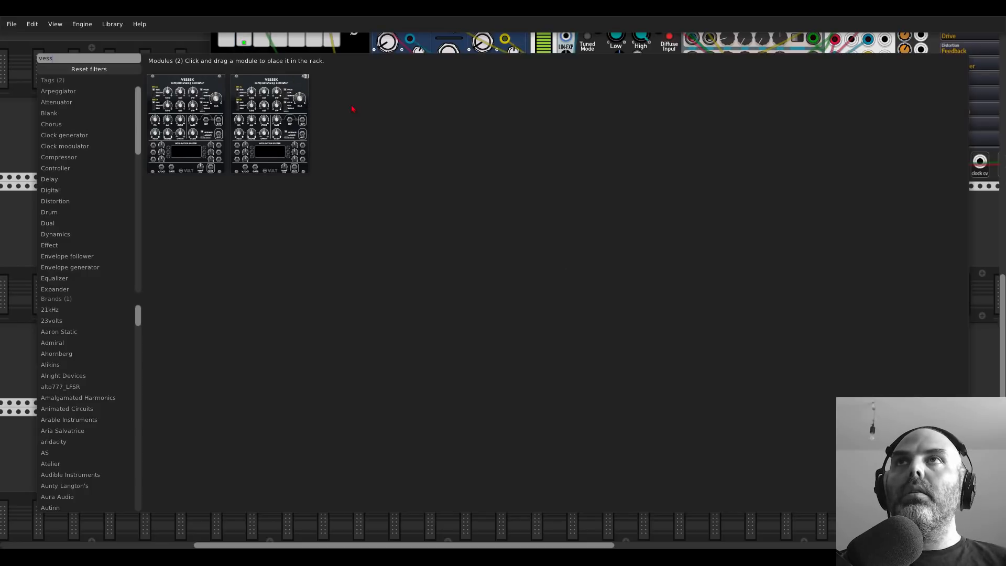
{"action": "left_click_drag", "start_coordinate": [298, 85], "coordinate": [547, 254]}
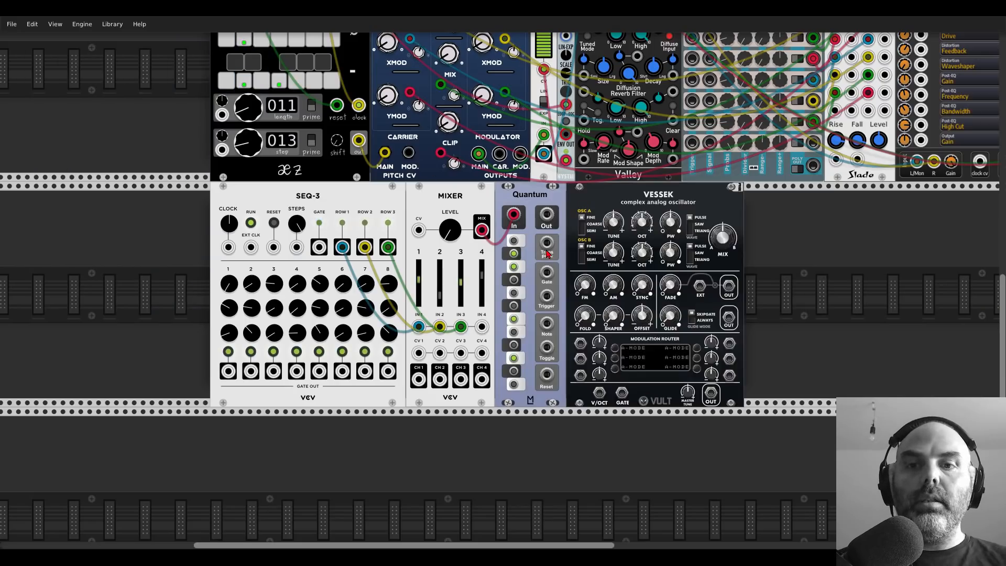
Step: Add the Surge NZ noise module directly to the right of VESSEK
{"action": "right_click", "coordinate": [978, 300]}
{"action": "type", "text": "noise"}
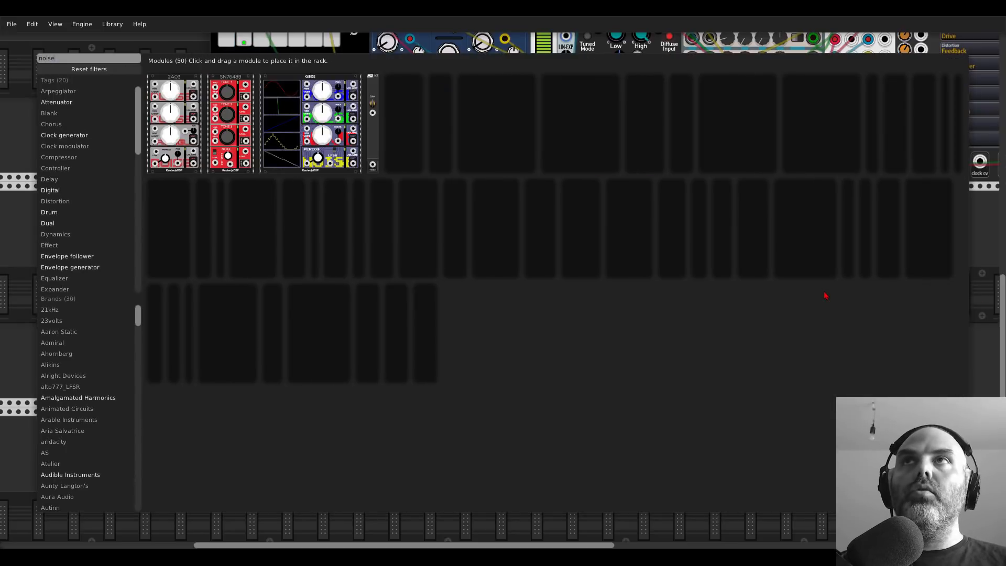
{"action": "left_click_drag", "start_coordinate": [373, 105], "coordinate": [728, 314]}
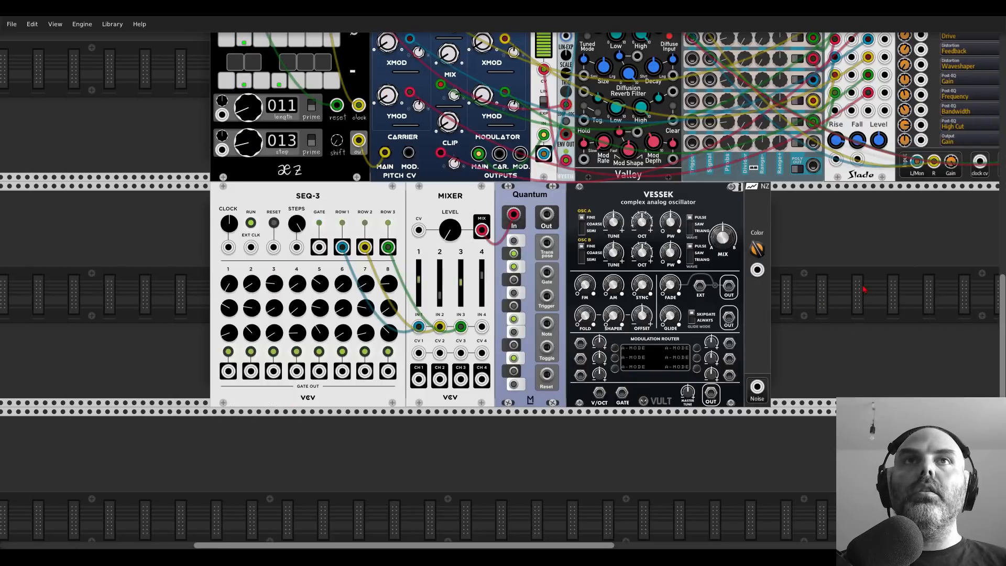
{"action": "left_click_drag", "start_coordinate": [864, 288], "coordinate": [728, 319]}
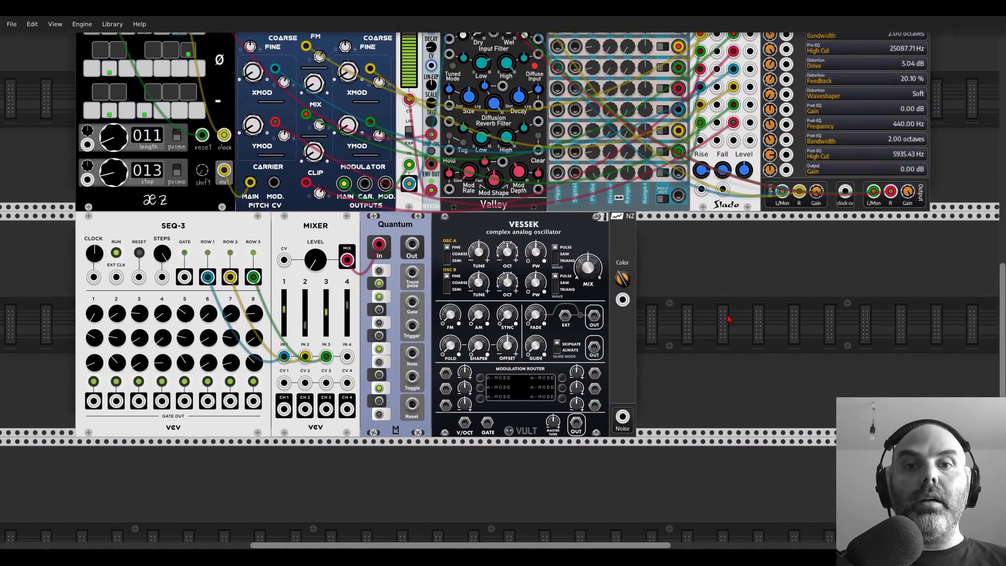
Step: Add a VCMA mixer amp beside the noise module and place a duplicate of the AD envelope next to it
{"action": "right_click", "coordinate": [729, 319]}
{"action": "type", "text": "mixer"}
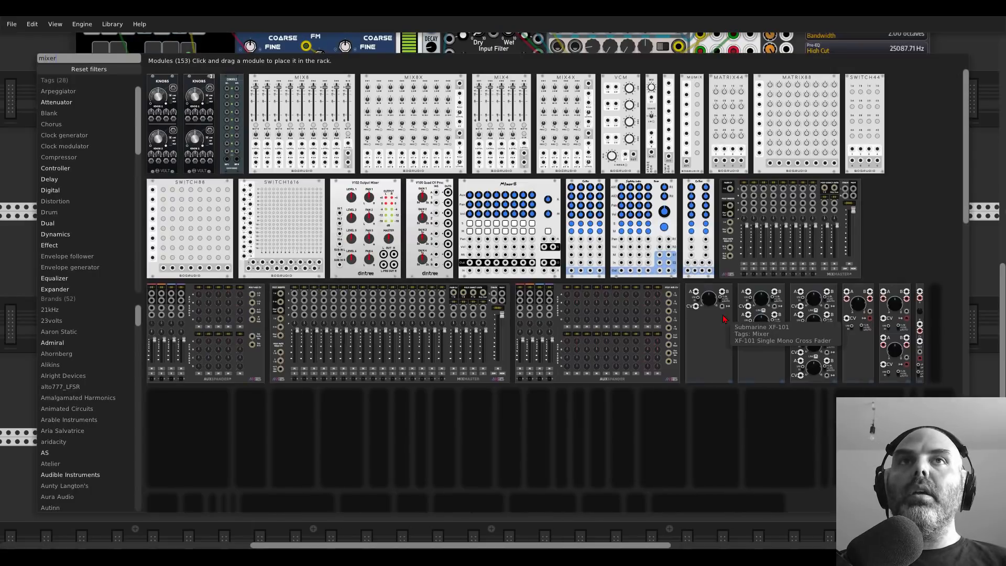
{"action": "scroll", "coordinate": [630, 288], "scroll_direction": "down", "scroll_amount": 5}
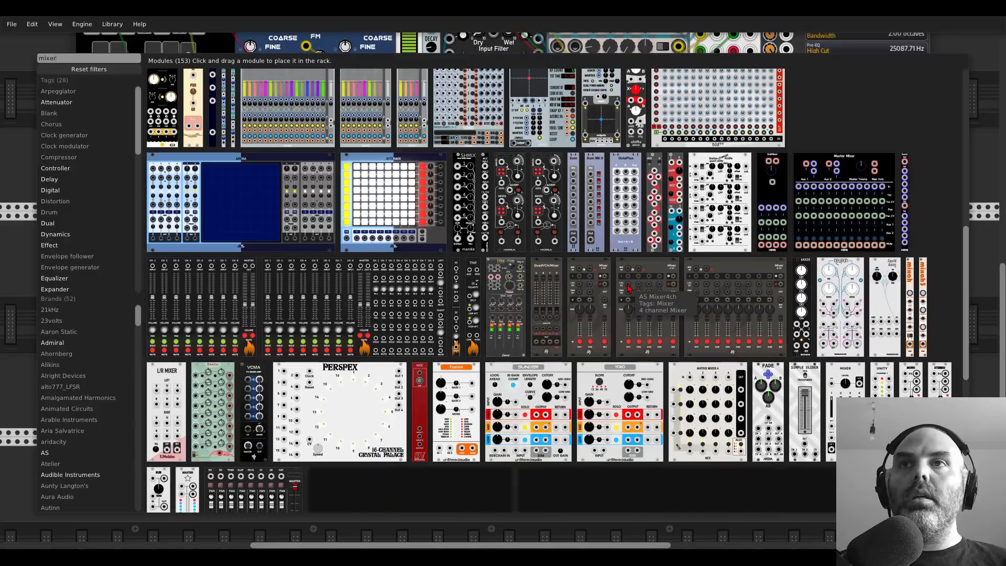
{"action": "left_click", "coordinate": [261, 367]}
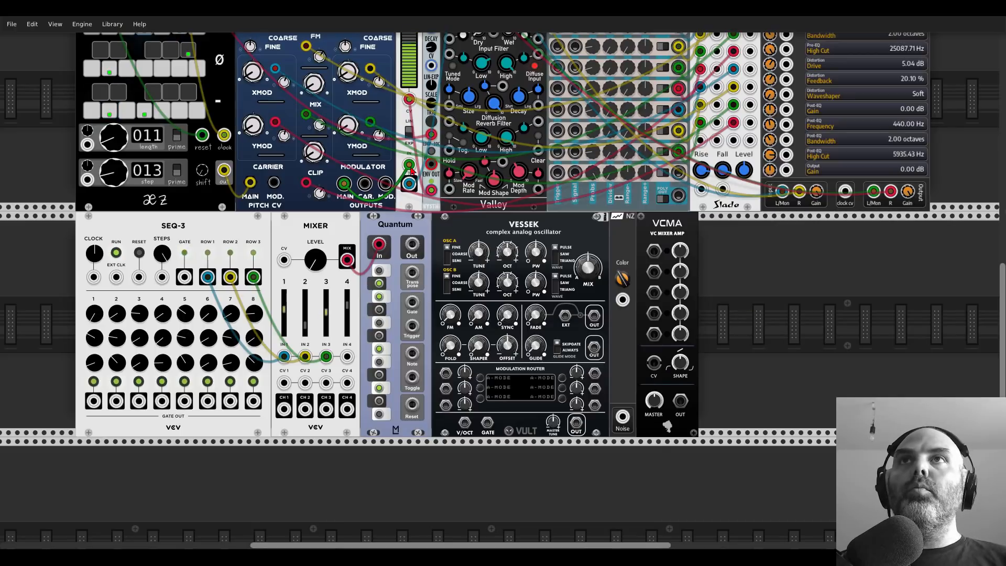
{"action": "key", "text": "ctrl+d"}
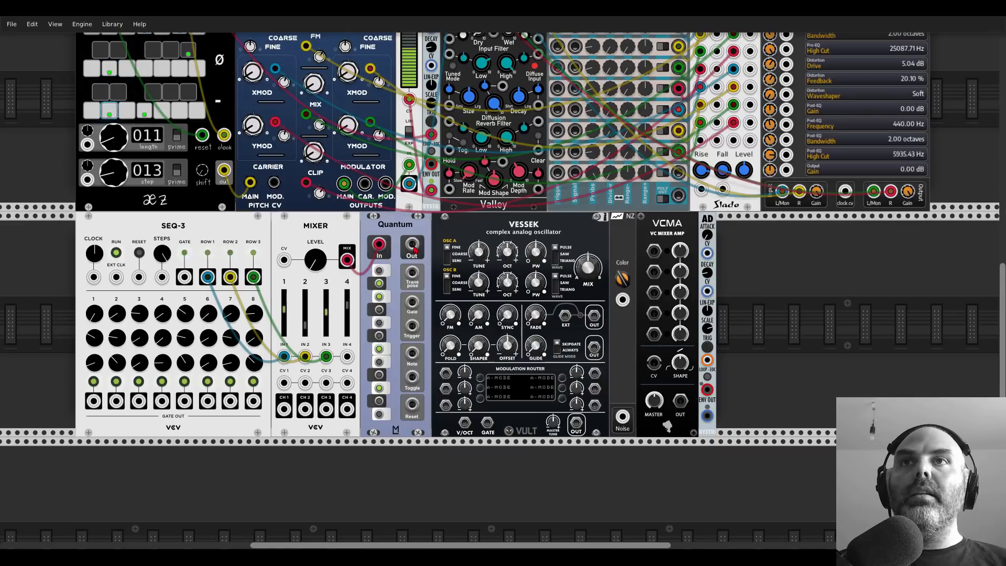
Step: Patch Quantum's output into VESSEK's V/OCT, and VESSEK's output and the noise output into VCMA's first and second inputs
{"action": "left_click_drag", "start_coordinate": [413, 250], "coordinate": [464, 421]}
{"action": "left_click_drag", "start_coordinate": [576, 423], "coordinate": [654, 251]}
{"action": "left_click_drag", "start_coordinate": [622, 416], "coordinate": [653, 273]}
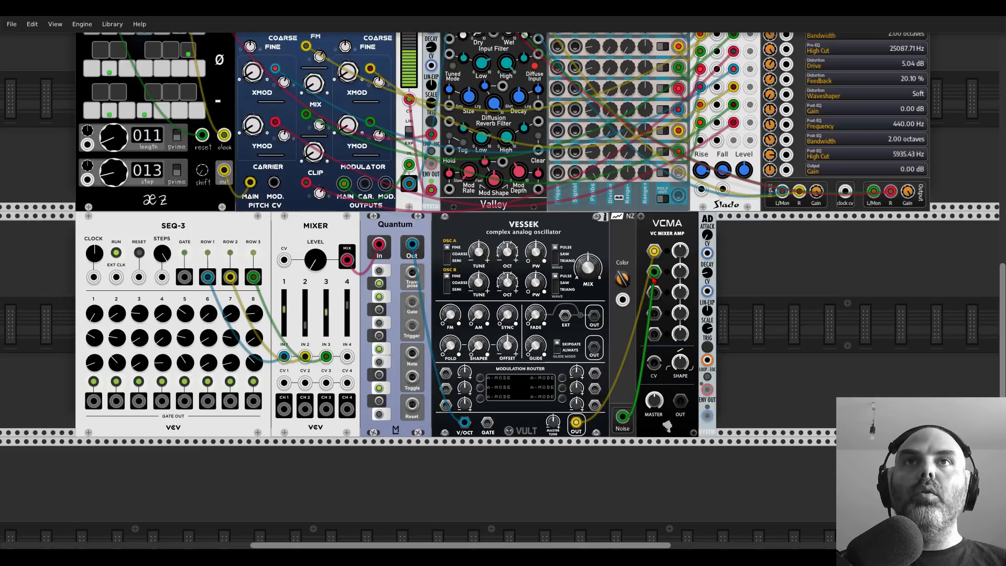
Step: Patch the new AD envelope's output into VCMA's CV input and send VCMA's output to MixMaster channel 3
{"action": "left_click_drag", "start_coordinate": [707, 416], "coordinate": [654, 362]}
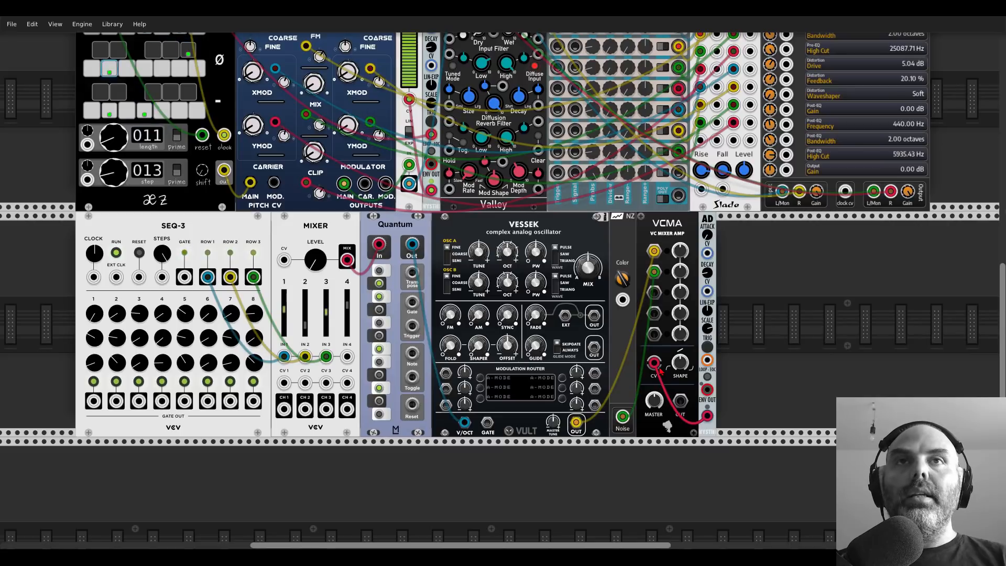
{"action": "left_click_drag", "start_coordinate": [680, 401], "coordinate": [354, 123]}
{"action": "scroll", "coordinate": [484, 97], "scroll_direction": "down", "scroll_amount": 13}
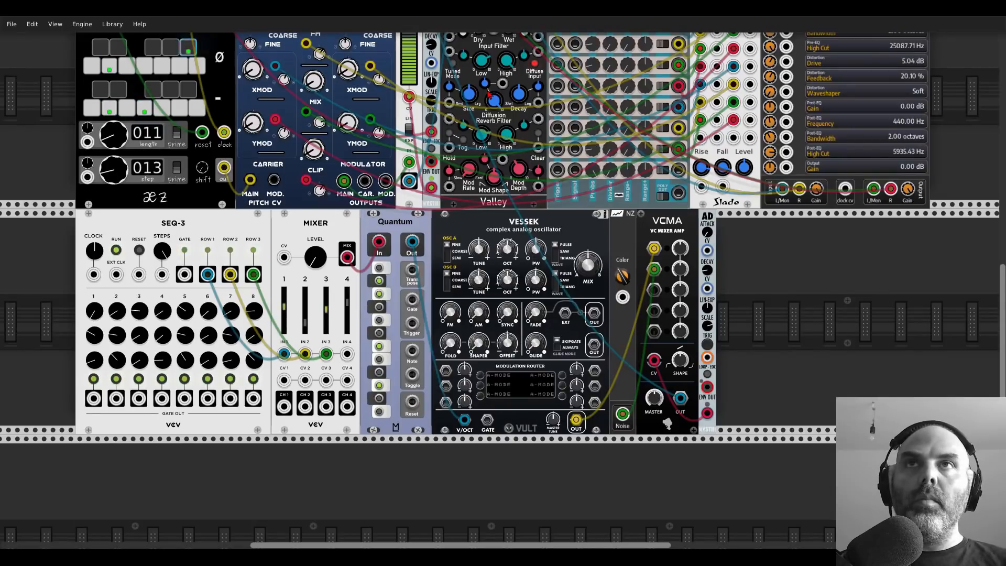
Step: Set Clocked's second clock ratio to x2 and patch CLK 2 to SEQ-3's external clock and the new AD envelope's trigger
{"action": "scroll", "coordinate": [137, 78], "scroll_direction": "up", "scroll_amount": 7}
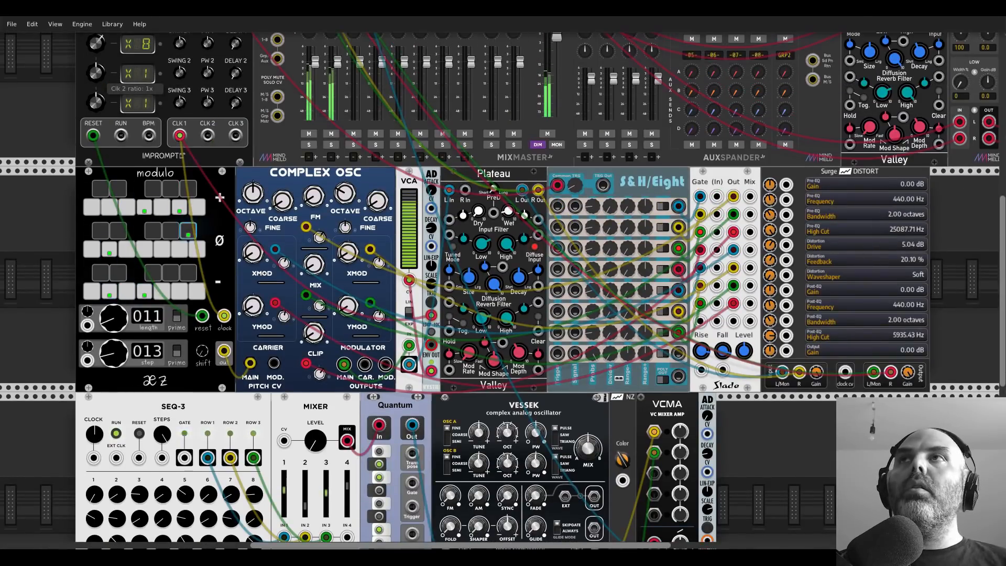
{"action": "left_click_drag", "start_coordinate": [98, 72], "coordinate": [101, 69]}
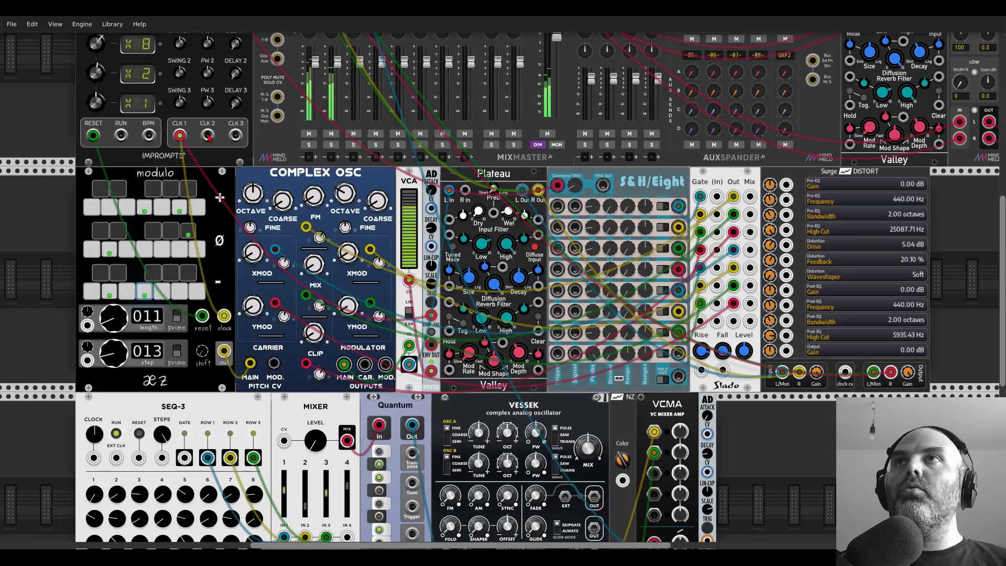
{"action": "left_click_drag", "start_coordinate": [207, 135], "coordinate": [116, 458]}
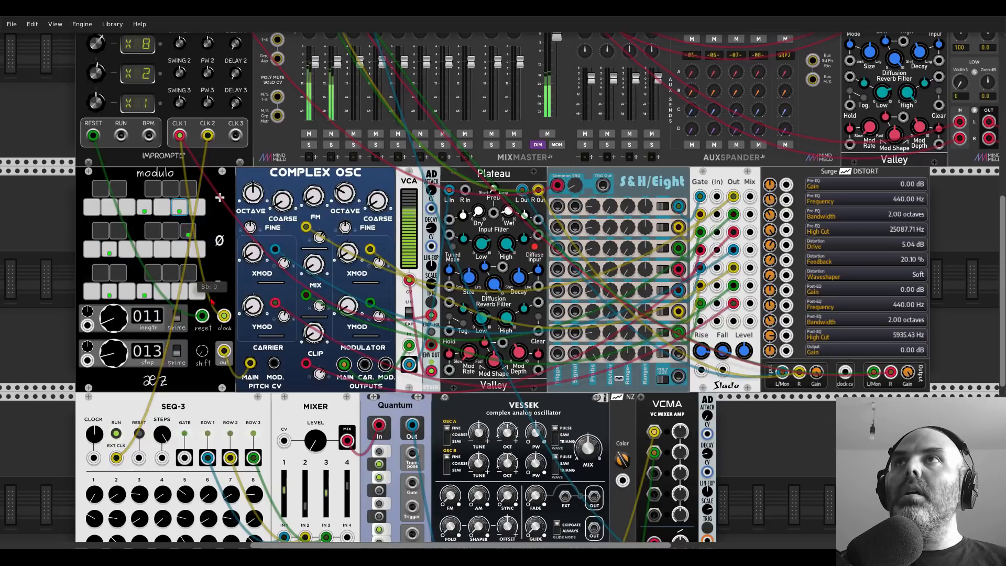
{"action": "scroll", "coordinate": [707, 516], "scroll_direction": "down", "scroll_amount": 1}
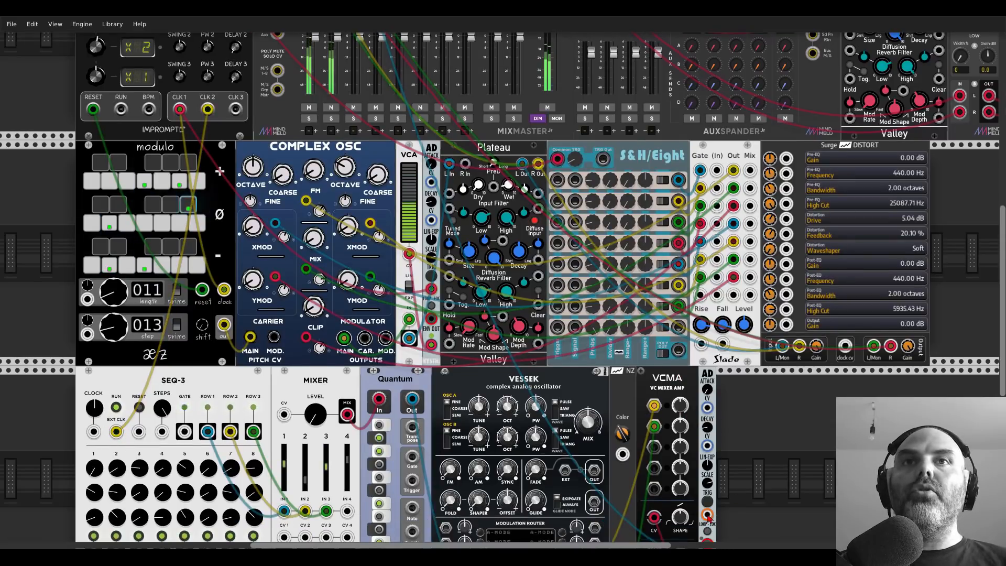
{"action": "scroll", "coordinate": [754, 387], "scroll_direction": "down", "scroll_amount": 5}
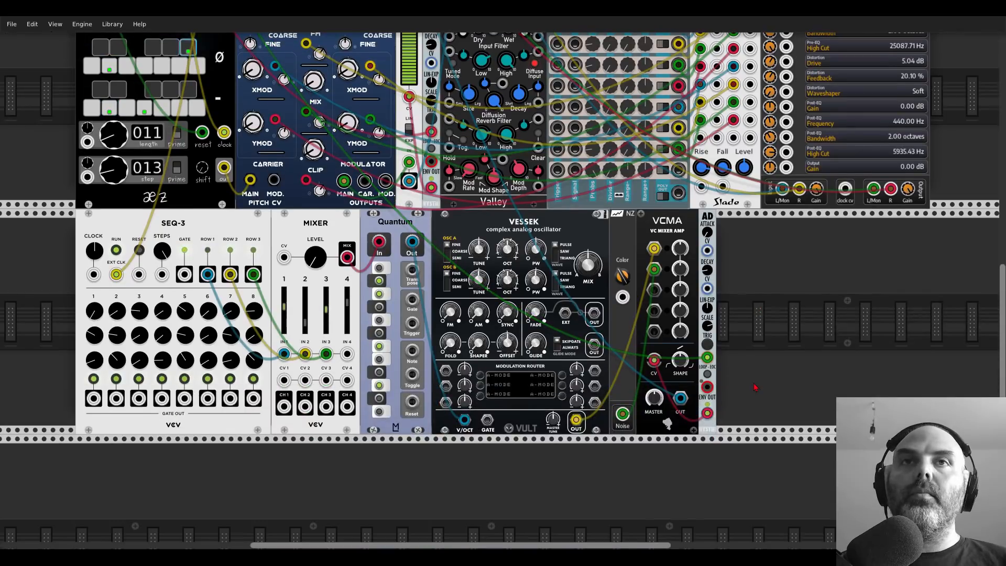
Step: Patch SEQ-3's reset input to Clocked's reset output
{"action": "scroll", "coordinate": [754, 387], "scroll_direction": "up", "scroll_amount": 1}
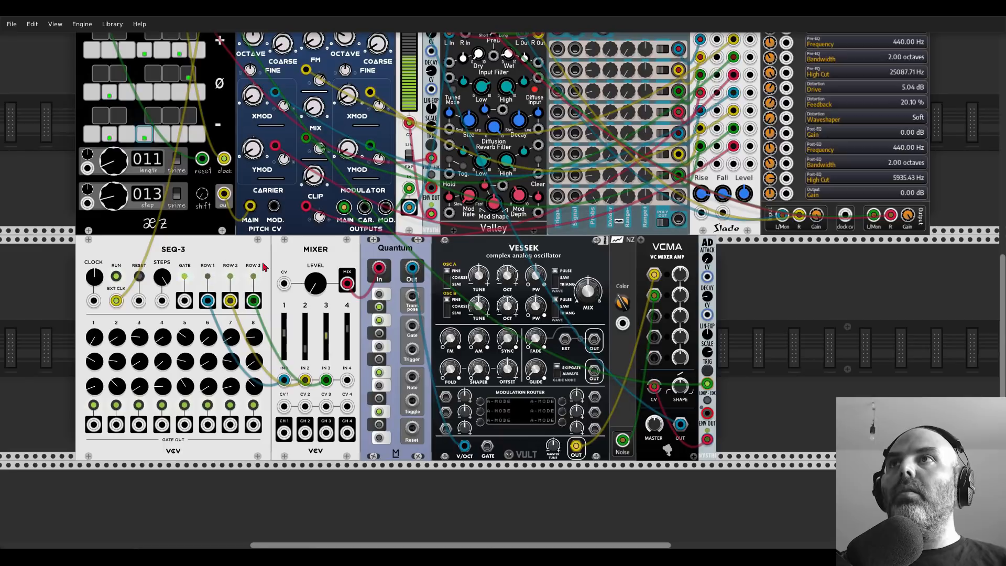
{"action": "left_click_drag", "start_coordinate": [139, 300], "coordinate": [92, 119]}
{"action": "scroll", "coordinate": [700, 263], "scroll_direction": "down", "scroll_amount": 4}
{"action": "scroll", "coordinate": [701, 263], "scroll_direction": "down", "scroll_amount": 2}
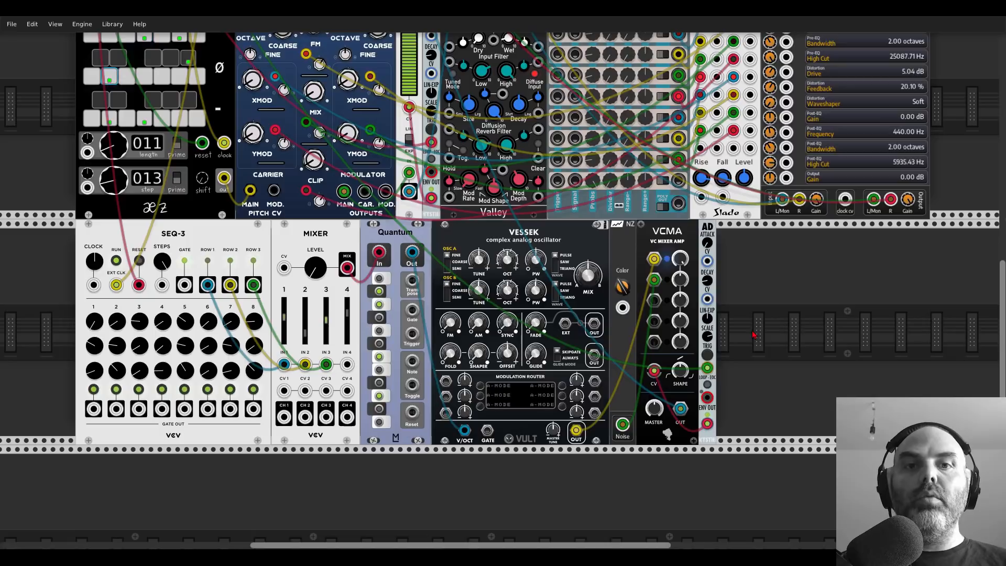
Step: Solo MixMaster channel 3 and adjust the sequencer's VCV Mixer, with the master level at about -8 dB and a tweaked channel 2 fader
{"action": "scroll", "coordinate": [752, 324], "scroll_direction": "up", "scroll_amount": 5}
{"action": "left_click", "coordinate": [354, 208]}
{"action": "scroll", "coordinate": [730, 357], "scroll_direction": "down", "scroll_amount": 5}
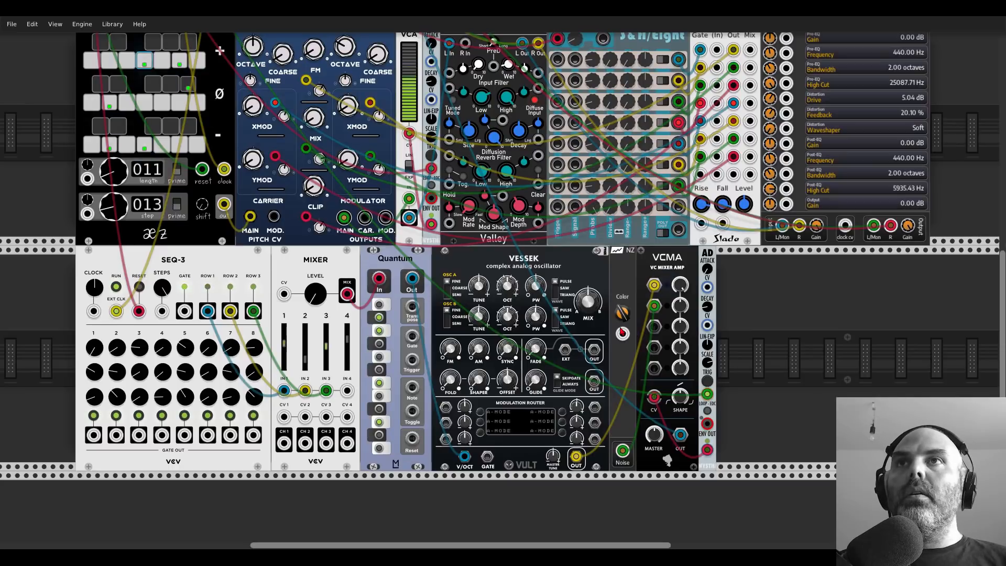
{"action": "left_click_drag", "start_coordinate": [326, 291], "coordinate": [326, 236]}
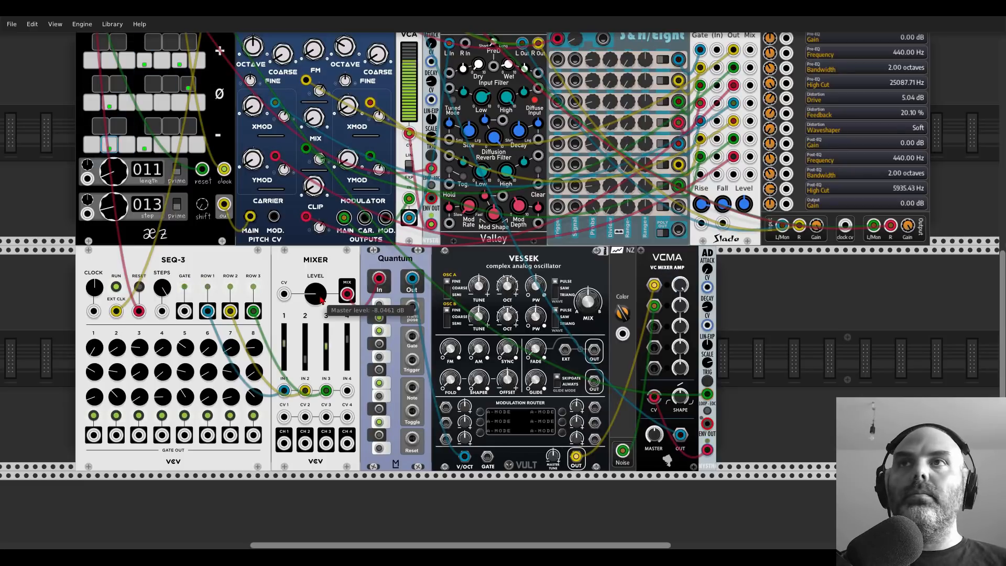
{"action": "left_click_drag", "start_coordinate": [304, 362], "coordinate": [304, 358]}
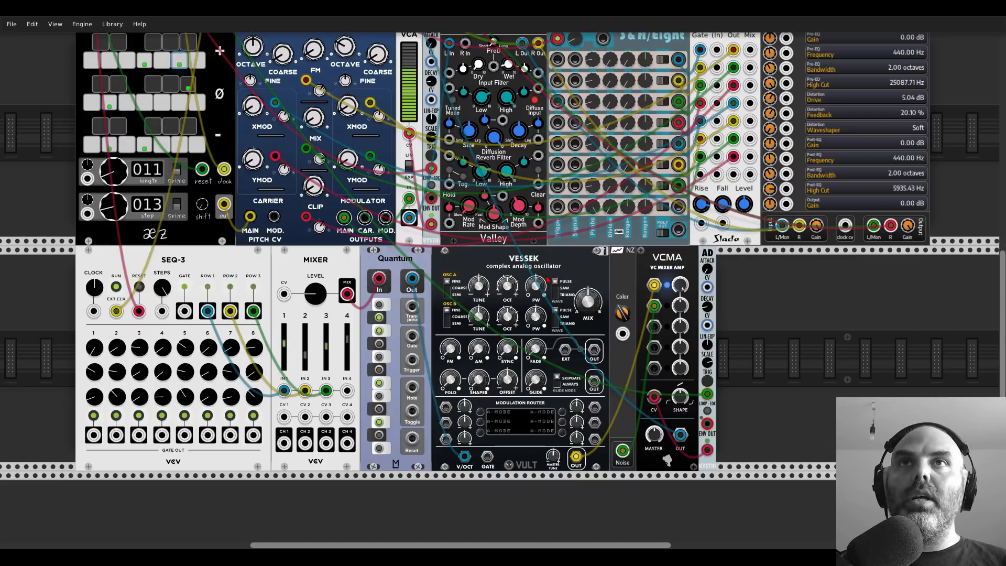
Step: Switch VESSEK's Osc A waveform to triangle and raise the octave of both oscillators
{"action": "scroll", "coordinate": [563, 300], "scroll_direction": "up", "scroll_amount": 3}
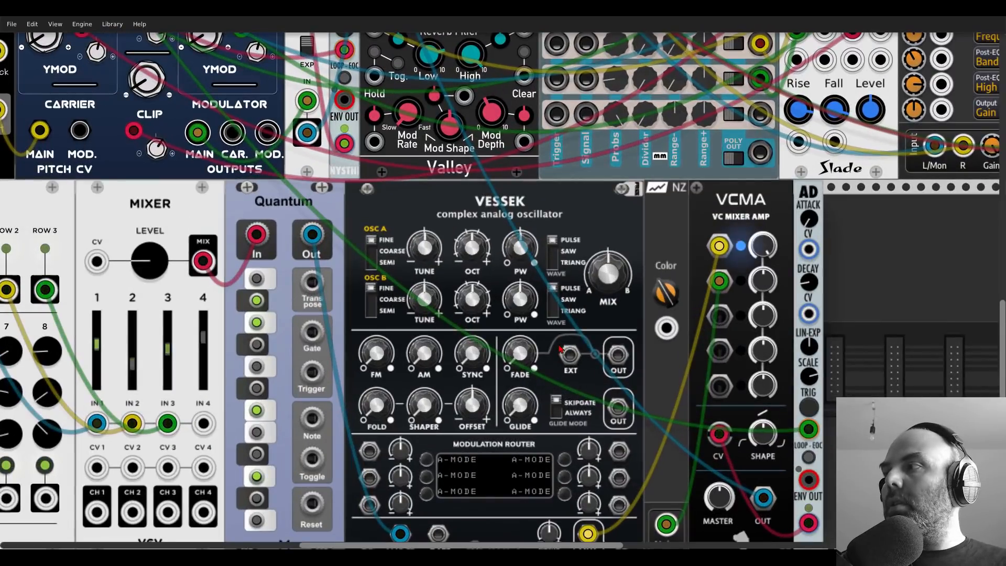
{"action": "scroll", "coordinate": [586, 303], "scroll_direction": "down", "scroll_amount": 1}
{"action": "left_click", "coordinate": [559, 225]}
{"action": "left_click", "coordinate": [559, 225]}
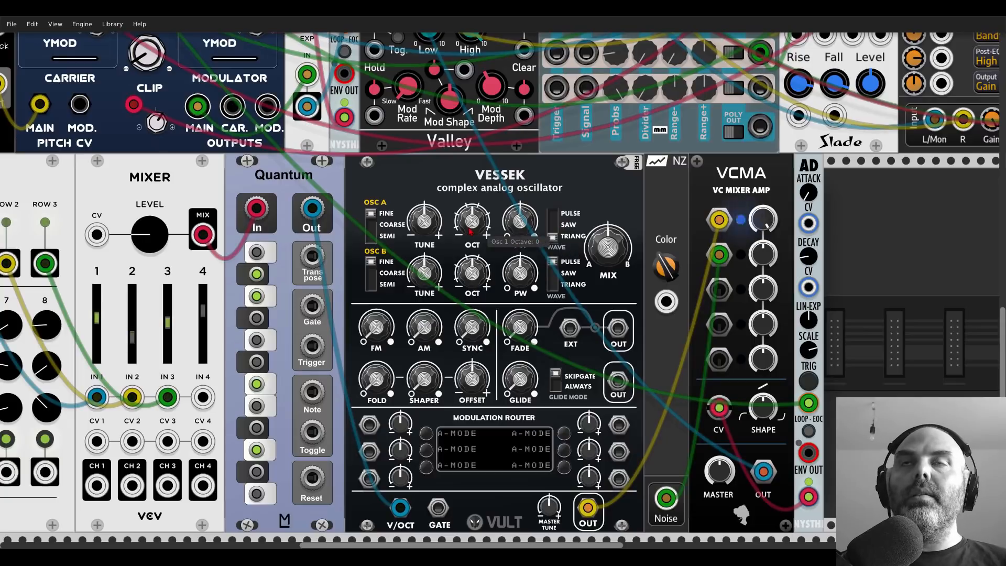
{"action": "left_click_drag", "start_coordinate": [475, 230], "coordinate": [475, 225]}
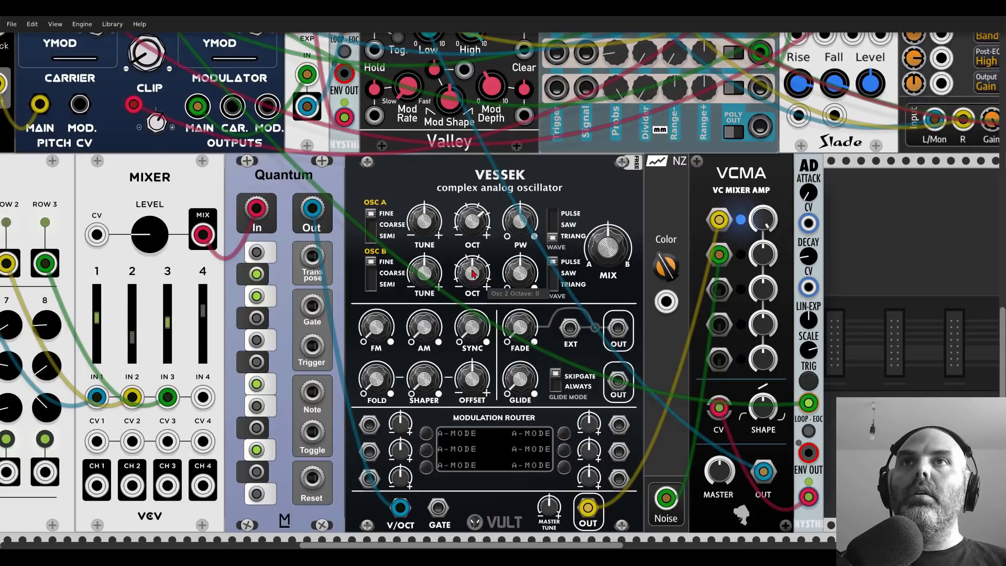
{"action": "left_click_drag", "start_coordinate": [472, 273], "coordinate": [471, 266]}
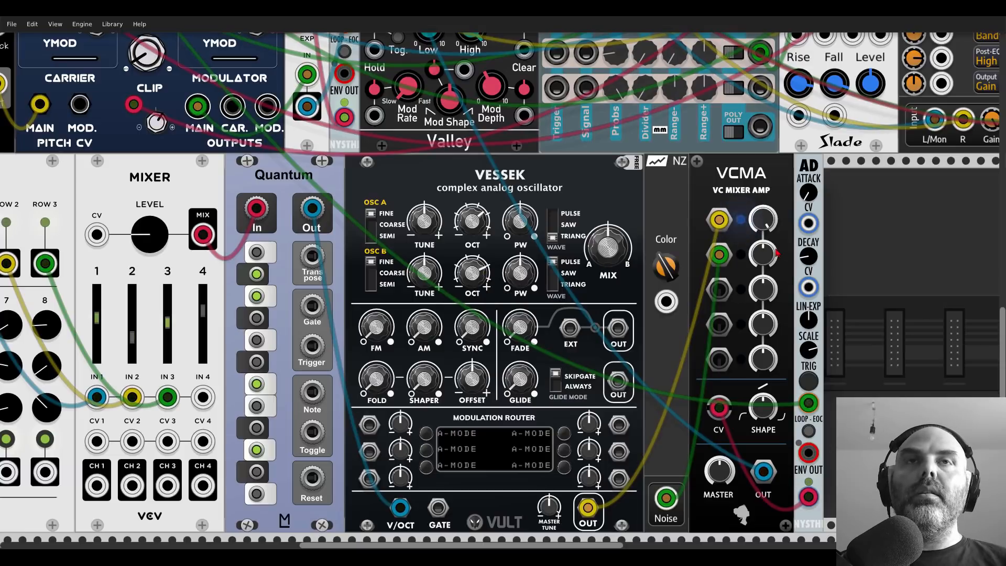
Step: Raise the noise level on VCMA's second channel and shorten the decay of the adjacent AD envelope
{"action": "mouse_move", "coordinate": [776, 253]}
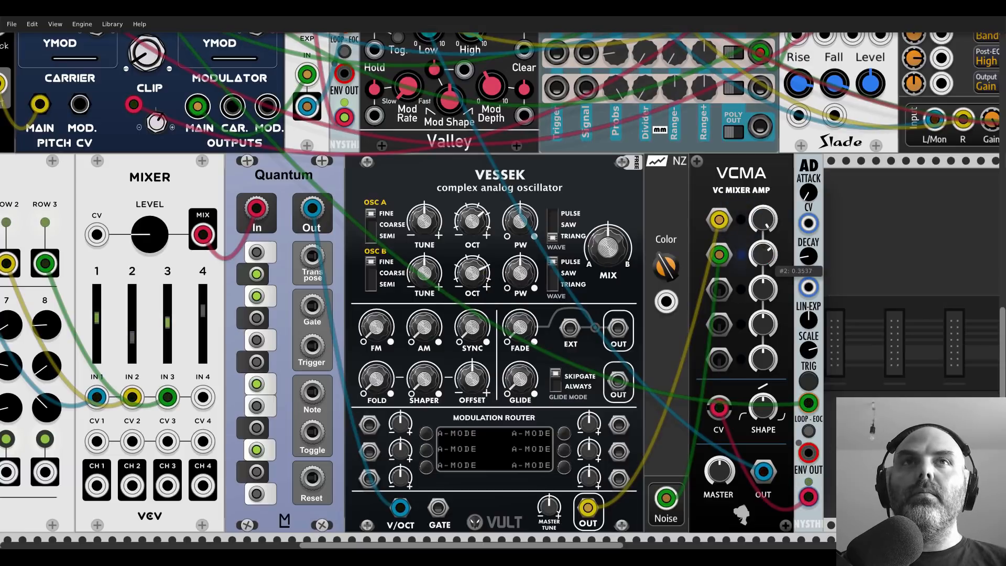
{"action": "mouse_move", "coordinate": [808, 257]}
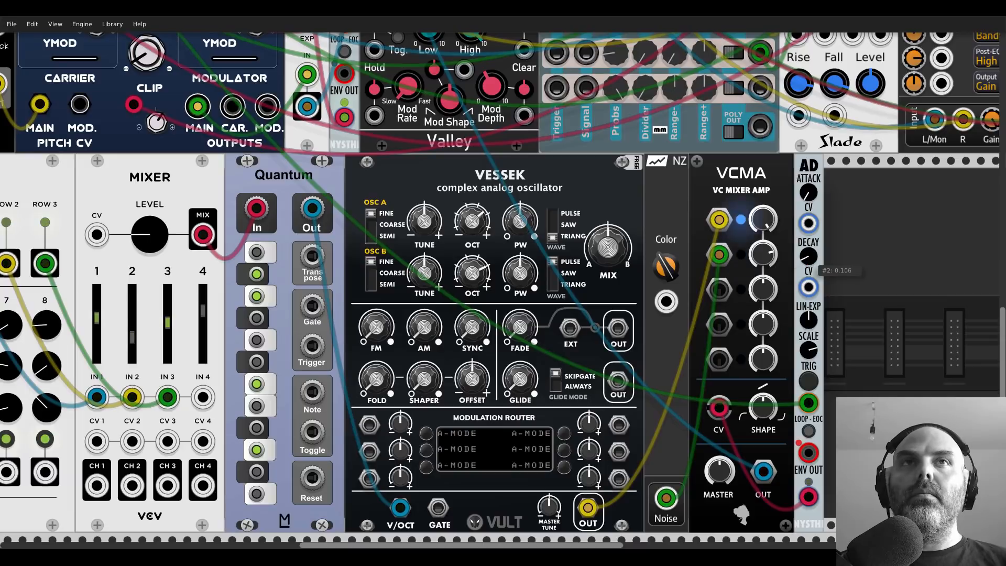
{"action": "left_click_drag", "start_coordinate": [808, 256], "coordinate": [808, 267]}
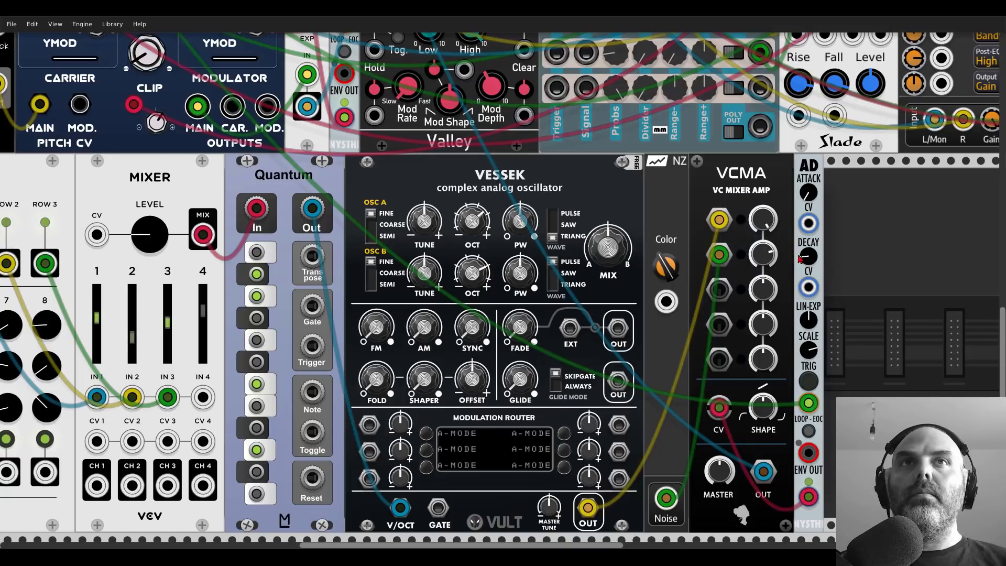
{"action": "left_click_drag", "start_coordinate": [810, 257], "coordinate": [810, 272]}
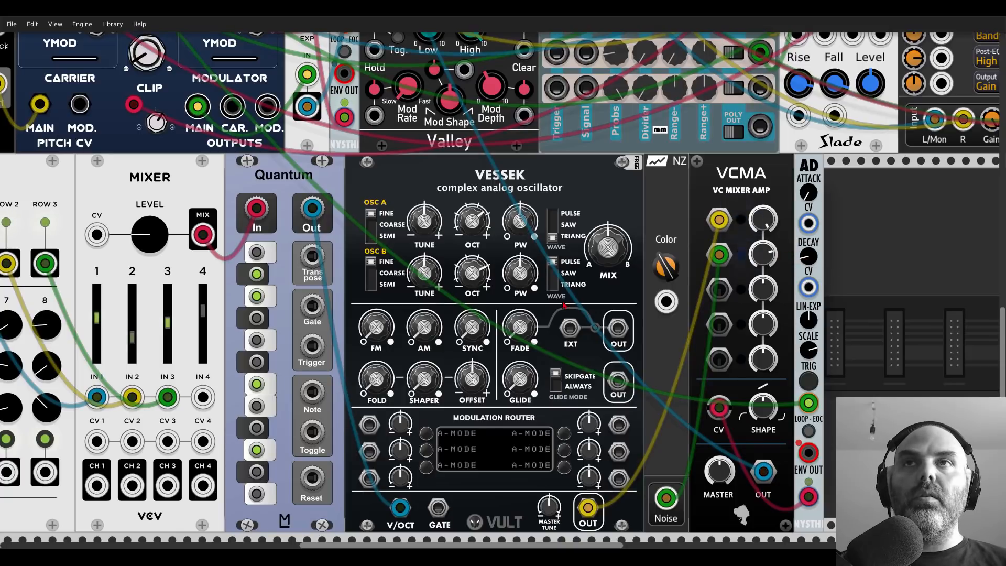
Step: Adjust the Fold and FM amounts on VESSEK
{"action": "left_click_drag", "start_coordinate": [380, 382], "coordinate": [380, 361]}
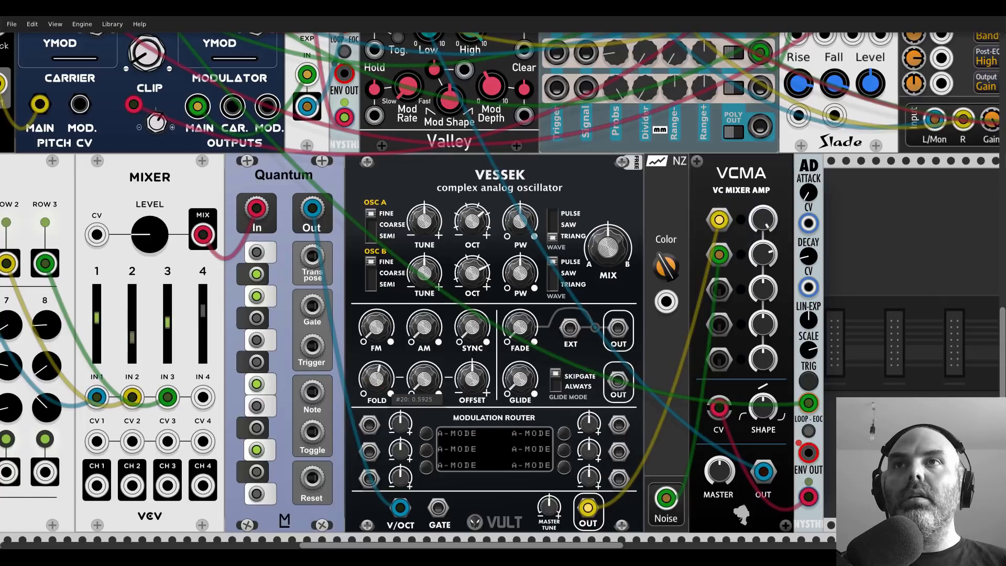
{"action": "left_click_drag", "start_coordinate": [376, 326], "coordinate": [430, 417]}
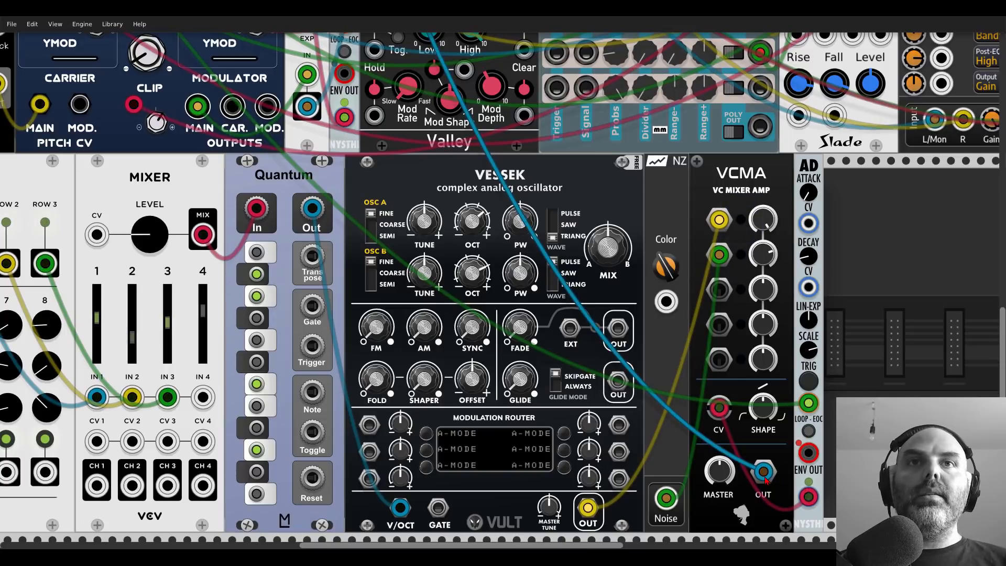
Step: Add a Vult Tangents filter directly right of the AD envelope and reroute VCMA's output into its LP input
{"action": "left_click_drag", "start_coordinate": [763, 471], "coordinate": [278, 289]}
{"action": "right_click", "coordinate": [379, 269]}
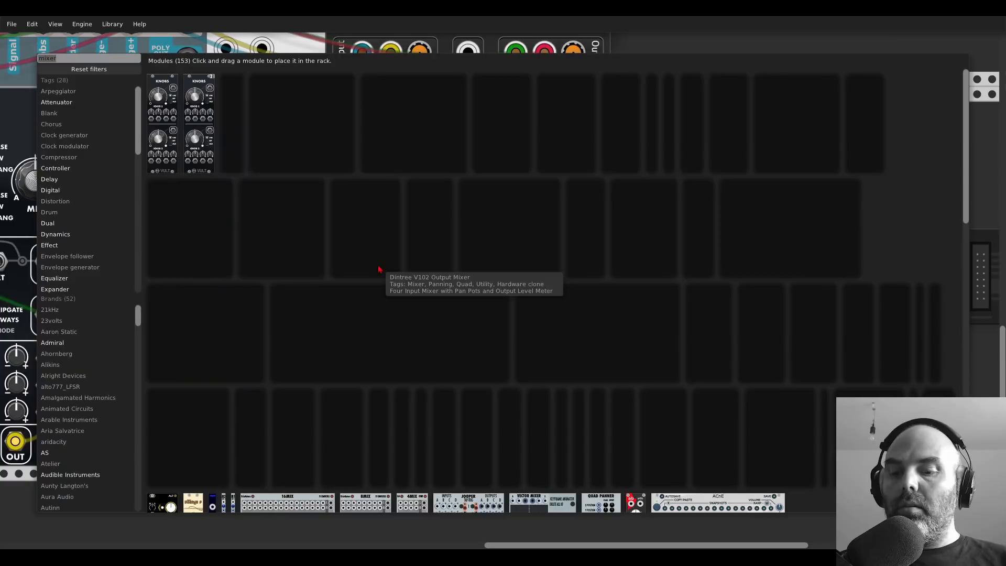
{"action": "type", "text": "tange"}
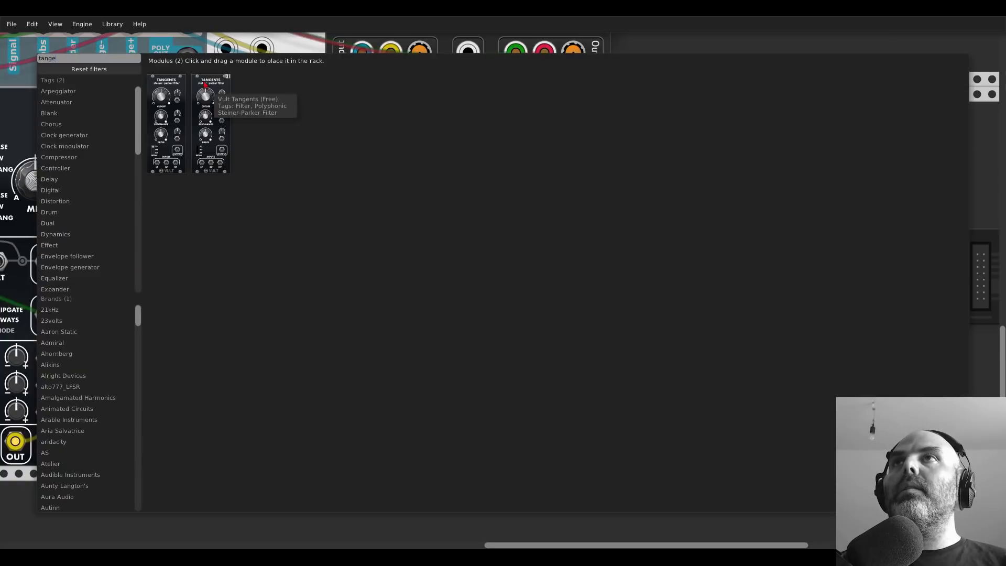
{"action": "left_click_drag", "start_coordinate": [206, 84], "coordinate": [282, 179]}
{"action": "left_click_drag", "start_coordinate": [191, 404], "coordinate": [289, 427]}
Step: Add the Alright Devices Chronoblob2 delay directly right of Tangents and switch it to the third delay mode
{"action": "right_click", "coordinate": [511, 364]}
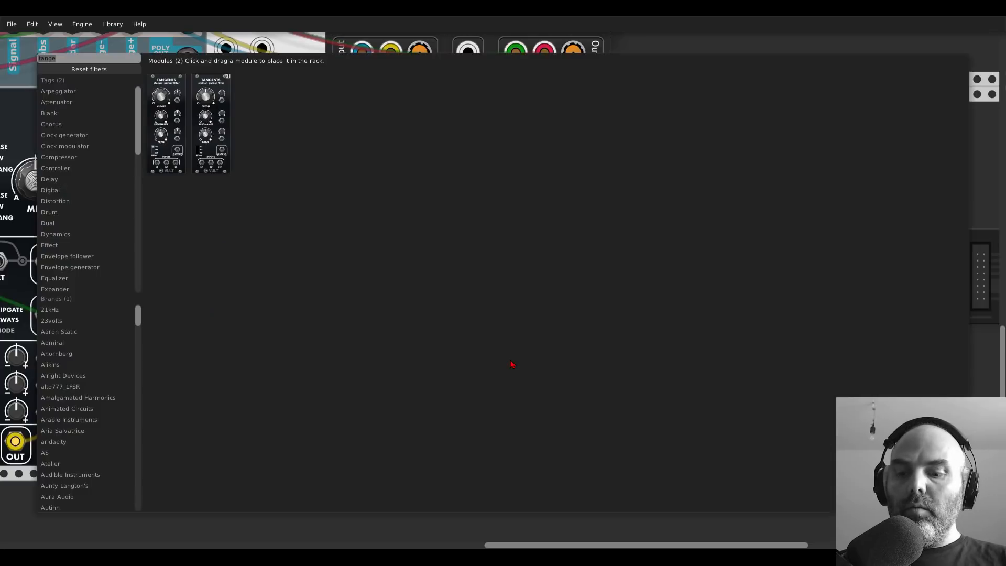
{"action": "type", "text": "blob"}
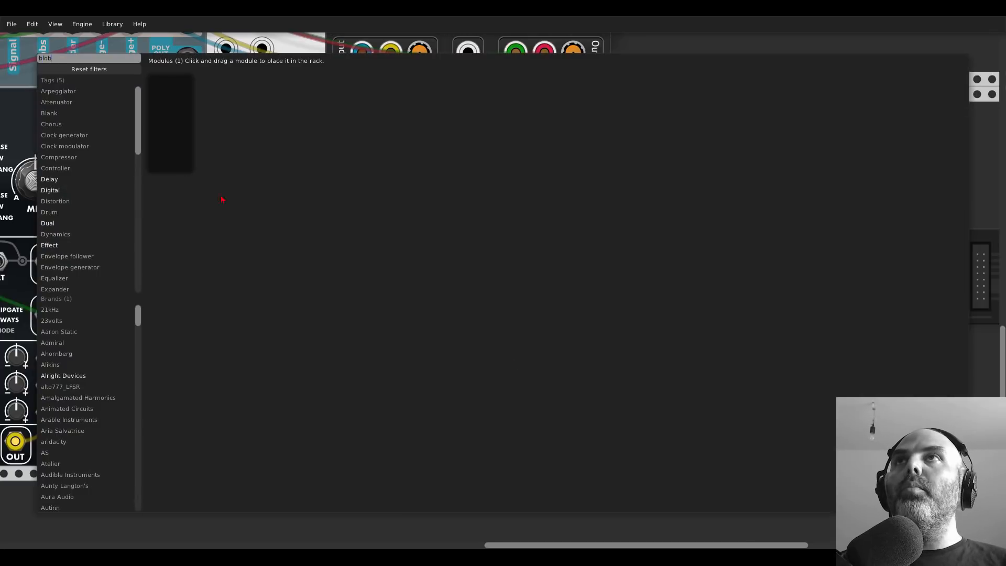
{"action": "left_click", "coordinate": [178, 96]}
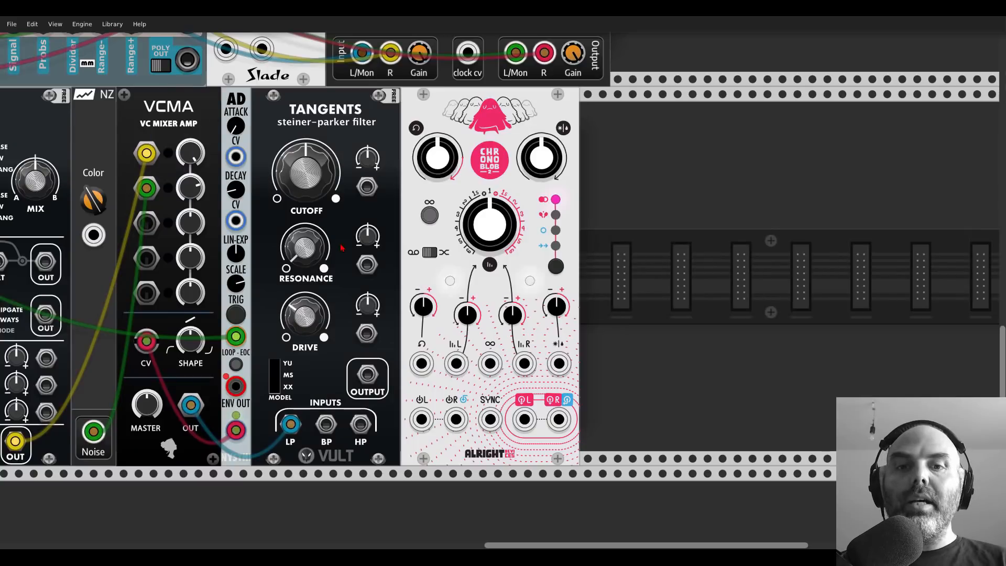
{"action": "scroll", "coordinate": [341, 248], "scroll_direction": "down", "scroll_amount": 5}
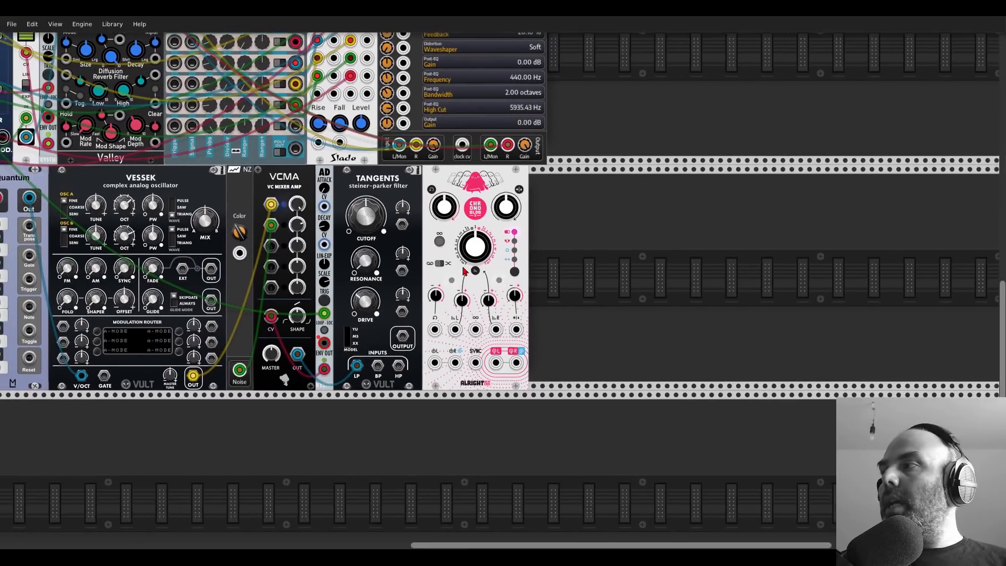
{"action": "left_click_drag", "start_coordinate": [463, 271], "coordinate": [627, 289]}
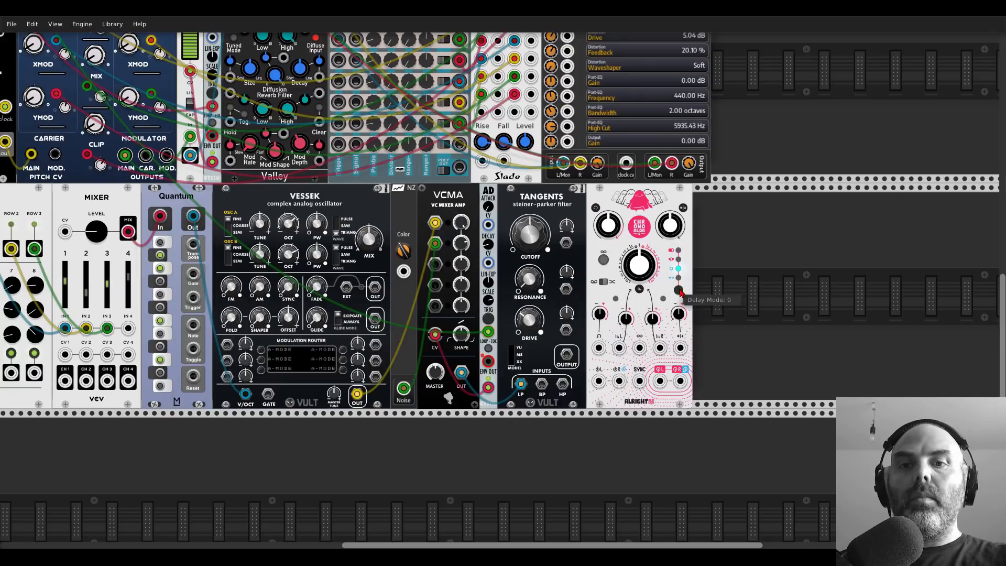
Step: Patch Chronoblob2's sync input to Clocked's master CLK output and set the delay time to about 747 ms
{"action": "left_click_drag", "start_coordinate": [639, 380], "coordinate": [245, 124]}
{"action": "scroll", "coordinate": [244, 123], "scroll_direction": "down", "scroll_amount": 9}
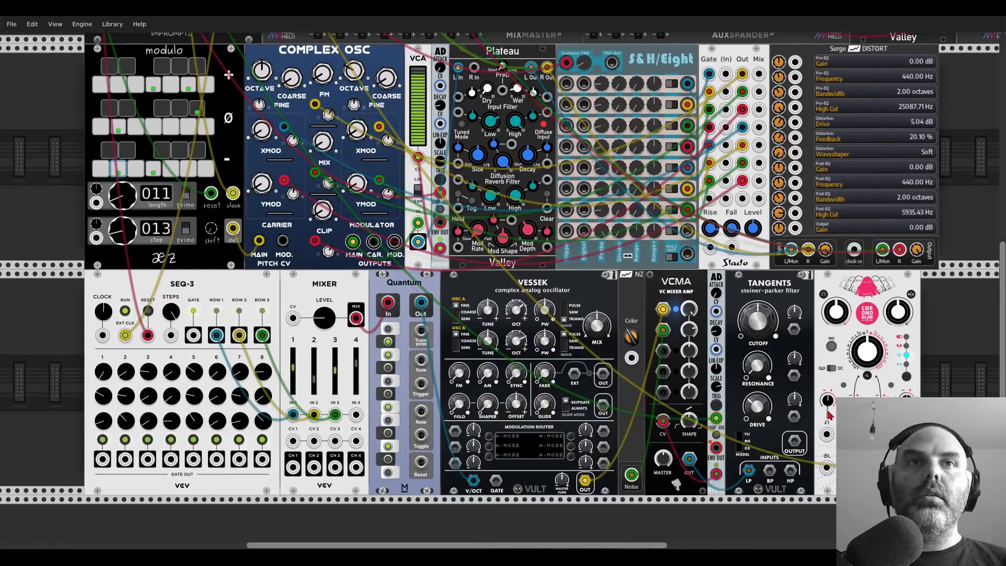
{"action": "scroll", "coordinate": [244, 123], "scroll_direction": "right", "scroll_amount": 1}
{"action": "left_click_drag", "start_coordinate": [919, 404], "coordinate": [803, 392]}
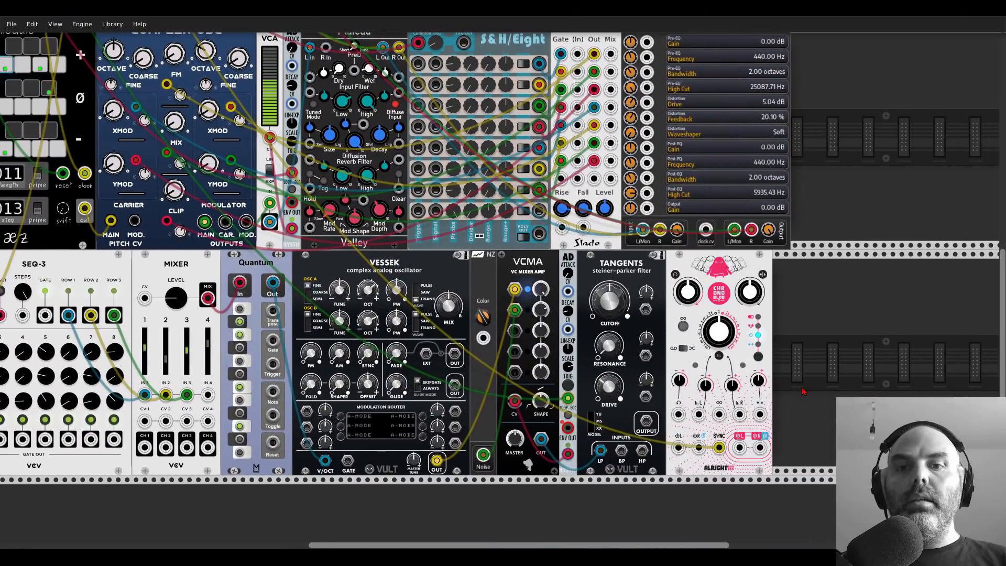
{"action": "left_click_drag", "start_coordinate": [727, 339], "coordinate": [726, 340]}
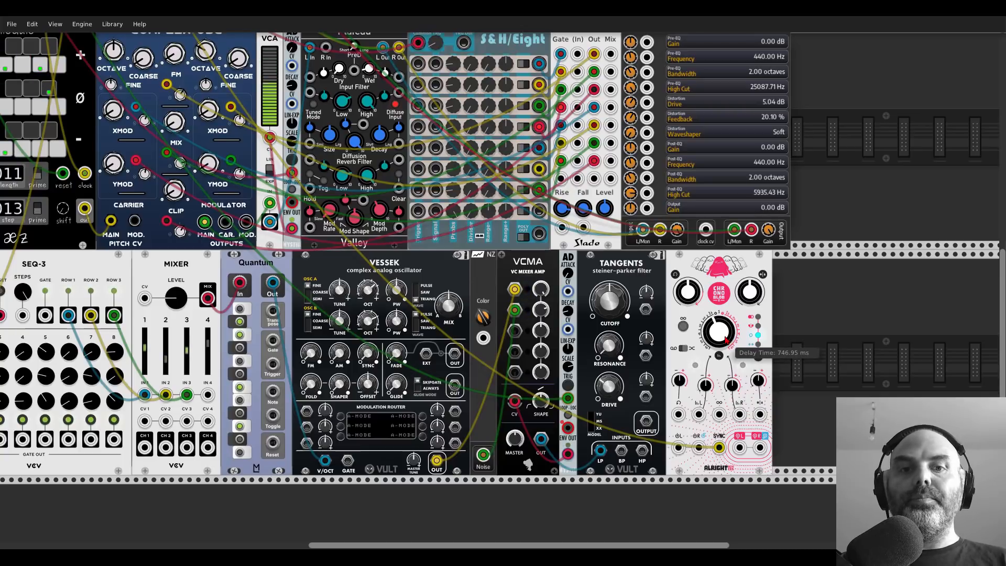
Step: Patch Tangents' output into Chronoblob2's left input and connect Chronoblob2's left output to MixMaster's channel 3 input
{"action": "left_click_drag", "start_coordinate": [646, 420], "coordinate": [678, 446]}
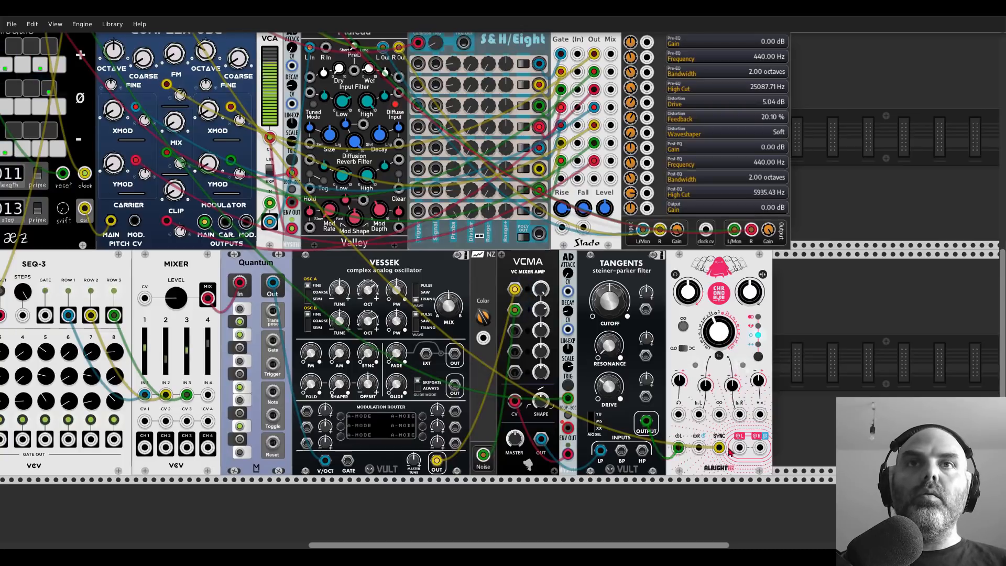
{"action": "scroll", "coordinate": [240, 93], "scroll_direction": "up", "scroll_amount": 5}
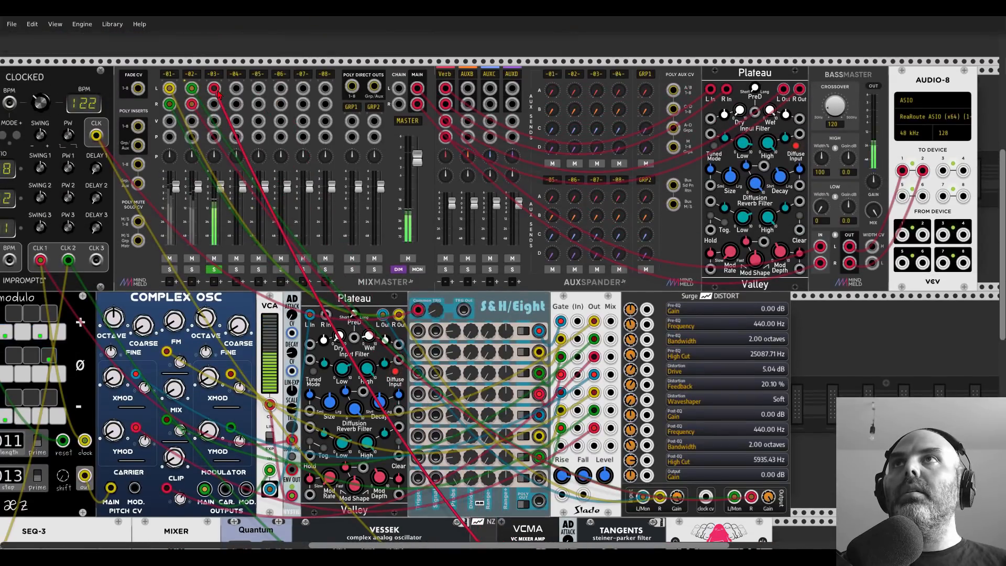
{"action": "scroll", "coordinate": [753, 507], "scroll_direction": "down", "scroll_amount": 5}
{"action": "left_click_drag", "start_coordinate": [753, 507], "coordinate": [760, 518]}
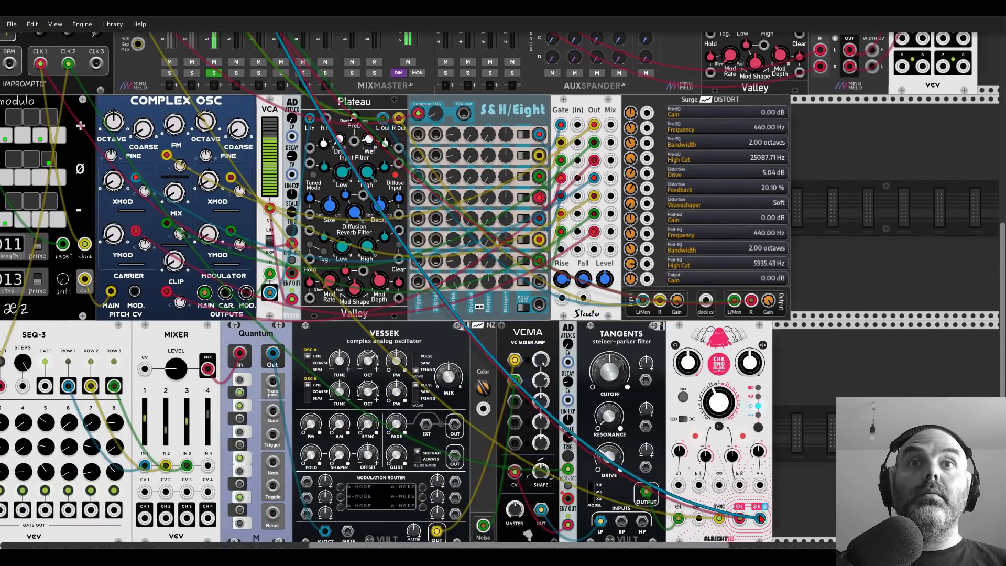
{"action": "scroll", "coordinate": [697, 435], "scroll_direction": "down", "scroll_amount": 1}
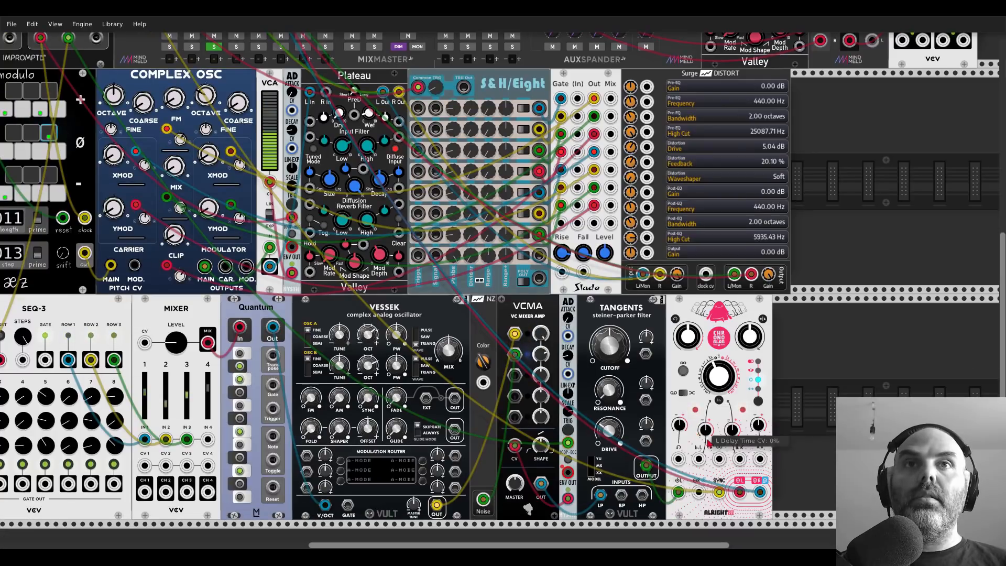
Step: Balance the voice: Tangents cutoff about 0.32, VCMA channel 2 about 0.53, and a lower Chronoblob2 dry/wet mix
{"action": "left_click_drag", "start_coordinate": [609, 365], "coordinate": [608, 358]}
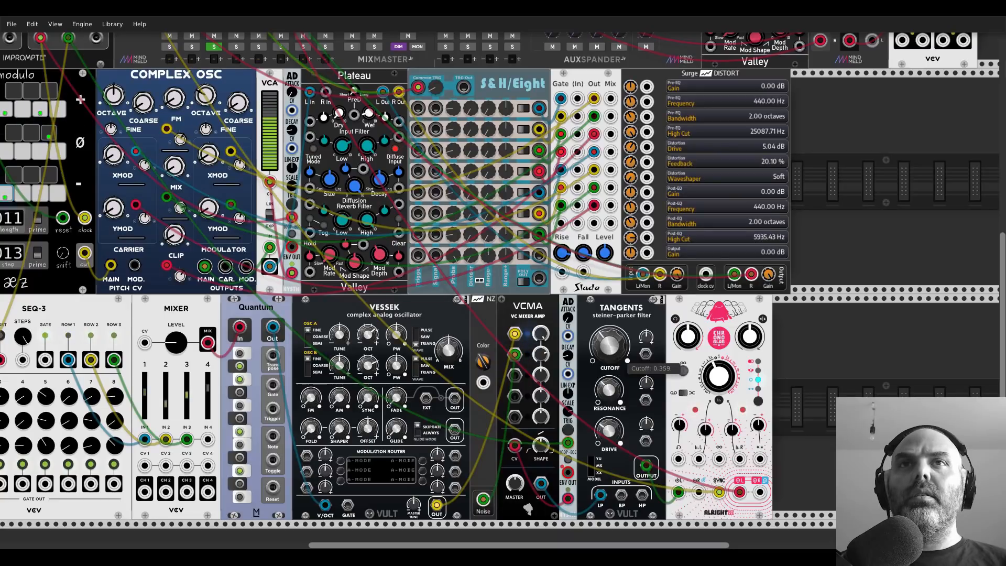
{"action": "left_click_drag", "start_coordinate": [749, 336], "coordinate": [749, 348]}
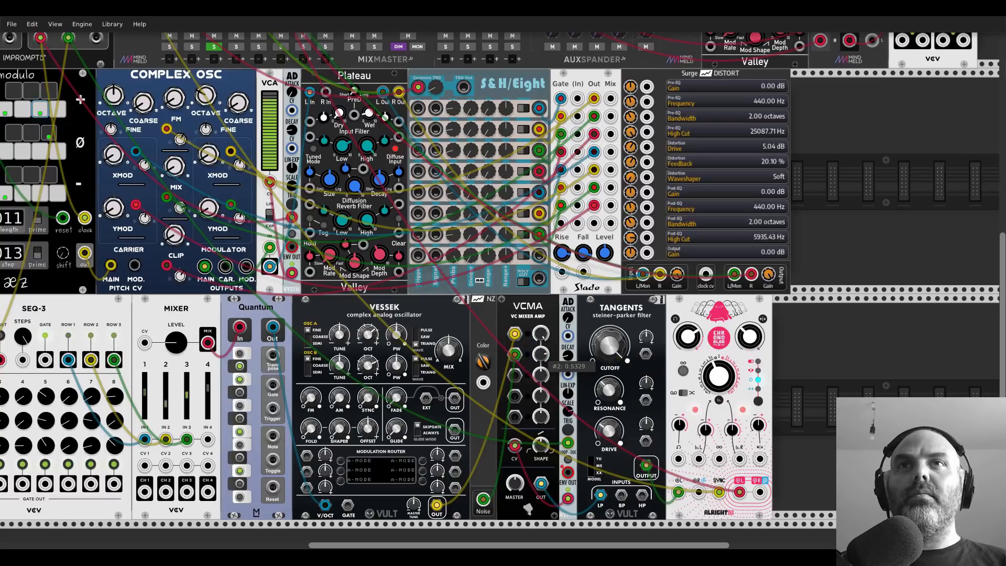
{"action": "left_click_drag", "start_coordinate": [609, 346], "coordinate": [609, 370]}
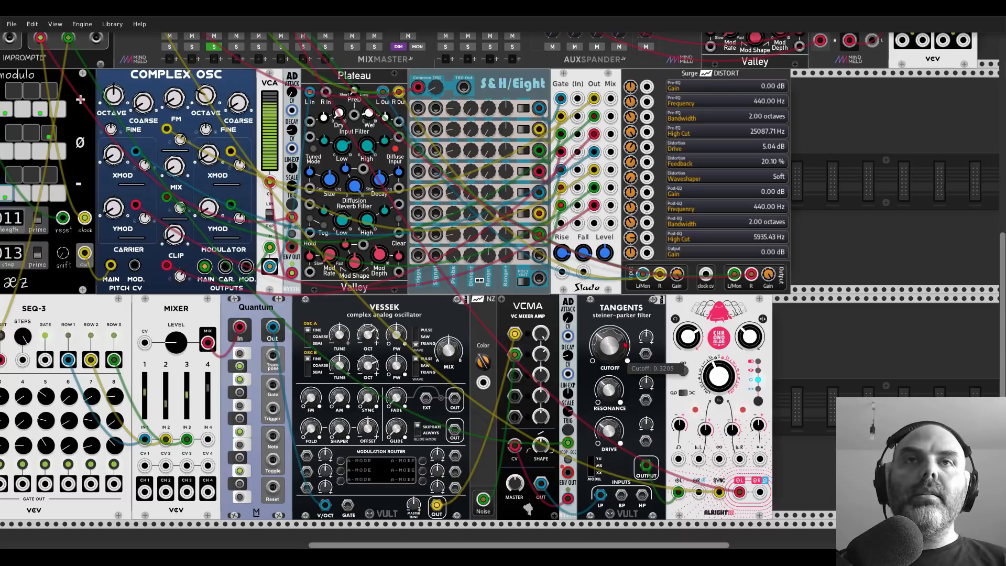
Step: Insert a VCV VCA between Tangents and Chronoblob2 and route Tangents' output through it into the delay's left input
{"action": "scroll", "coordinate": [818, 344], "scroll_direction": "down", "scroll_amount": 3}
{"action": "scroll", "coordinate": [818, 344], "scroll_direction": "right", "scroll_amount": 2}
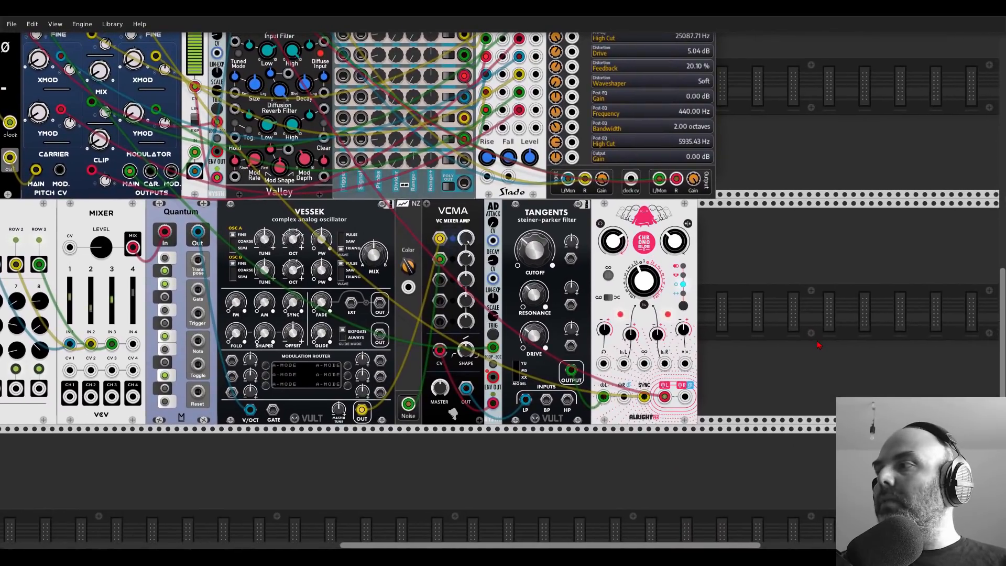
{"action": "scroll", "coordinate": [605, 338], "scroll_direction": "up", "scroll_amount": 3}
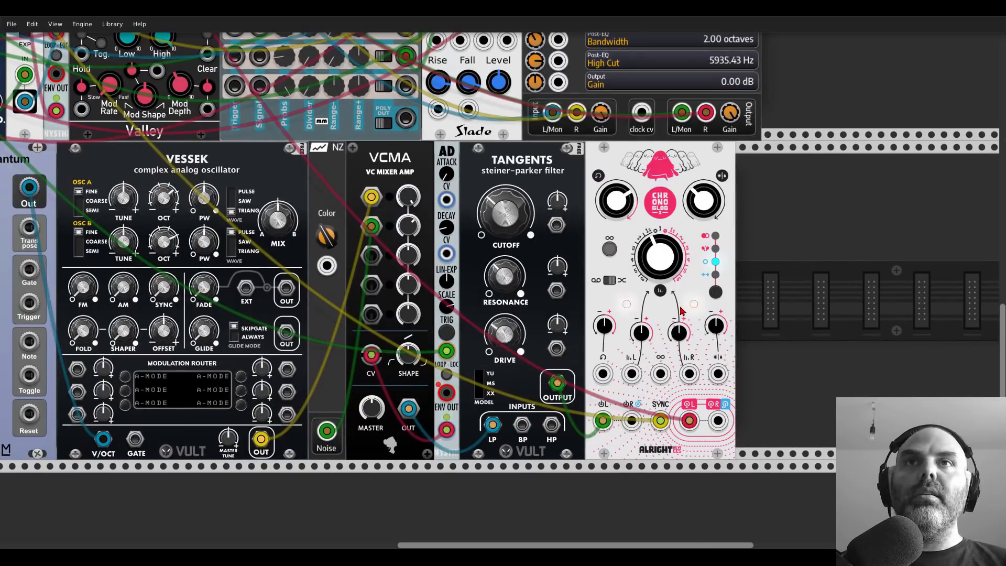
{"action": "left_click_drag", "start_coordinate": [609, 165], "coordinate": [685, 166]}
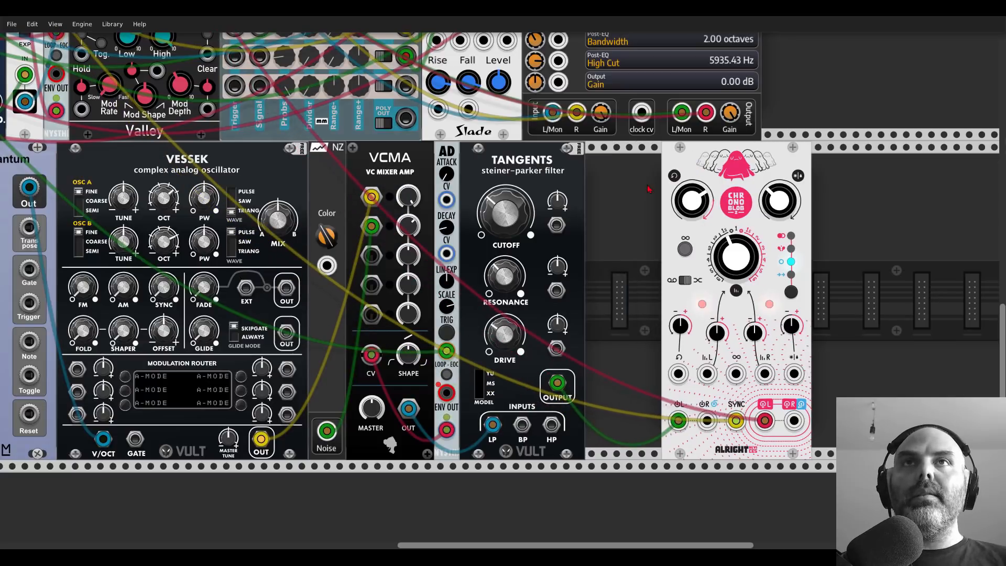
{"action": "right_click", "coordinate": [648, 189]}
{"action": "type", "text": "vca"}
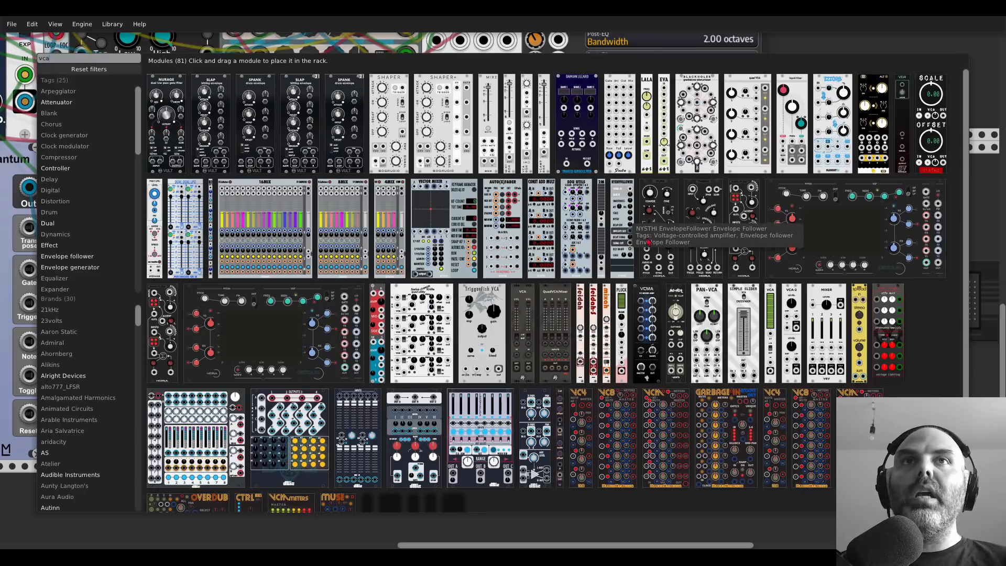
{"action": "left_click_drag", "start_coordinate": [770, 299], "coordinate": [603, 269]}
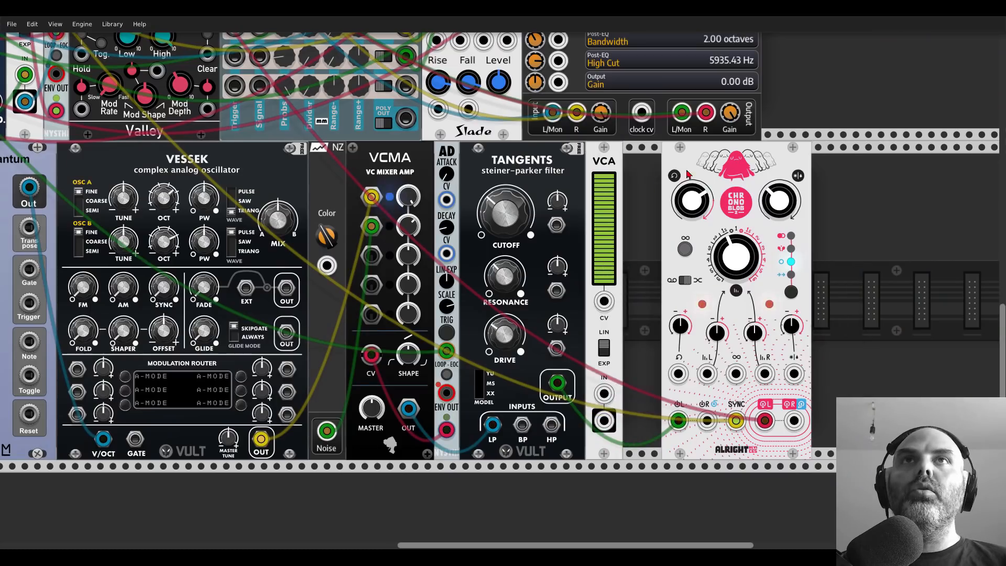
{"action": "left_click_drag", "start_coordinate": [688, 173], "coordinate": [659, 171]}
{"action": "mouse_move", "coordinate": [640, 420]}
{"action": "left_mouse_down"}
{"action": "mouse_move", "coordinate": [603, 393]}
{"action": "mouse_move", "coordinate": [640, 420]}
{"action": "left_mouse_up"}
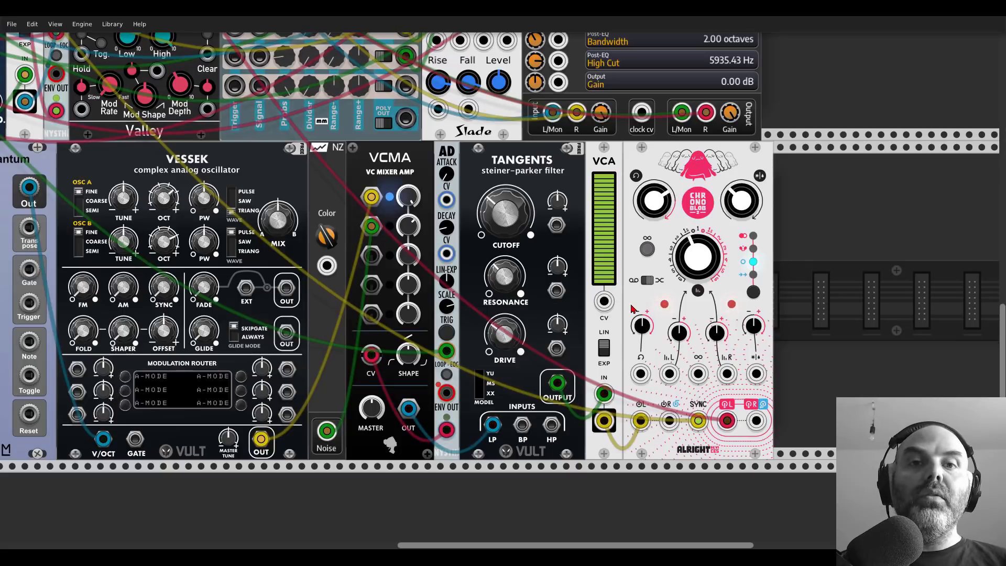
Step: Lower the new VCA's level to about 34% and raise the Drive on Tangents
{"action": "left_click_drag", "start_coordinate": [616, 251], "coordinate": [616, 281]}
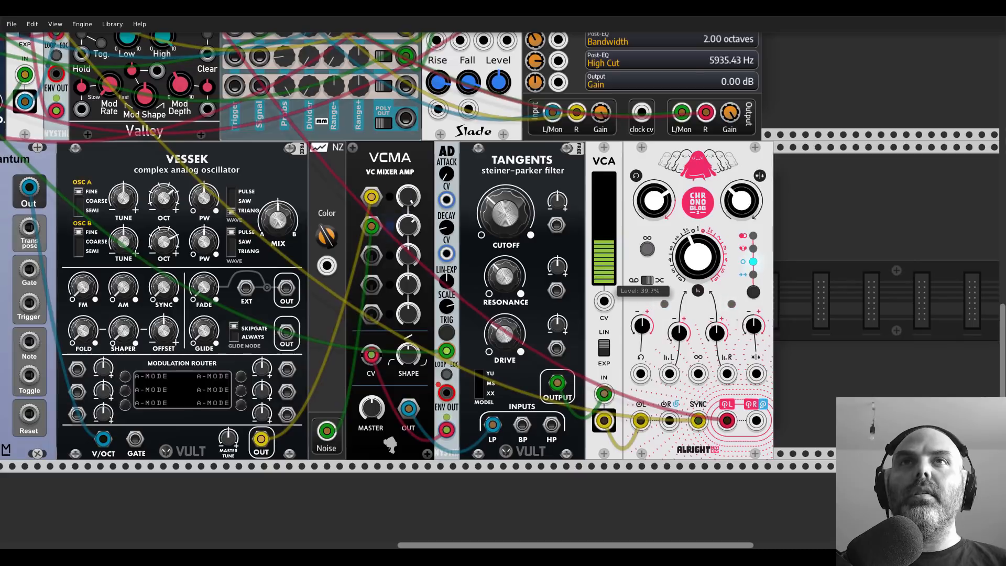
{"action": "left_click_drag", "start_coordinate": [601, 247], "coordinate": [601, 244]}
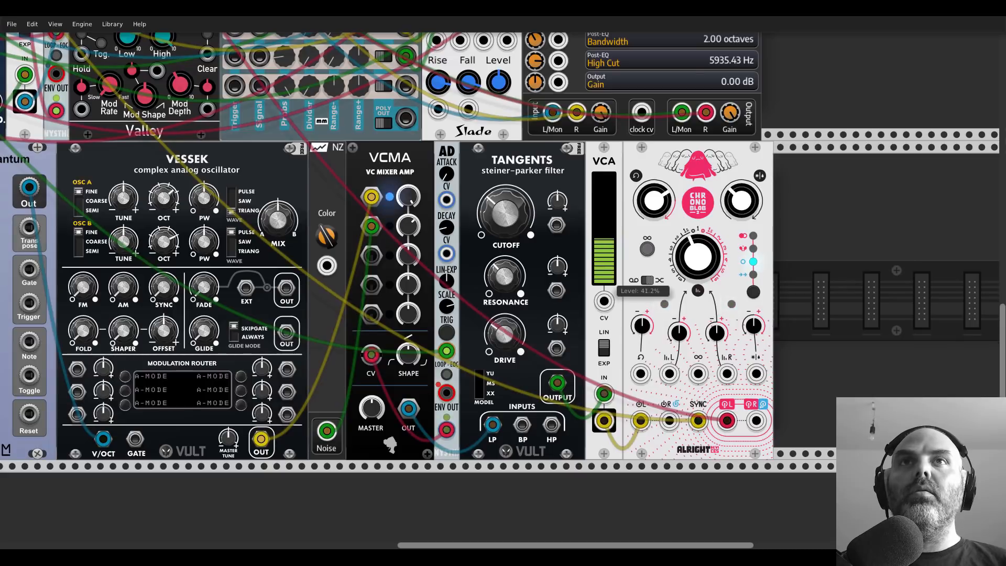
{"action": "left_click_drag", "start_coordinate": [505, 334], "coordinate": [505, 314]}
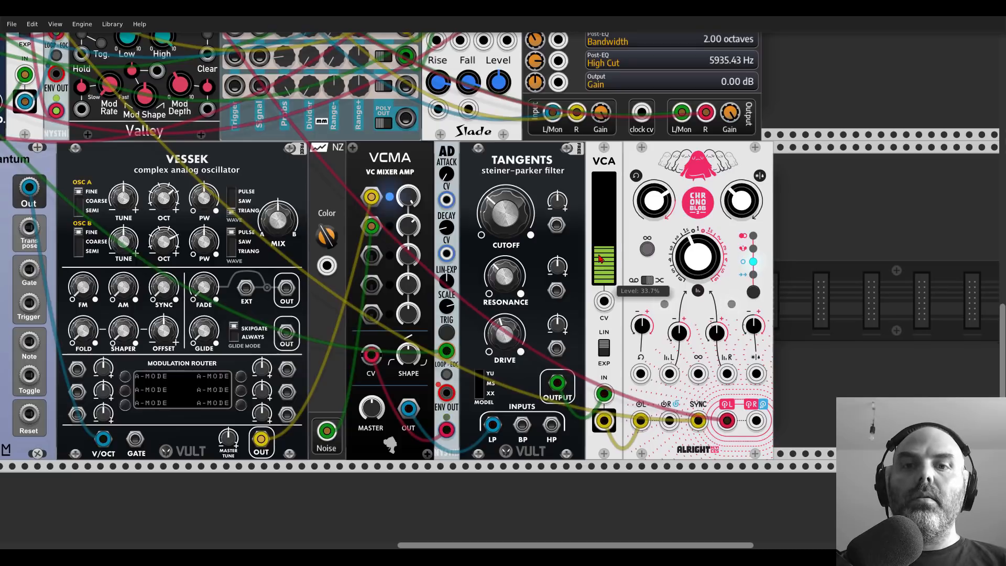
Step: Turn off solo on MixMaster channel 3
{"action": "scroll", "coordinate": [601, 258], "scroll_direction": "down", "scroll_amount": 3}
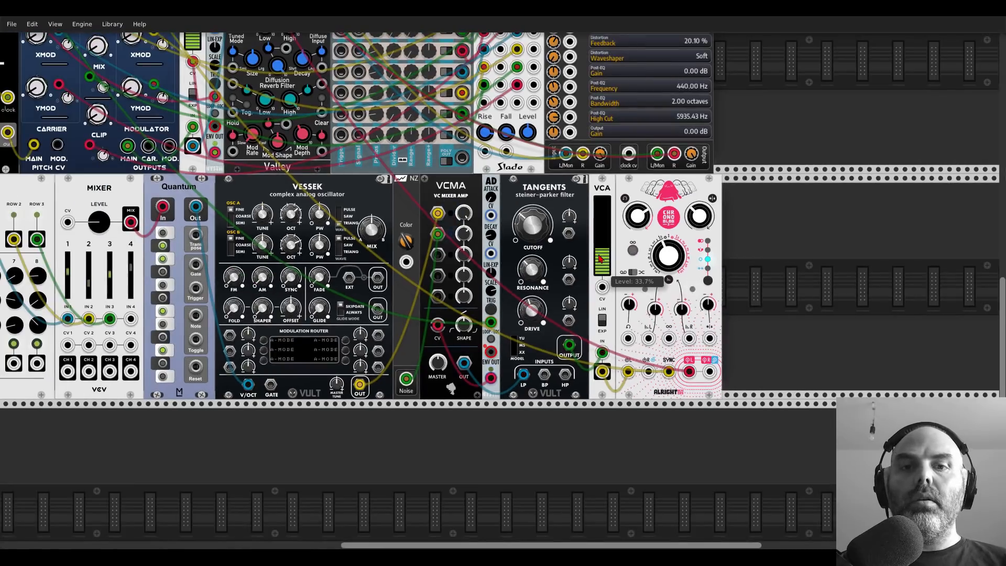
{"action": "scroll", "coordinate": [601, 259], "scroll_direction": "down", "scroll_amount": 2}
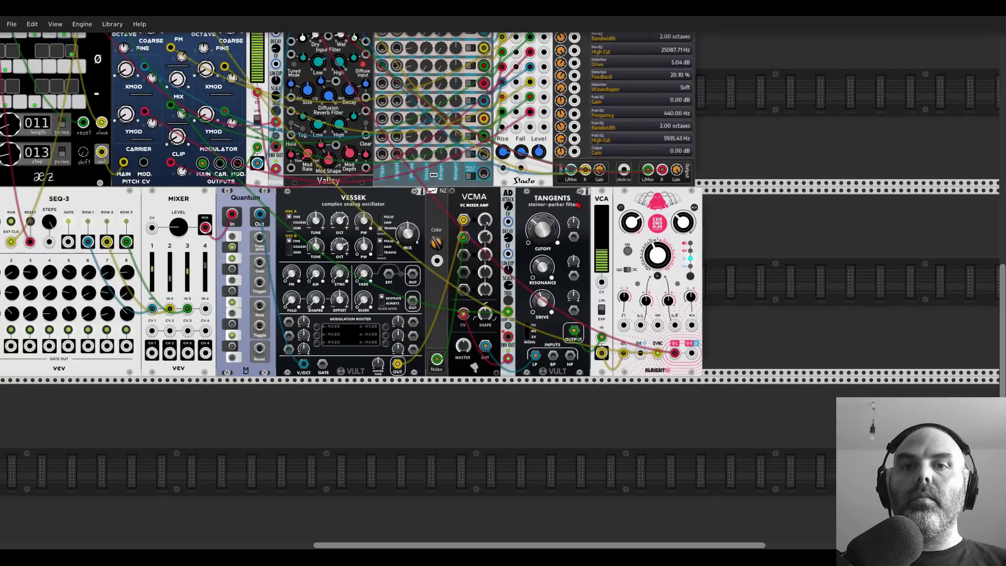
{"action": "scroll", "coordinate": [611, 214], "scroll_direction": "down", "scroll_amount": 4}
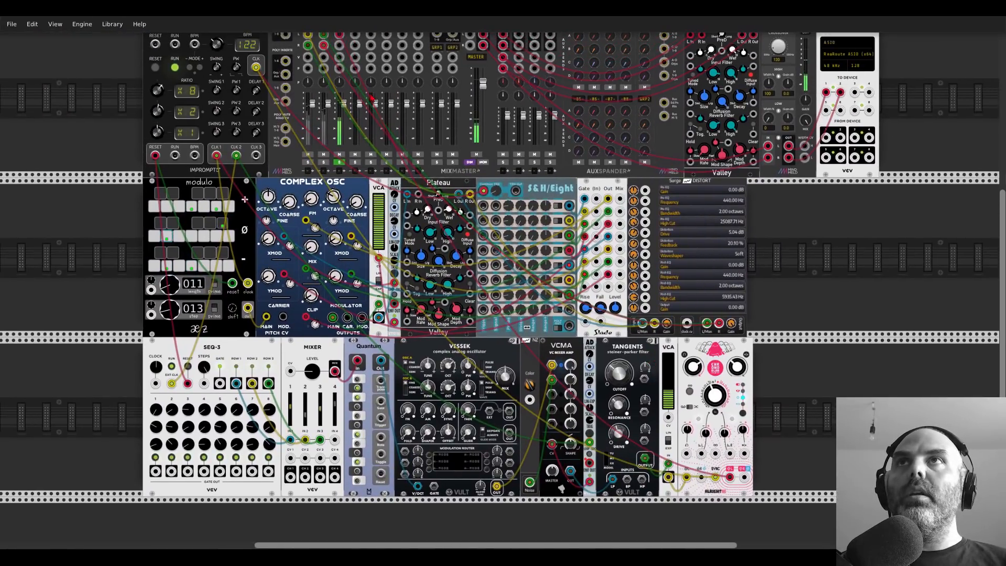
{"action": "scroll", "coordinate": [340, 78], "scroll_direction": "up", "scroll_amount": 2}
{"action": "right_click", "coordinate": [339, 77]}
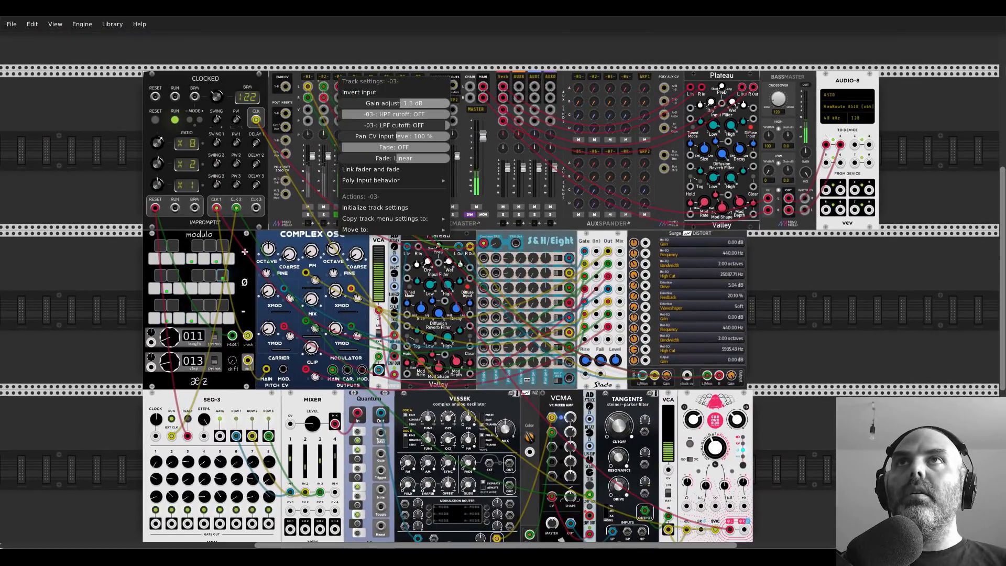
{"action": "left_click", "coordinate": [338, 214]}
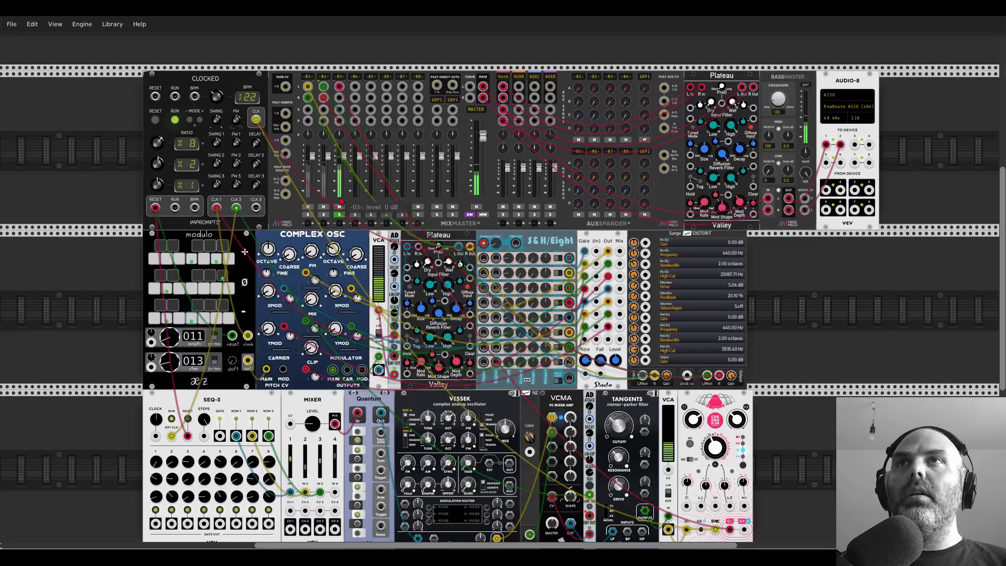
{"action": "scroll", "coordinate": [831, 373], "scroll_direction": "down", "scroll_amount": 2}
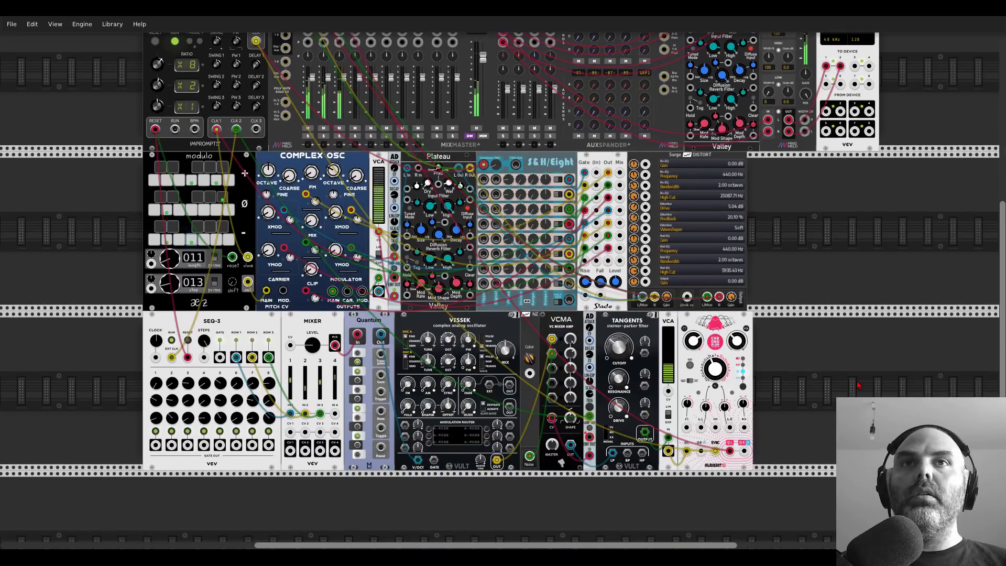
Step: Fine-tune Tangents' cutoff and resonance, and set VCMA's channel 2 level to about 0.42
{"action": "left_click_drag", "start_coordinate": [624, 377], "coordinate": [623, 365]}
{"action": "left_click_drag", "start_coordinate": [618, 404], "coordinate": [618, 401]}
{"action": "mouse_move", "coordinate": [618, 373]}
{"action": "left_mouse_down"}
{"action": "mouse_move", "coordinate": [570, 373]}
{"action": "mouse_move", "coordinate": [619, 377]}
{"action": "left_mouse_up"}
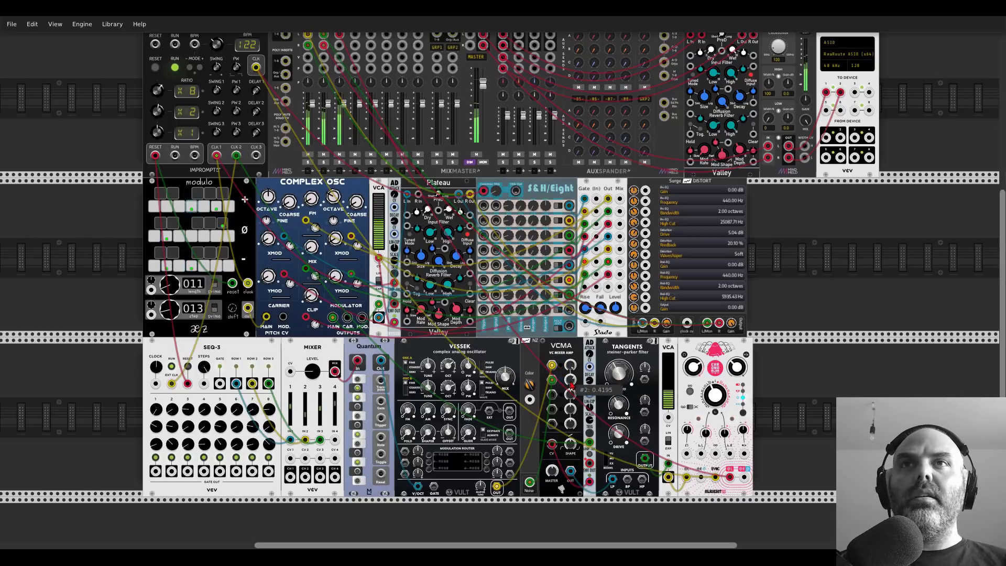
Step: Check the track settings of MixMaster channels 2 and 1, and raise the Verb send for channel 3 on AuxSpander
{"action": "scroll", "coordinate": [352, 168], "scroll_direction": "up", "scroll_amount": 3}
{"action": "right_click", "coordinate": [323, 103]}
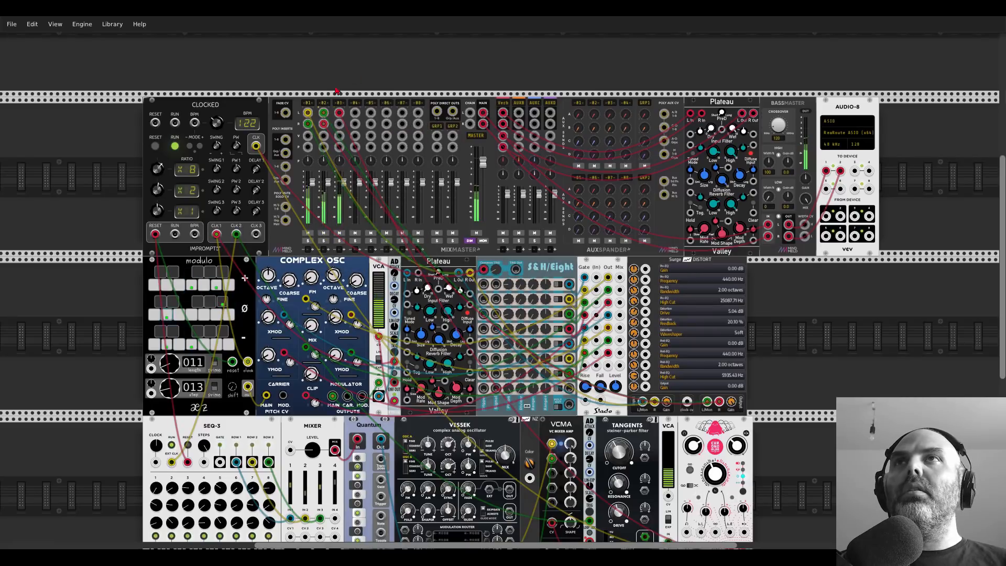
{"action": "left_click", "coordinate": [312, 105]}
{"action": "right_click", "coordinate": [310, 105]}
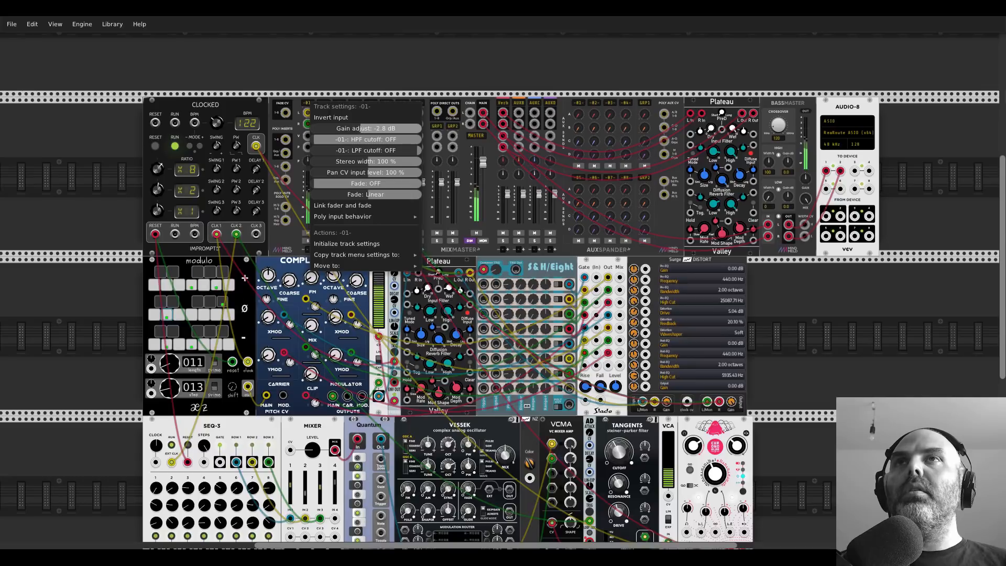
{"action": "left_click", "coordinate": [379, 74]}
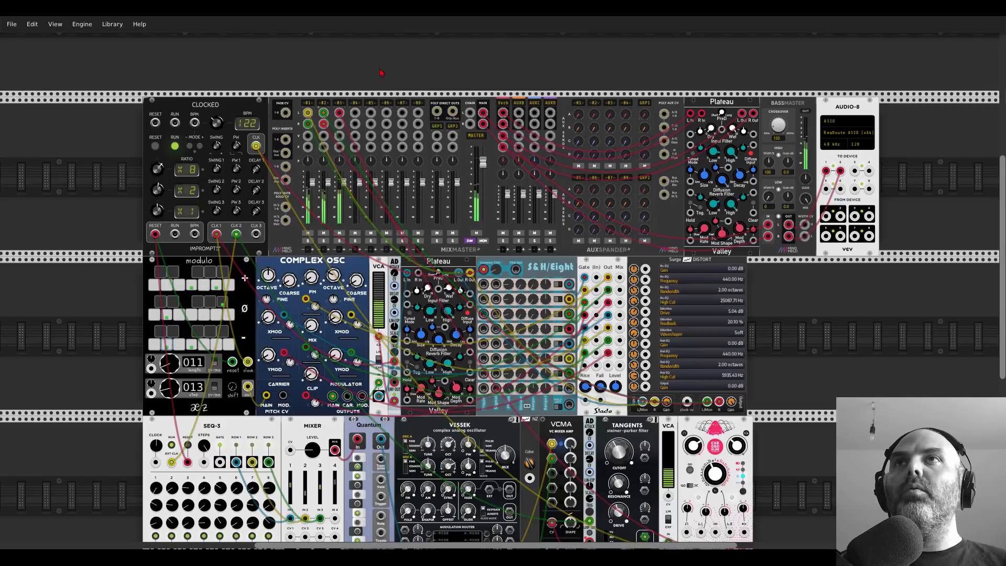
{"action": "scroll", "coordinate": [778, 359], "scroll_direction": "down", "scroll_amount": 2}
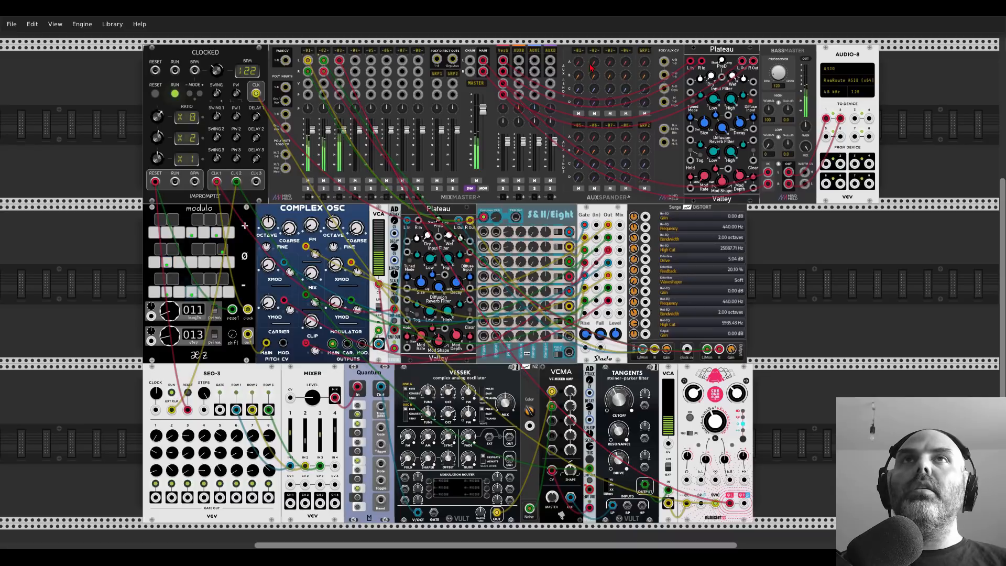
{"action": "mouse_move", "coordinate": [609, 64]}
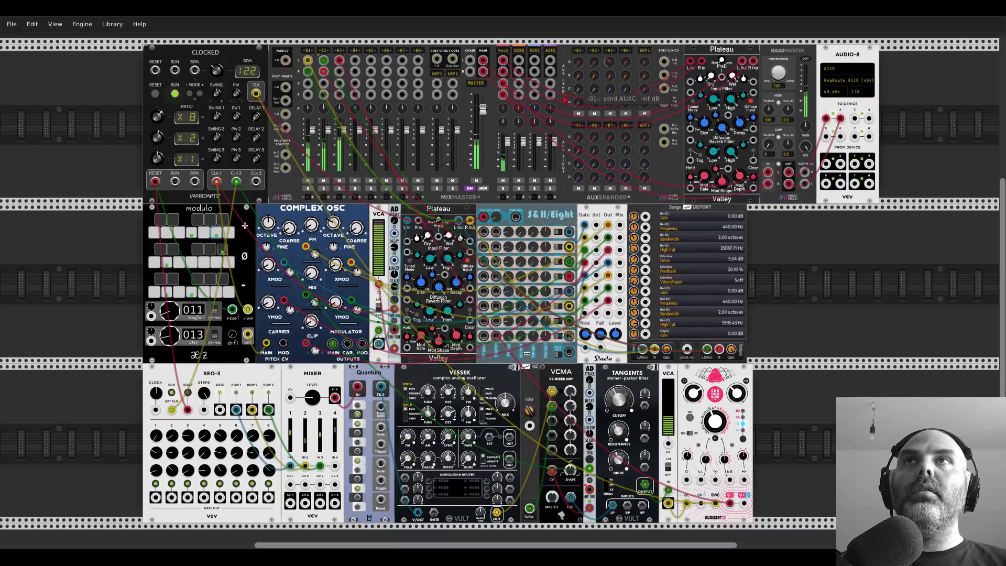
Step: Sweep Tangents' cutoff between about 0.5 and 0.87 to shape the VESSEK and noise voice
{"action": "mouse_move", "coordinate": [623, 406]}
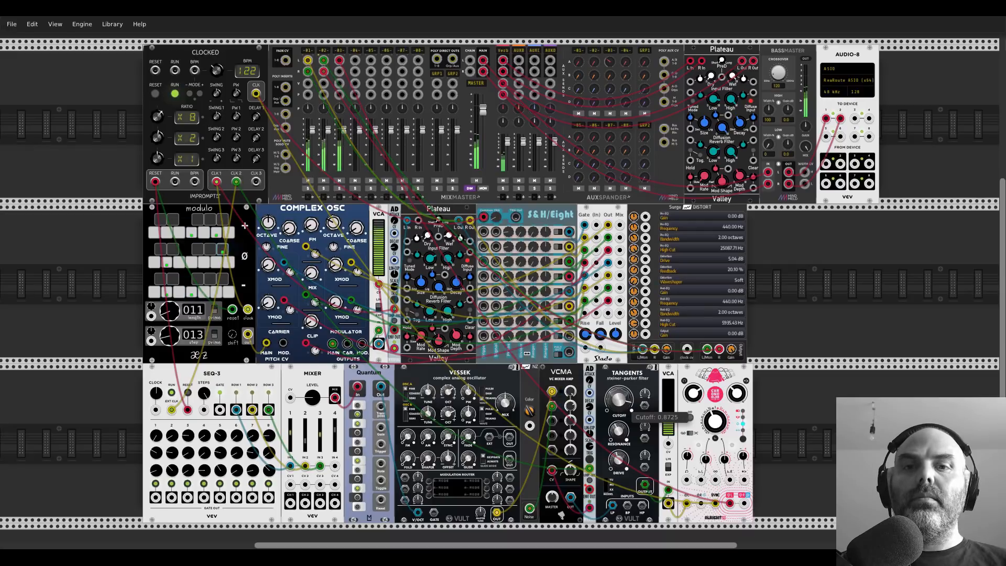
{"action": "left_click_drag", "start_coordinate": [623, 406], "coordinate": [623, 547]}
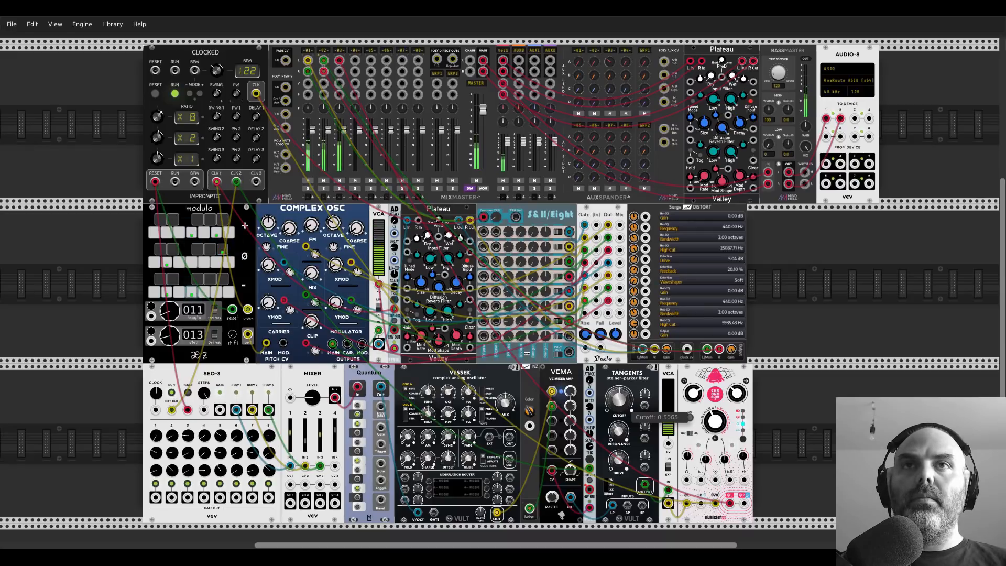
{"action": "left_click_drag", "start_coordinate": [623, 406], "coordinate": [629, 433]}
{"action": "mouse_move", "coordinate": [205, 397]}
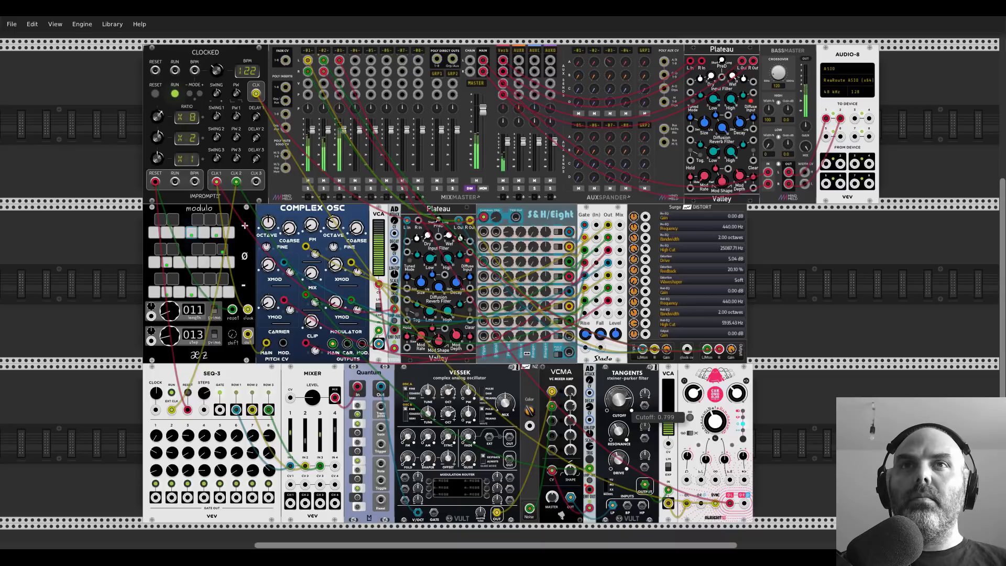
{"action": "left_click_drag", "start_coordinate": [618, 399], "coordinate": [618, 433]}
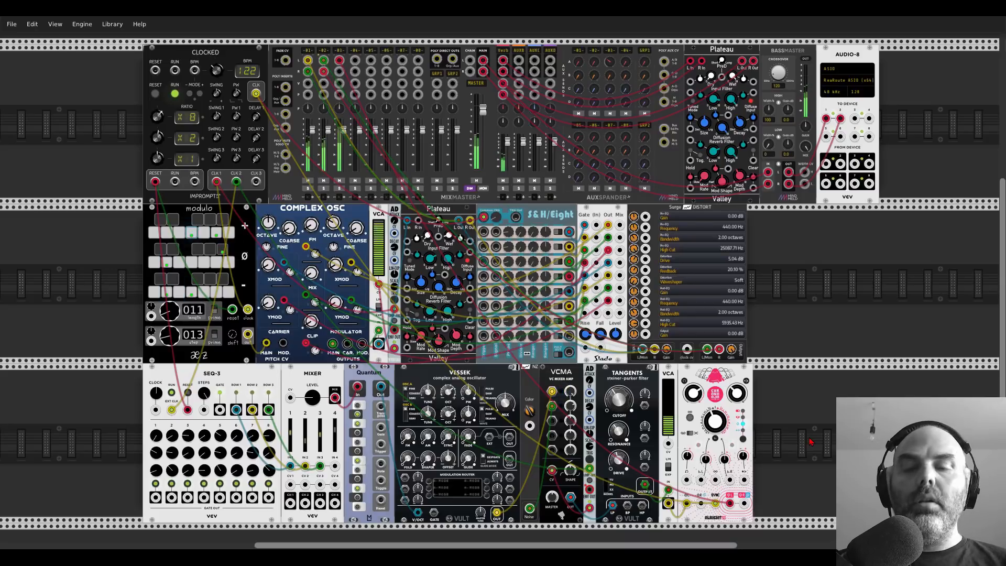
Step: Add the stereo version of Vult's Debriatus wave destruction module directly right of Chronoblob2
{"action": "right_click", "coordinate": [809, 442]}
{"action": "type", "text": "deb"}
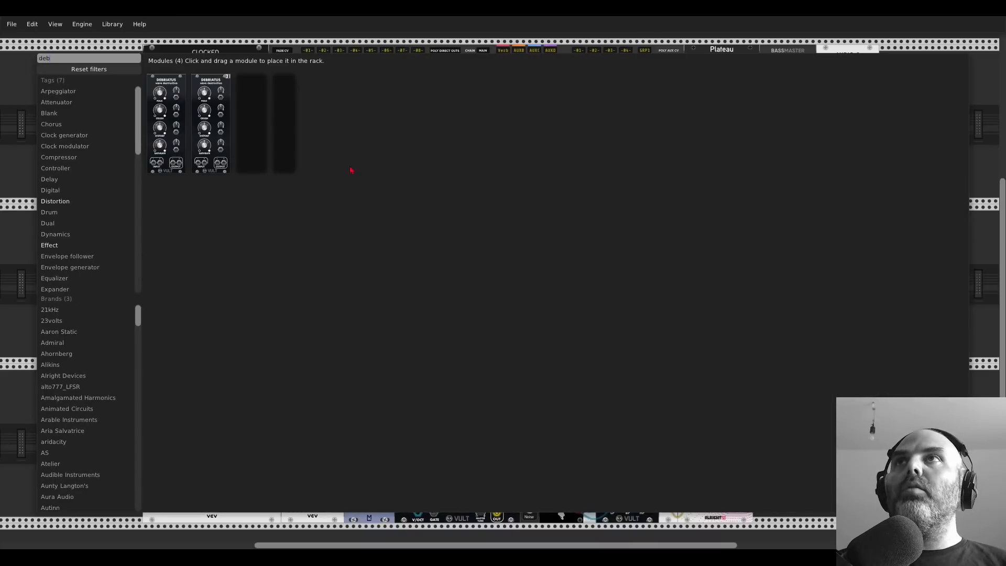
{"action": "left_click_drag", "start_coordinate": [211, 123], "coordinate": [796, 430]}
{"action": "left_click_drag", "start_coordinate": [836, 374], "coordinate": [740, 252]}
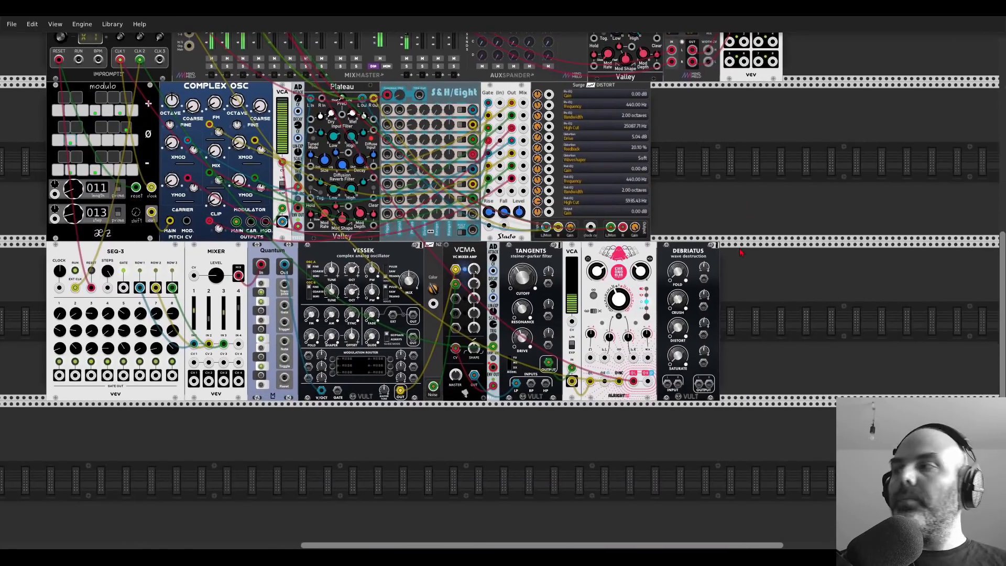
{"action": "scroll", "coordinate": [740, 252], "scroll_direction": "up", "scroll_amount": 3, "text": "ctrl"}
{"action": "scroll", "coordinate": [813, 356], "scroll_direction": "down", "scroll_amount": 1}
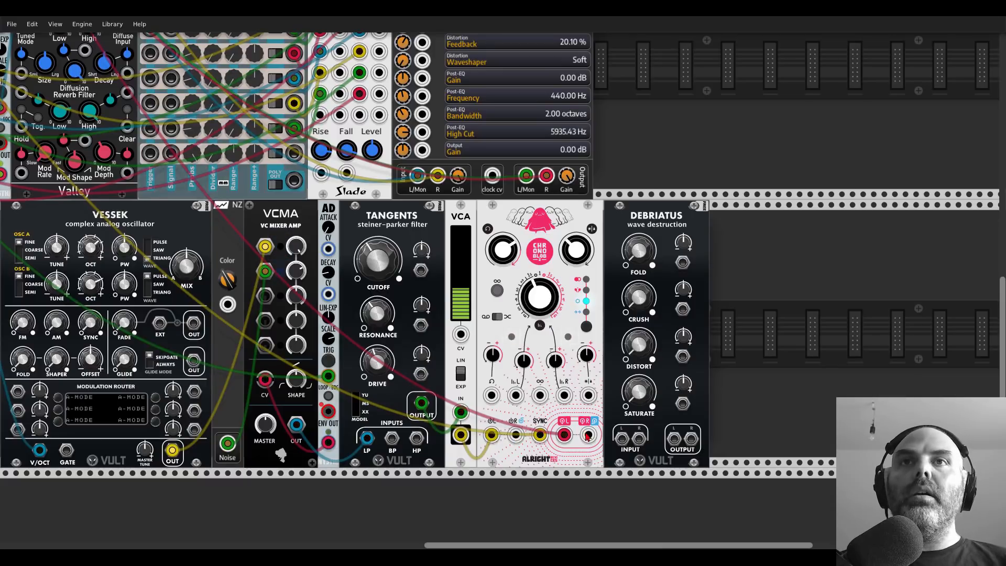
Step: Patch Chronoblob2's right output into Debriatus' left input, and Debriatus' left output back into Chronoblob2's right input
{"action": "left_click_drag", "start_coordinate": [587, 436], "coordinate": [622, 438]}
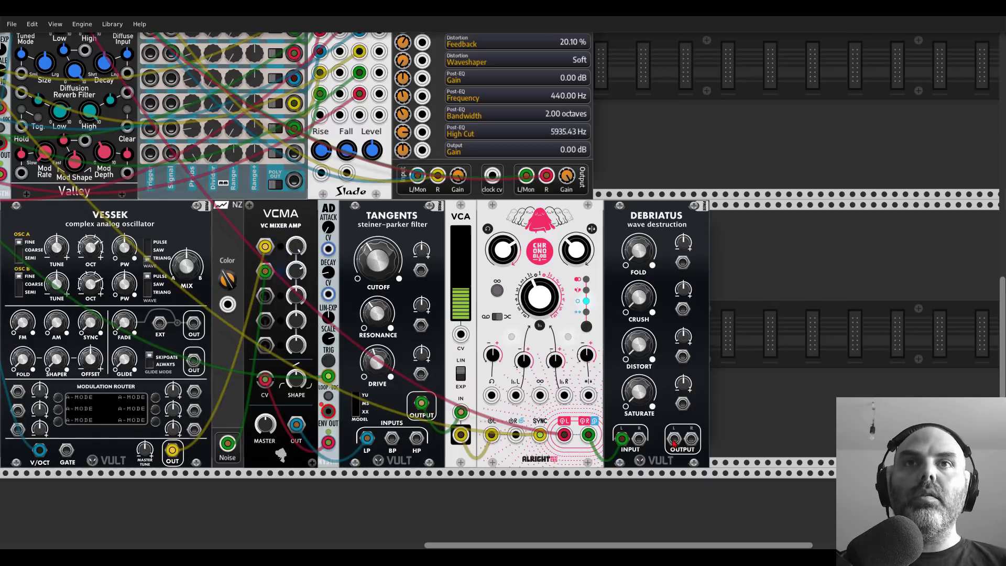
{"action": "left_click_drag", "start_coordinate": [674, 440], "coordinate": [517, 436]}
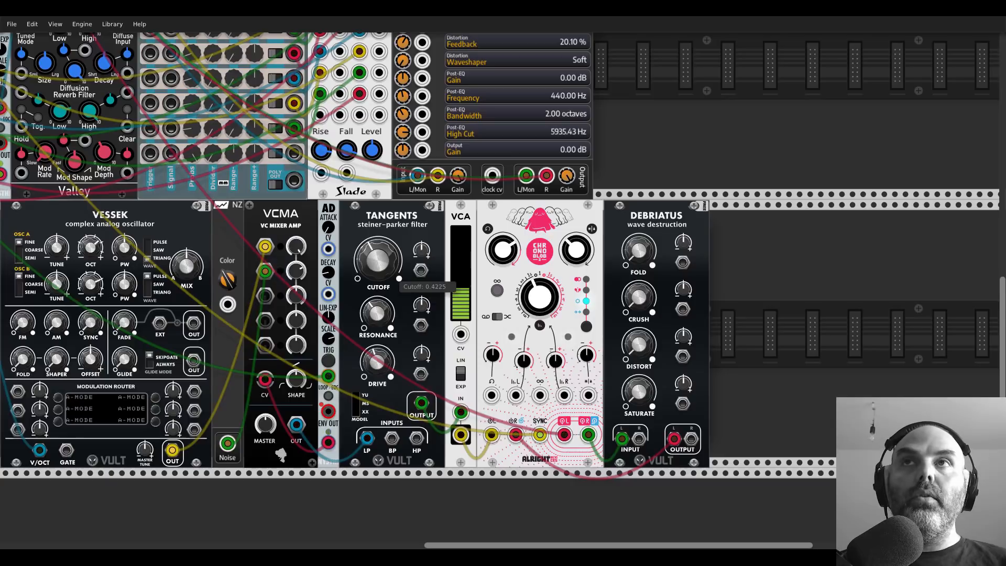
Step: Set Debriatus' Fold to about 0.17 and Crush to 0 while readjusting Tangents' cutoff and VCMA's channel 2 level
{"action": "left_click_drag", "start_coordinate": [377, 262], "coordinate": [377, 181]}
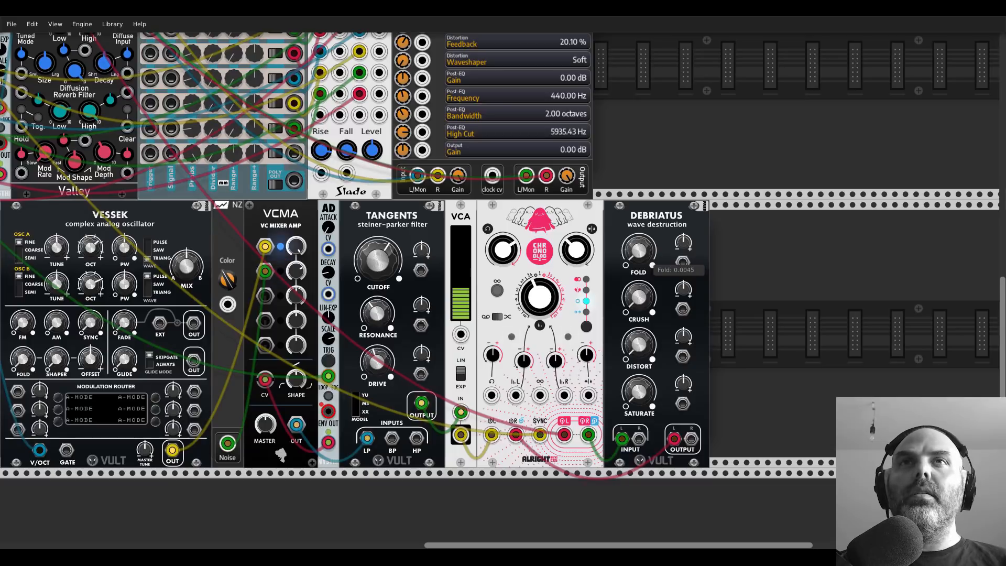
{"action": "left_click_drag", "start_coordinate": [632, 286], "coordinate": [632, 179]}
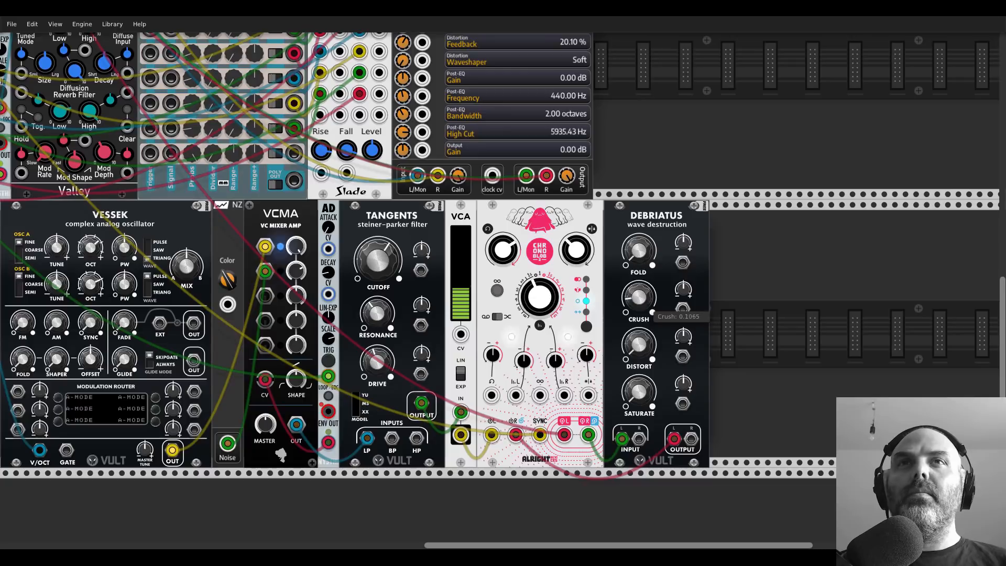
{"action": "left_click_drag", "start_coordinate": [633, 286], "coordinate": [632, 344]}
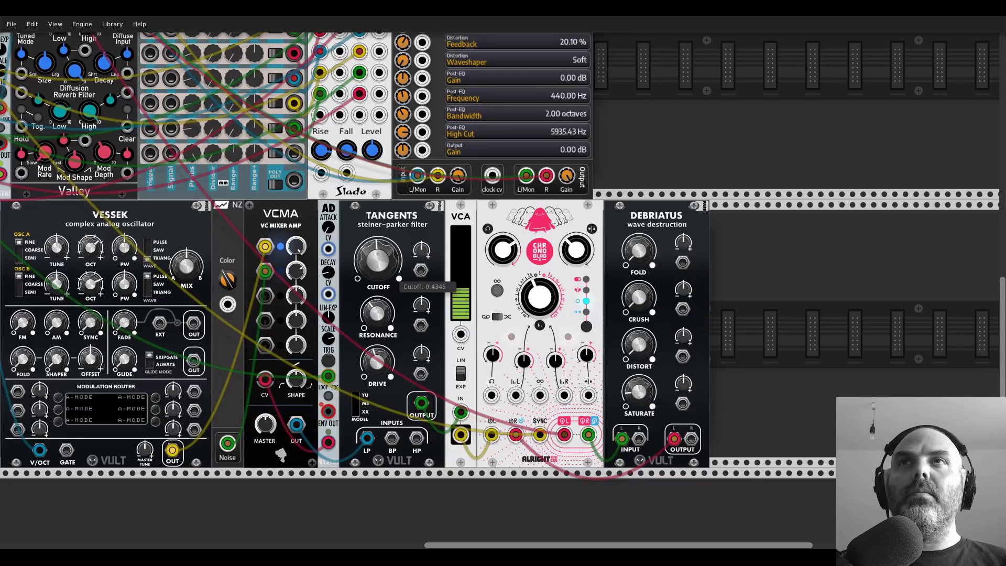
{"action": "left_click_drag", "start_coordinate": [639, 390], "coordinate": [639, 392]}
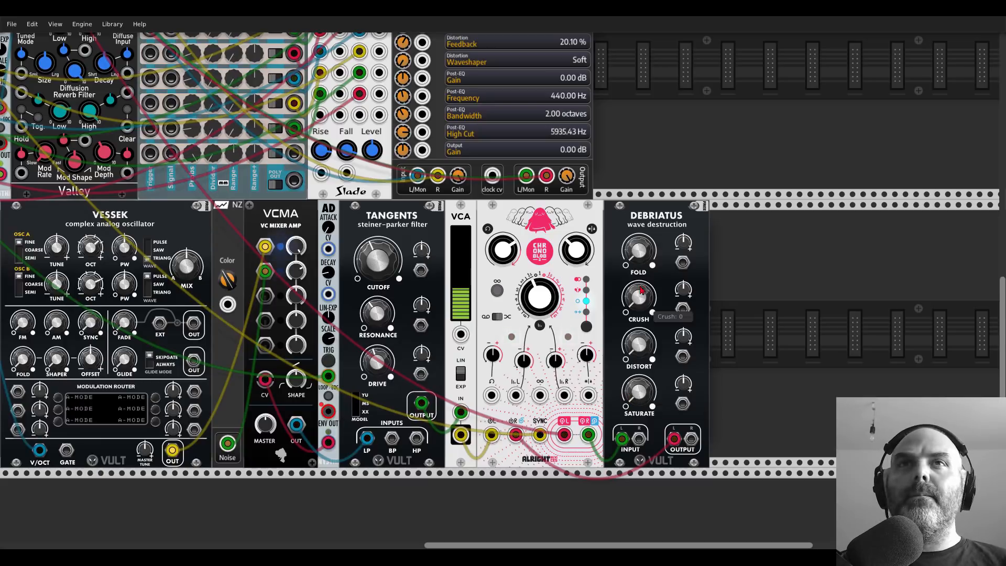
{"action": "left_click_drag", "start_coordinate": [384, 260], "coordinate": [384, 157]}
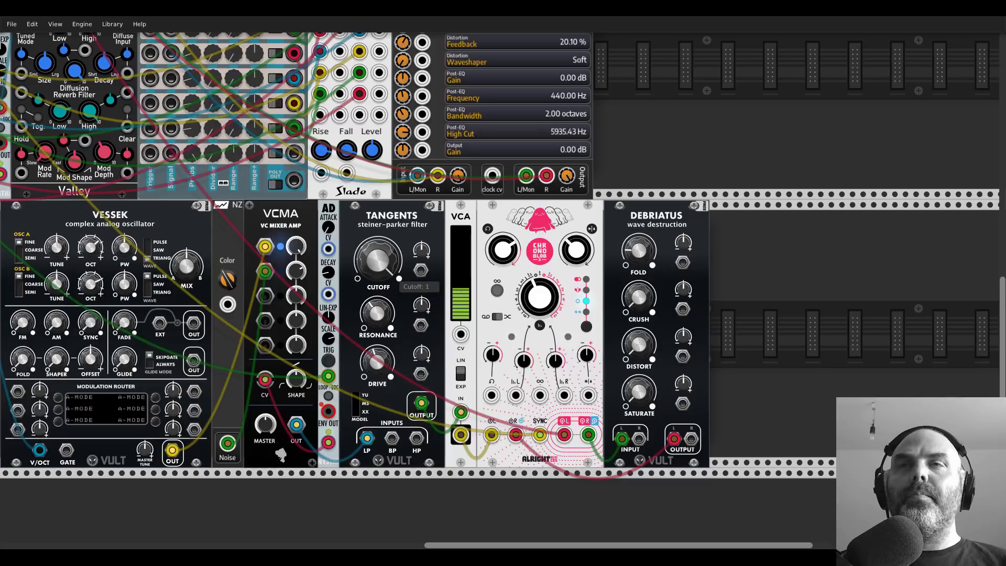
{"action": "left_click_drag", "start_coordinate": [292, 276], "coordinate": [292, 231]}
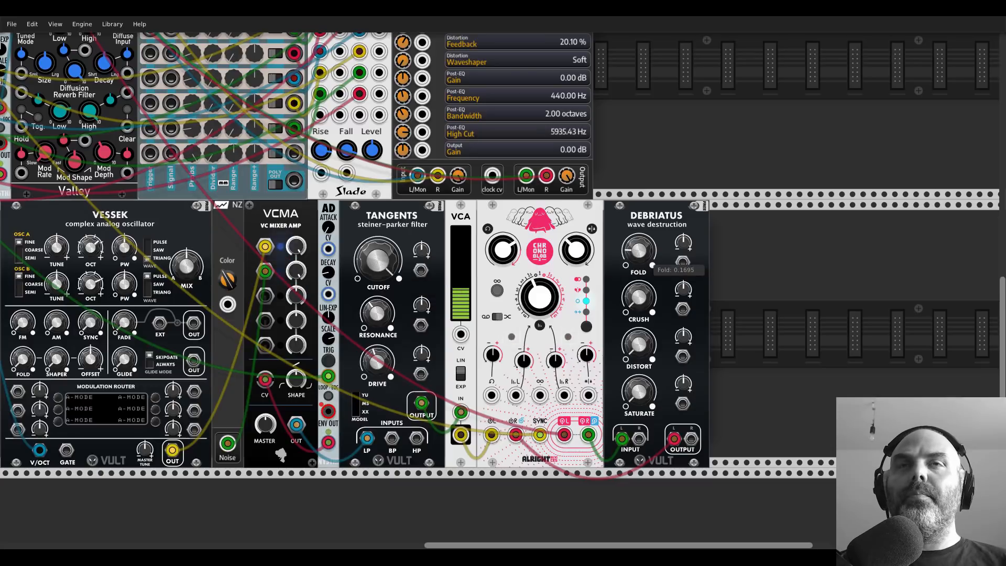
{"action": "left_click_drag", "start_coordinate": [377, 258], "coordinate": [378, 293]}
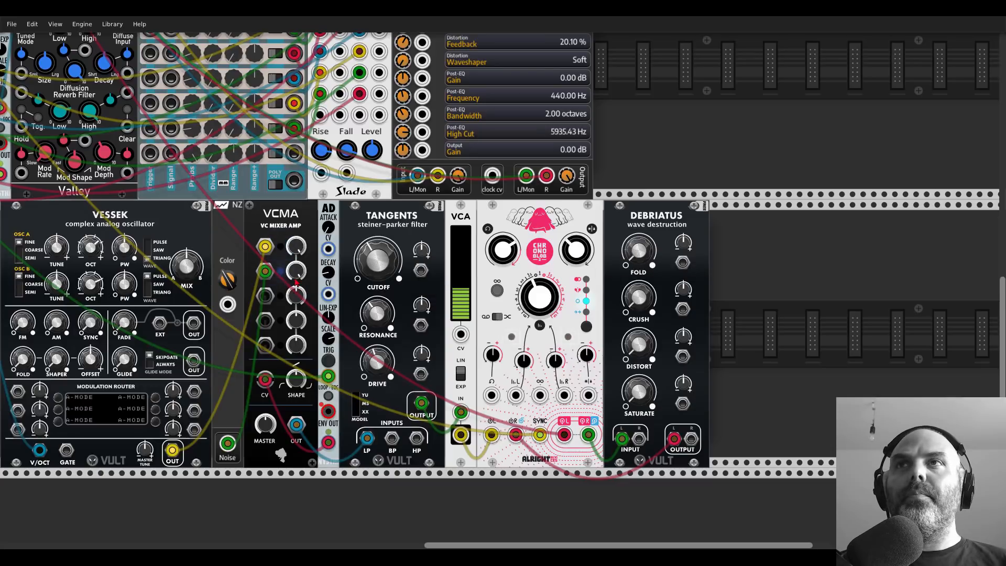
{"action": "left_click_drag", "start_coordinate": [378, 258], "coordinate": [378, 329]}
Step: Shift MixMaster and its neighbouring modules right and add Bogaudio's single-channel Walk module beside MixMaster, in the gap after Clocked
{"action": "scroll", "coordinate": [381, 257], "scroll_direction": "down", "scroll_amount": 3}
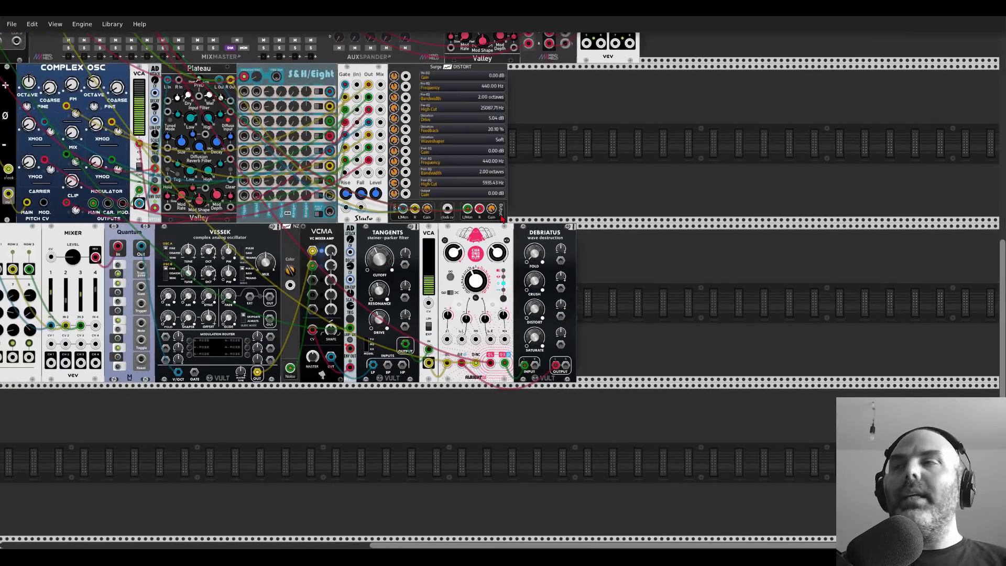
{"action": "left_click_drag", "start_coordinate": [541, 196], "coordinate": [736, 267]}
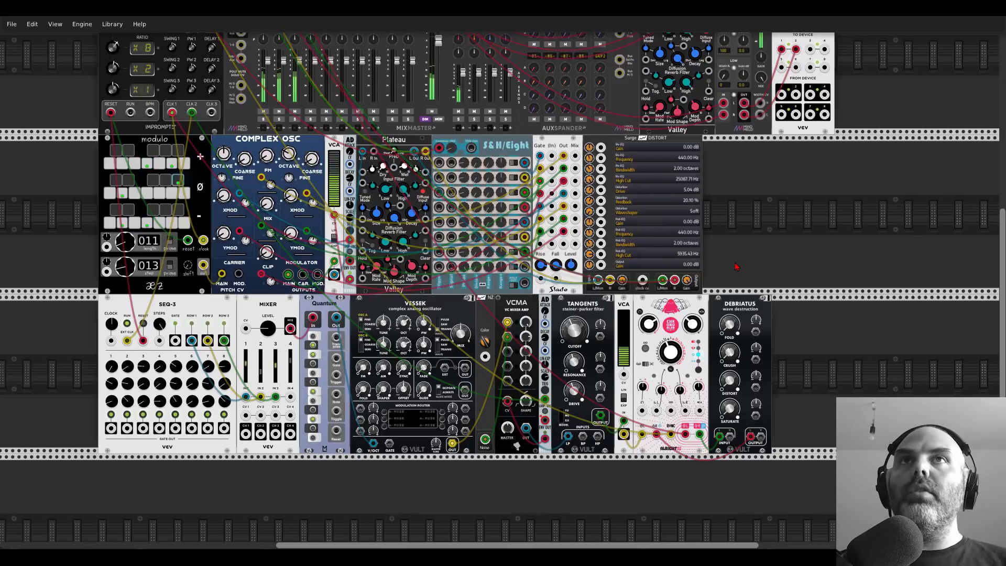
{"action": "scroll", "coordinate": [733, 259], "scroll_direction": "up", "scroll_amount": 3}
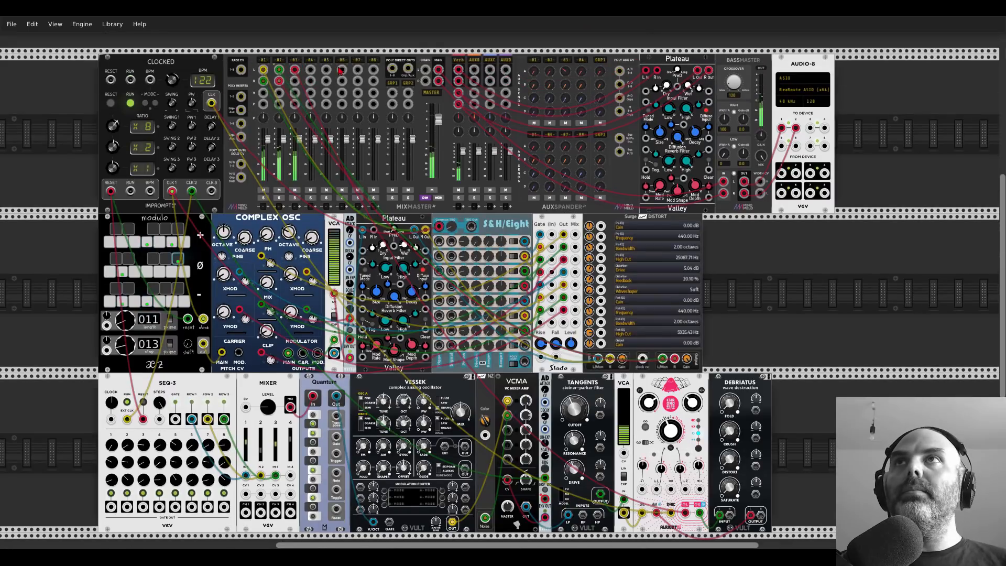
{"action": "left_click_drag", "start_coordinate": [255, 64], "coordinate": [305, 65]}
{"action": "right_click", "coordinate": [246, 91]}
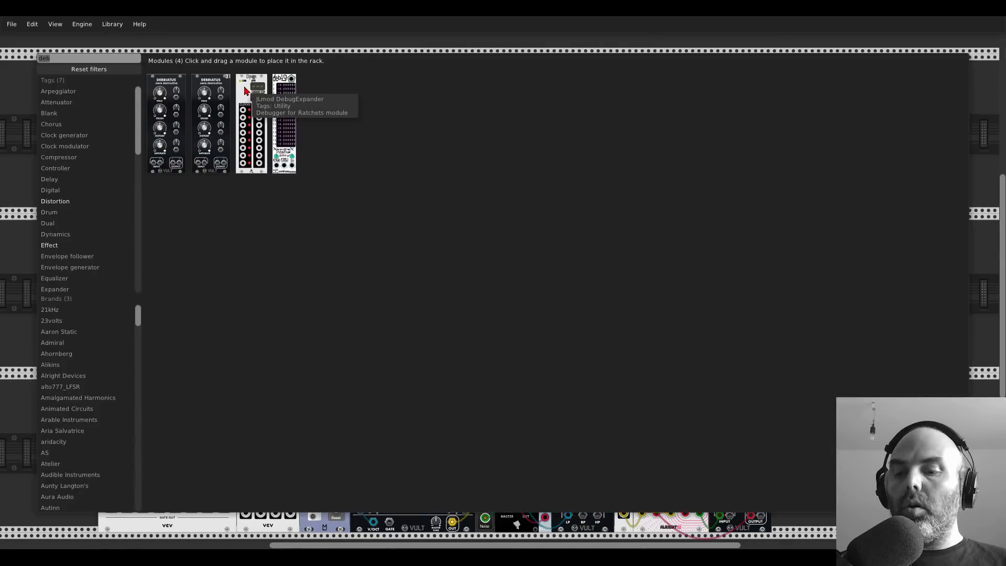
{"action": "type", "text": "walk"}
{"action": "left_click_drag", "start_coordinate": [216, 90], "coordinate": [278, 126]}
{"action": "scroll", "coordinate": [266, 127], "scroll_direction": "up", "scroll_amount": 2}
{"action": "scroll", "coordinate": [235, 153], "scroll_direction": "up", "scroll_amount": 3}
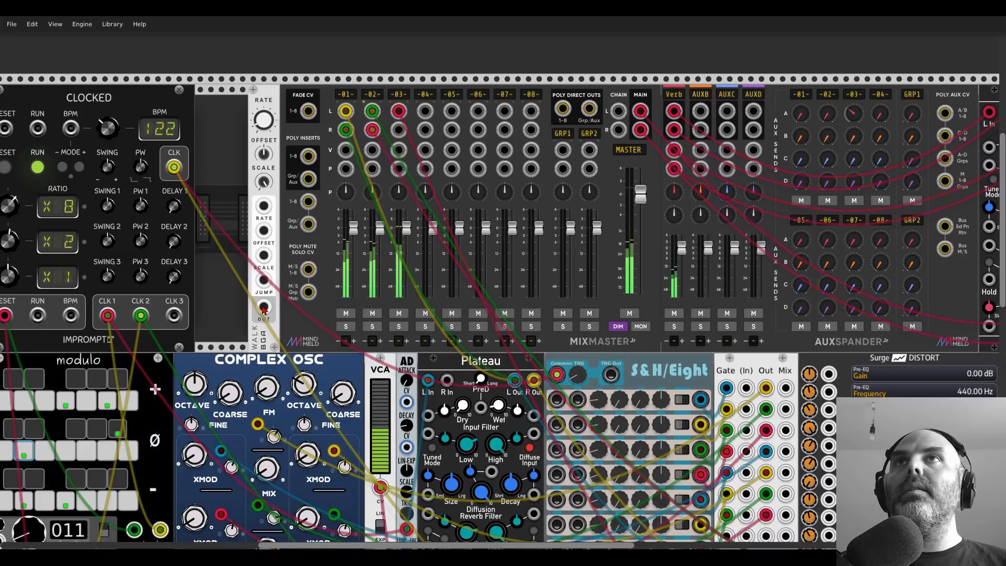
Step: Patch Walk's output into MixMaster channel 3's pan CV input and reduce that track's pan CV input level
{"action": "left_click_drag", "start_coordinate": [263, 309], "coordinate": [398, 168]}
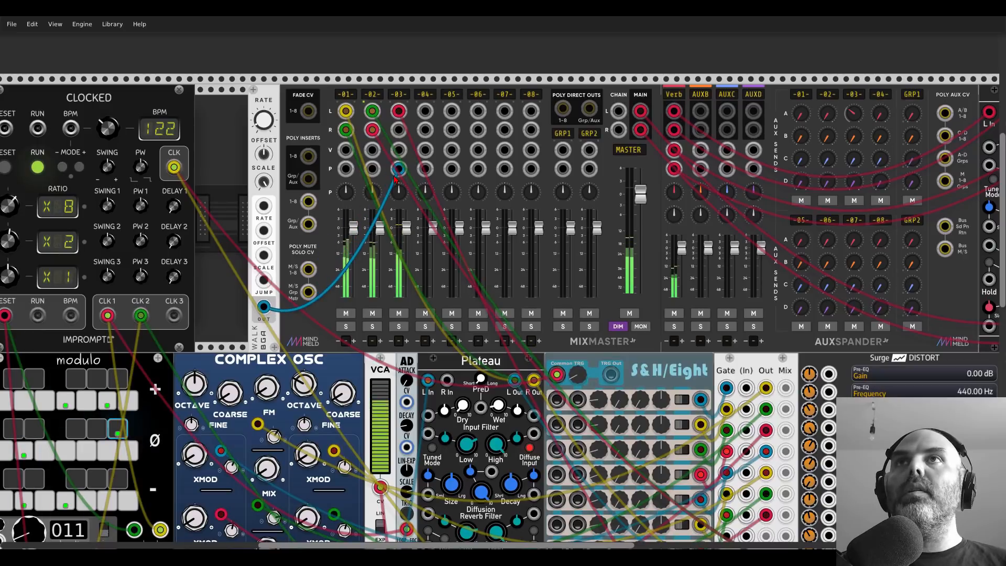
{"action": "right_click", "coordinate": [404, 97]}
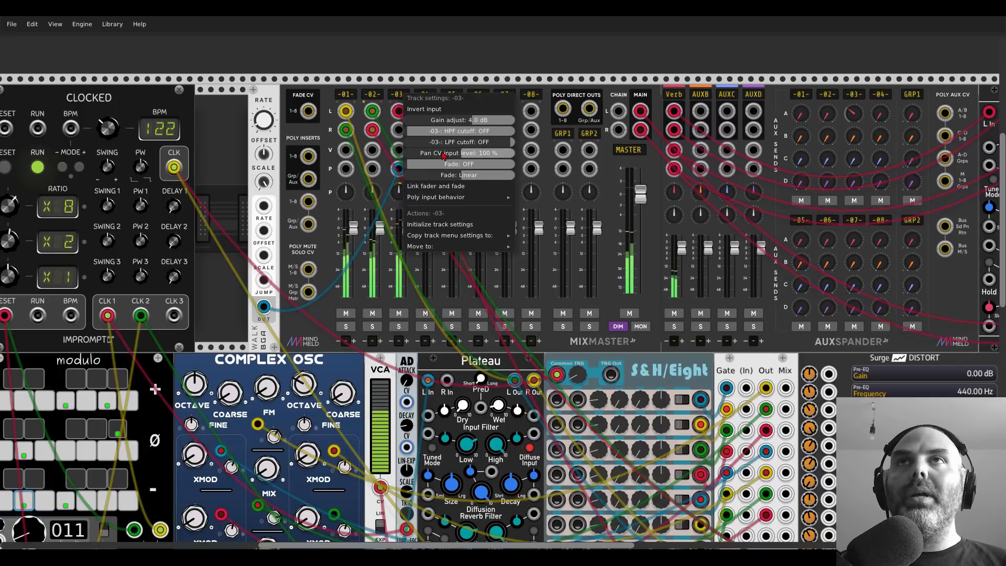
{"action": "left_click_drag", "start_coordinate": [449, 155], "coordinate": [329, 156]}
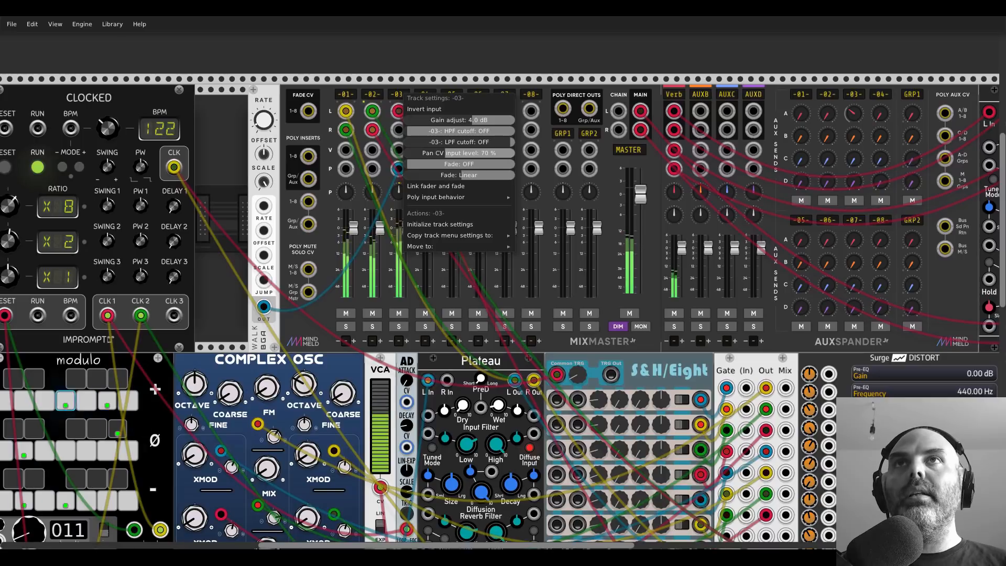
{"action": "left_click_drag", "start_coordinate": [328, 155], "coordinate": [292, 156]}
{"action": "left_click", "coordinate": [382, 48]}
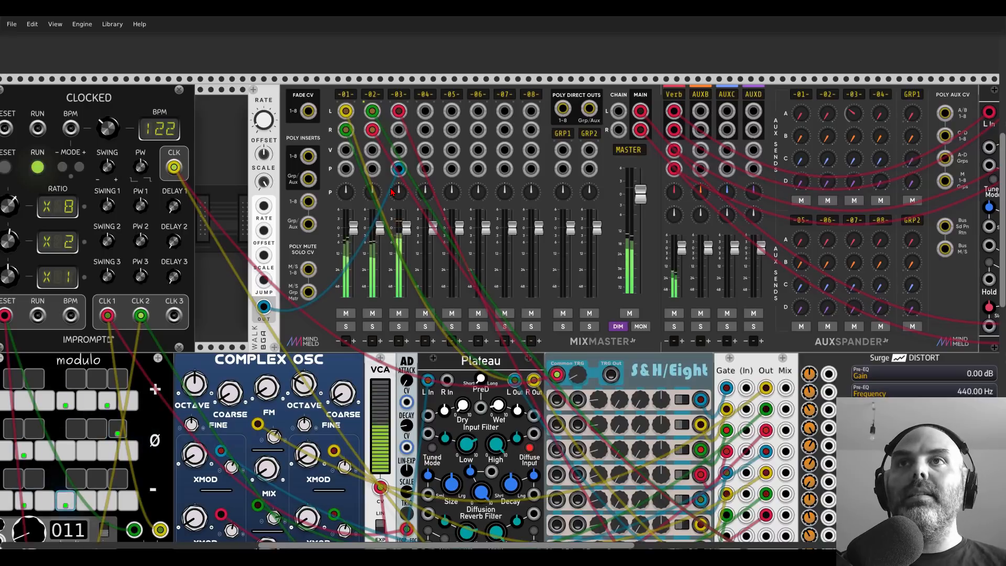
Step: Sweep Tangents' cutoff up and down and settle it at about 0.33
{"action": "key", "text": "ctrl+minus"}
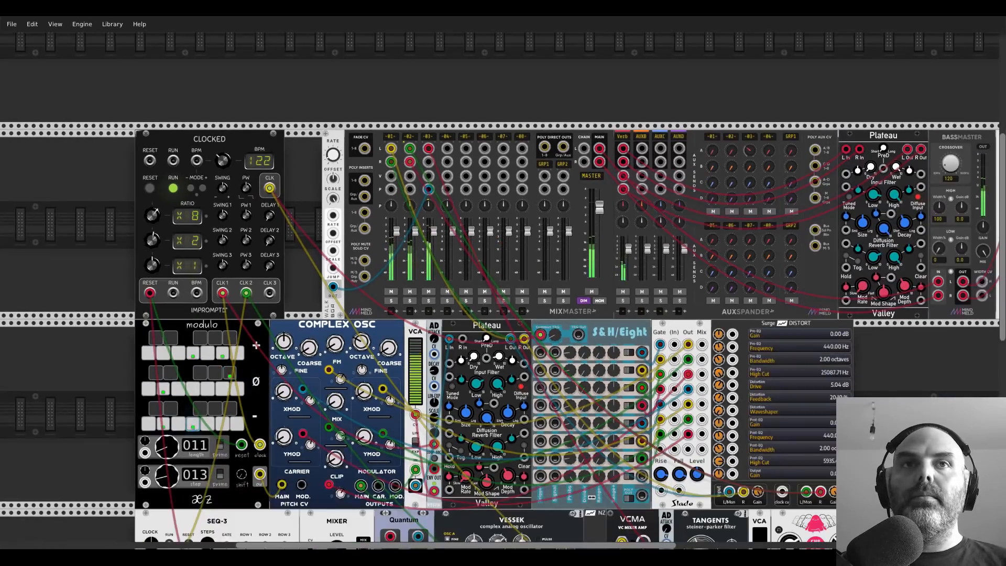
{"action": "scroll", "coordinate": [503, 315], "scroll_direction": "down", "scroll_amount": 8}
{"action": "scroll", "coordinate": [503, 314], "scroll_direction": "right", "scroll_amount": 8}
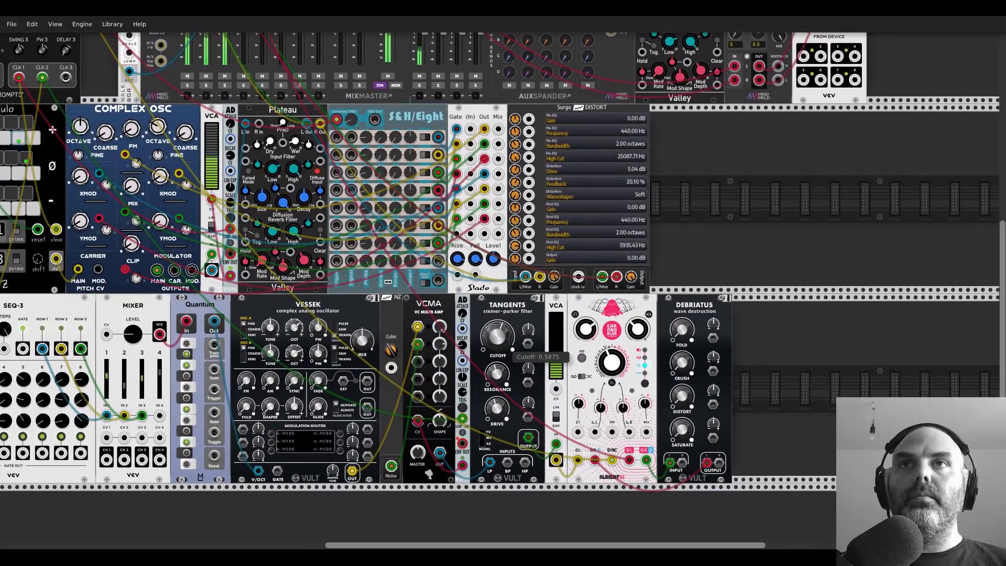
{"action": "left_click_drag", "start_coordinate": [497, 335], "coordinate": [497, 325]}
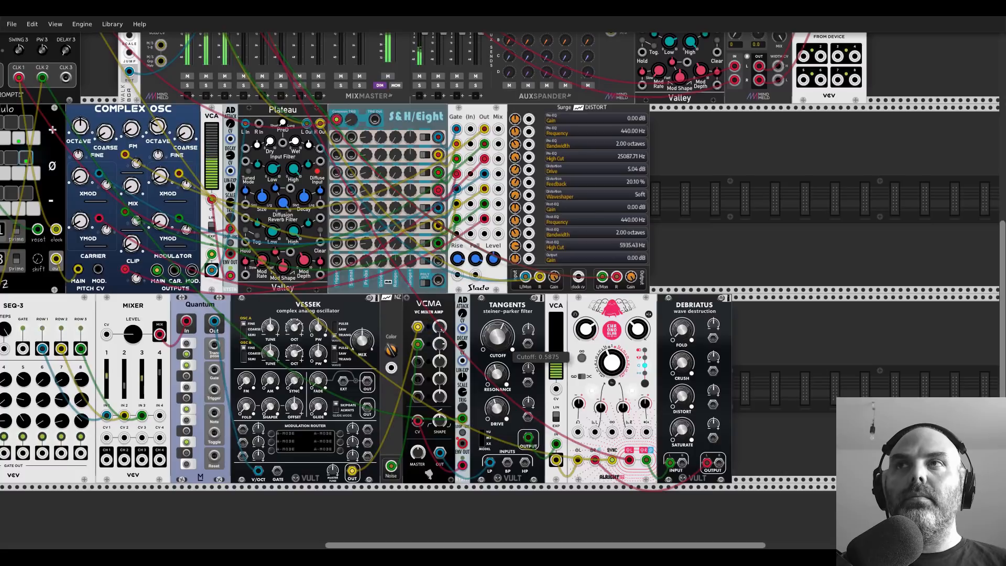
{"action": "left_click_drag", "start_coordinate": [497, 335], "coordinate": [497, 360]}
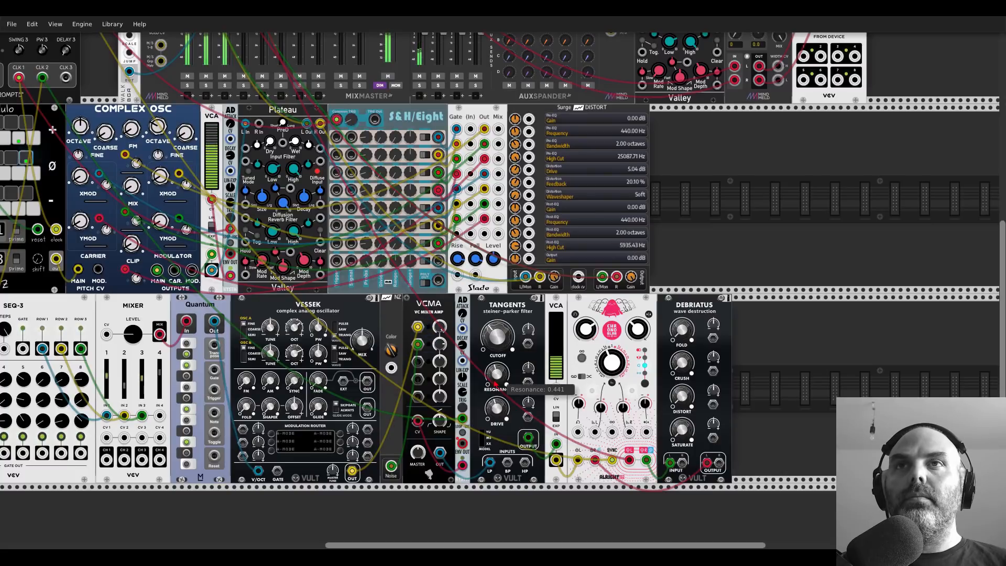
{"action": "mouse_move", "coordinate": [497, 336]}
{"action": "left_mouse_down"}
{"action": "mouse_move", "coordinate": [497, 299]}
{"action": "mouse_move", "coordinate": [497, 318]}
{"action": "left_mouse_up"}
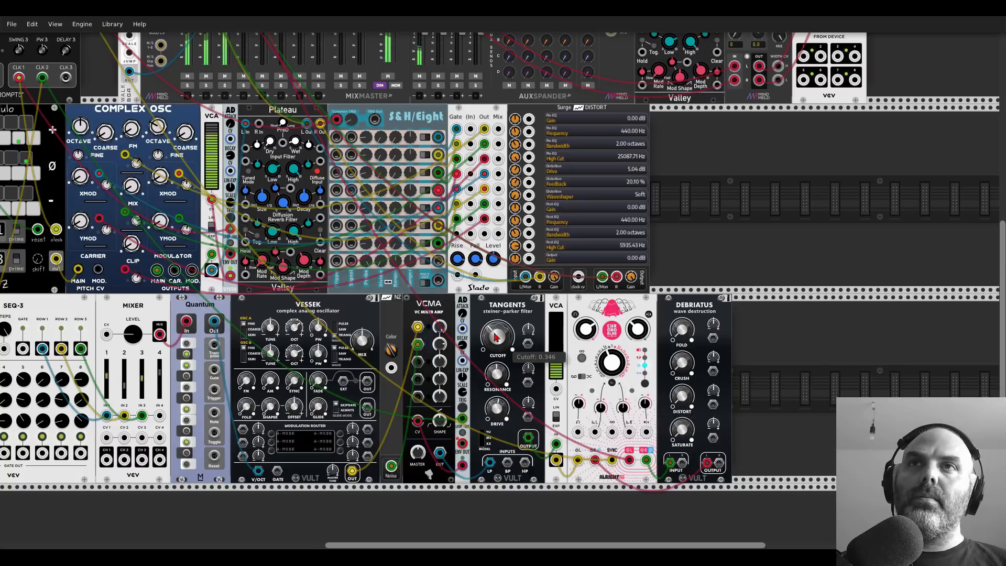
{"action": "left_click_drag", "start_coordinate": [496, 337], "coordinate": [496, 340]}
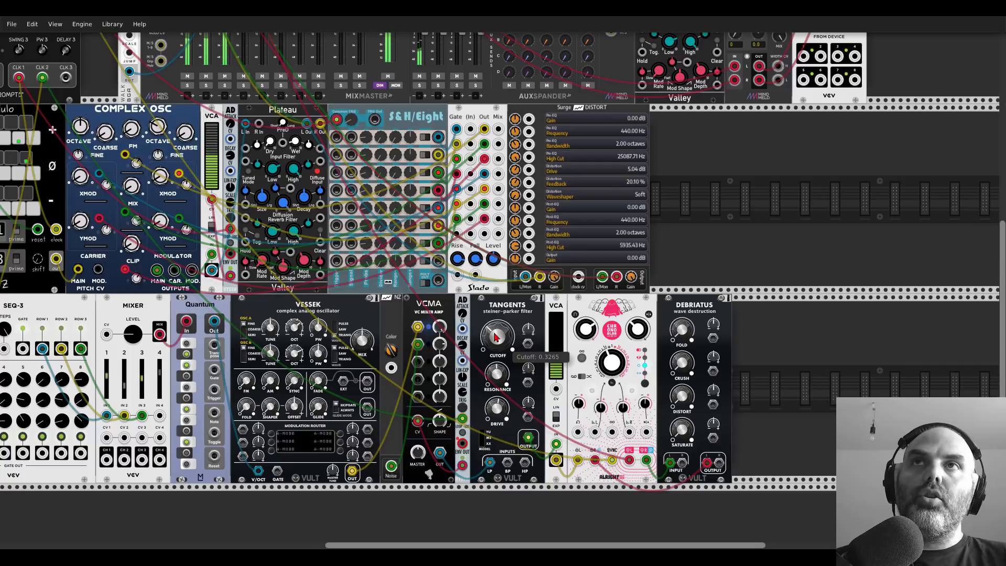
Step: Add Hora's Hi Hat drum module in the middle row, below the Audio-8 module
{"action": "right_click", "coordinate": [766, 207]}
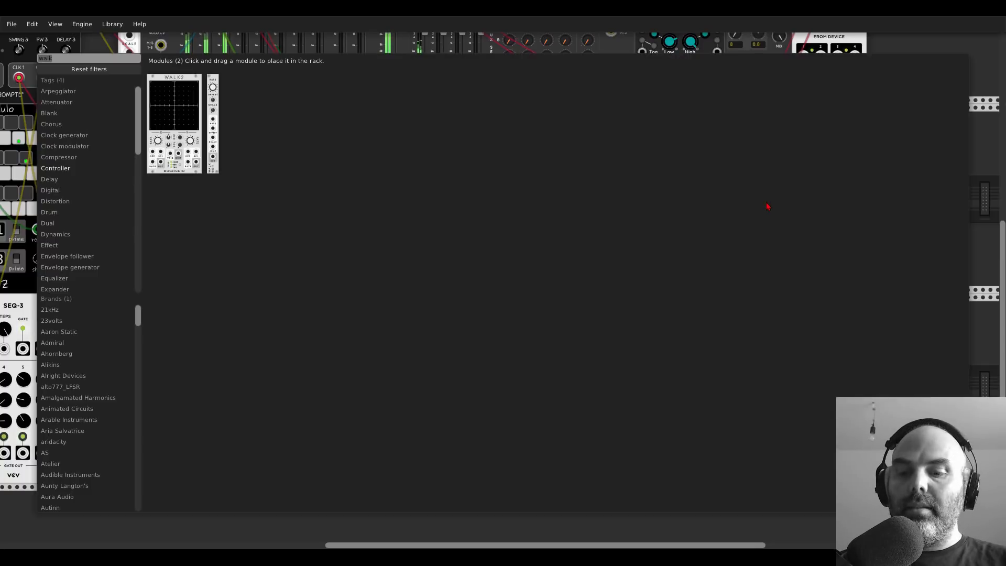
{"action": "type", "text": "hat"}
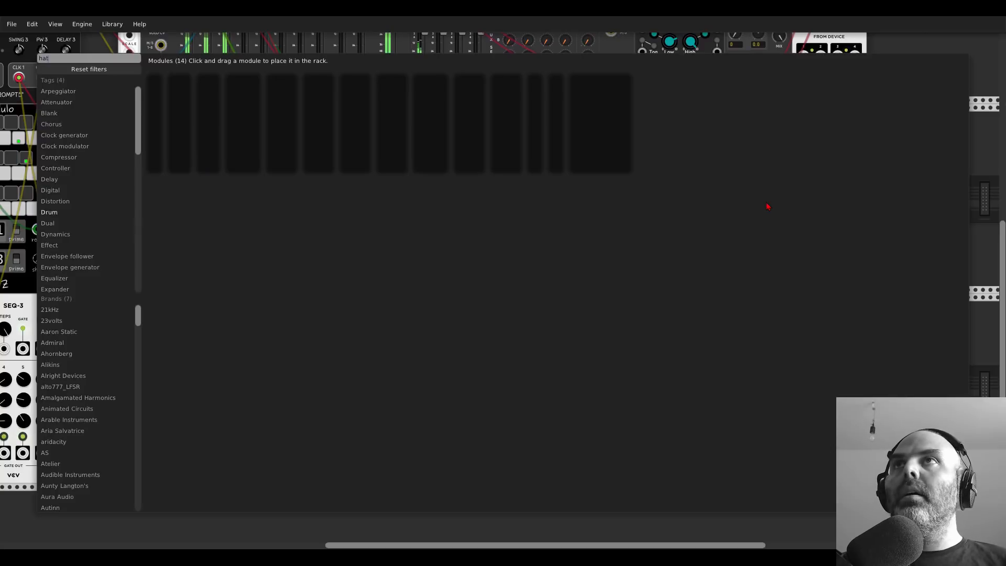
{"action": "left_click_drag", "start_coordinate": [283, 81], "coordinate": [830, 261]}
{"action": "left_click_drag", "start_coordinate": [892, 207], "coordinate": [731, 260]}
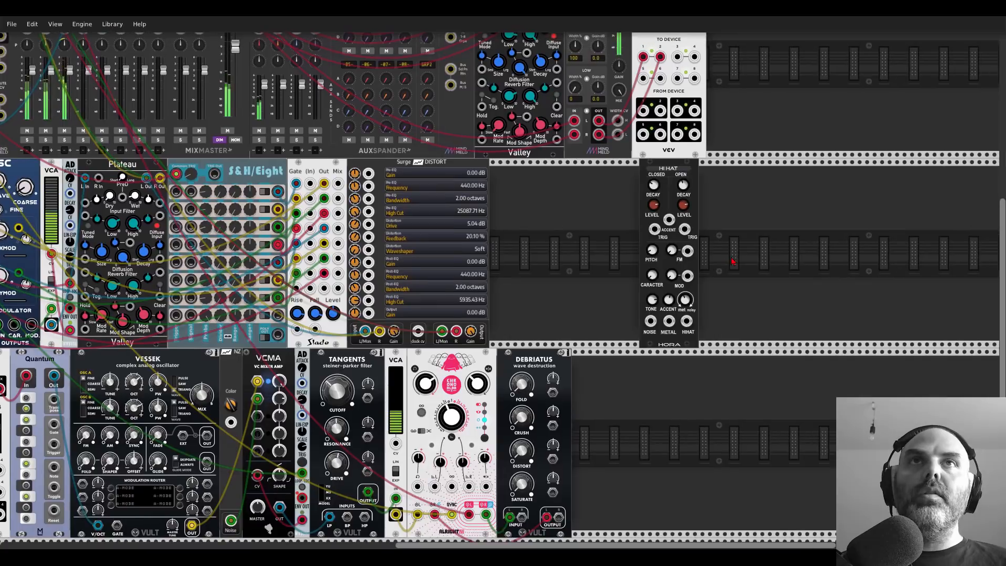
{"action": "scroll", "coordinate": [731, 261], "scroll_direction": "up", "scroll_amount": 2}
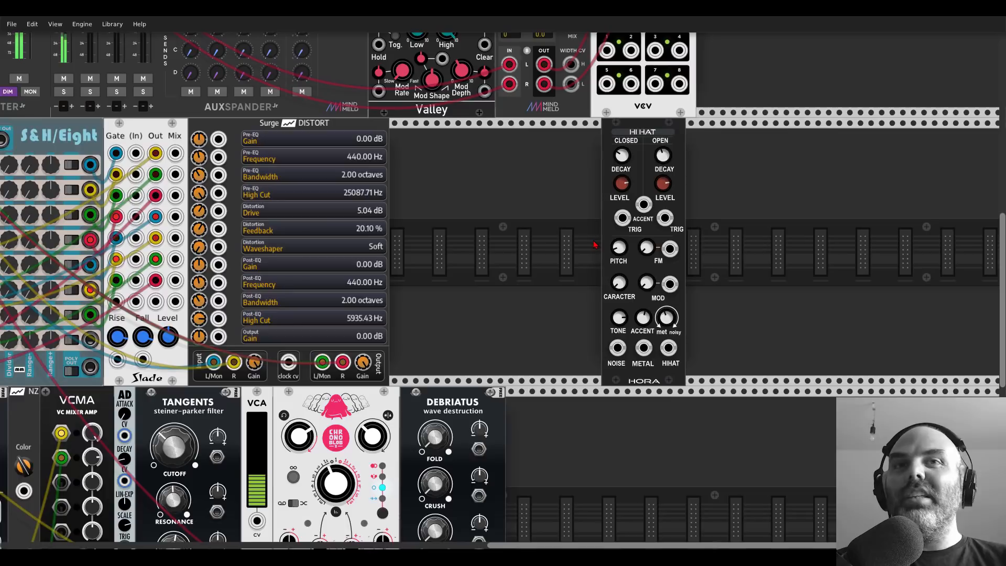
Step: Set Clocked's clock 3 ratio to x4
{"action": "scroll", "coordinate": [594, 244], "scroll_direction": "down", "scroll_amount": 3}
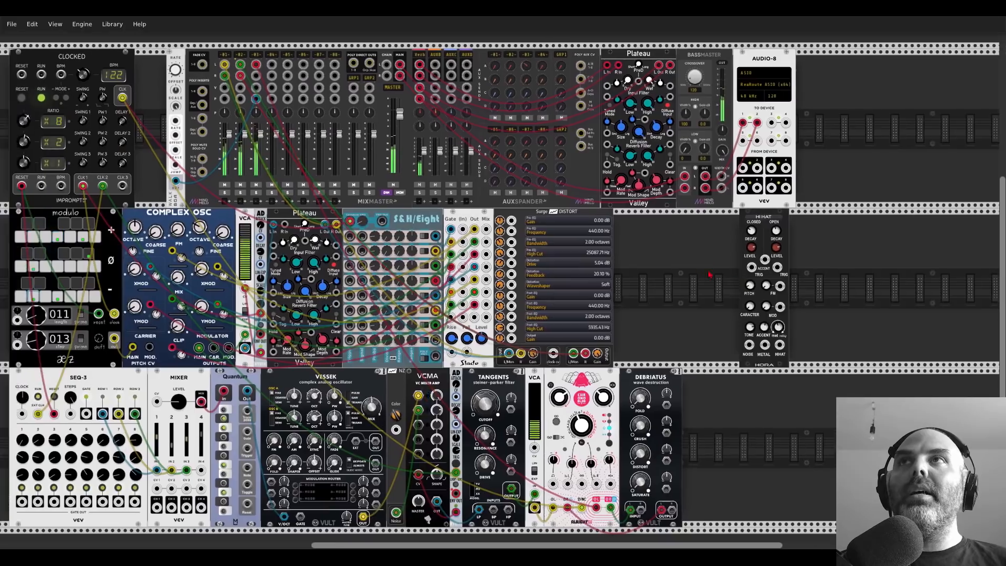
{"action": "left_click_drag", "start_coordinate": [709, 274], "coordinate": [806, 299]}
{"action": "left_click_drag", "start_coordinate": [120, 187], "coordinate": [120, 169]}
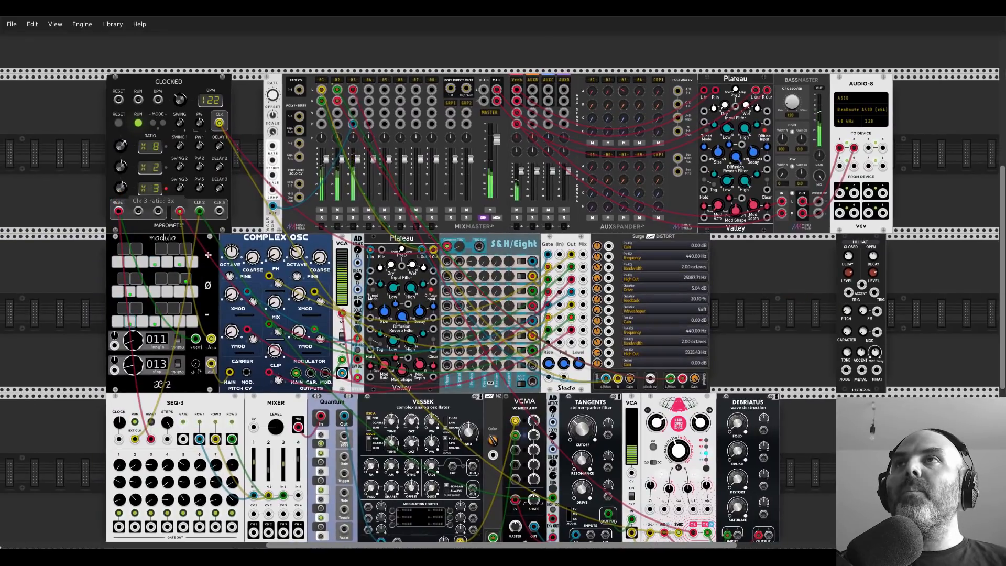
Step: Search the module library for "chanc" and add Count Modula's Chances single Bernoulli gate to the left of Hi Hat
{"action": "left_click_drag", "start_coordinate": [813, 321], "coordinate": [702, 278]}
{"action": "right_click", "coordinate": [702, 278]}
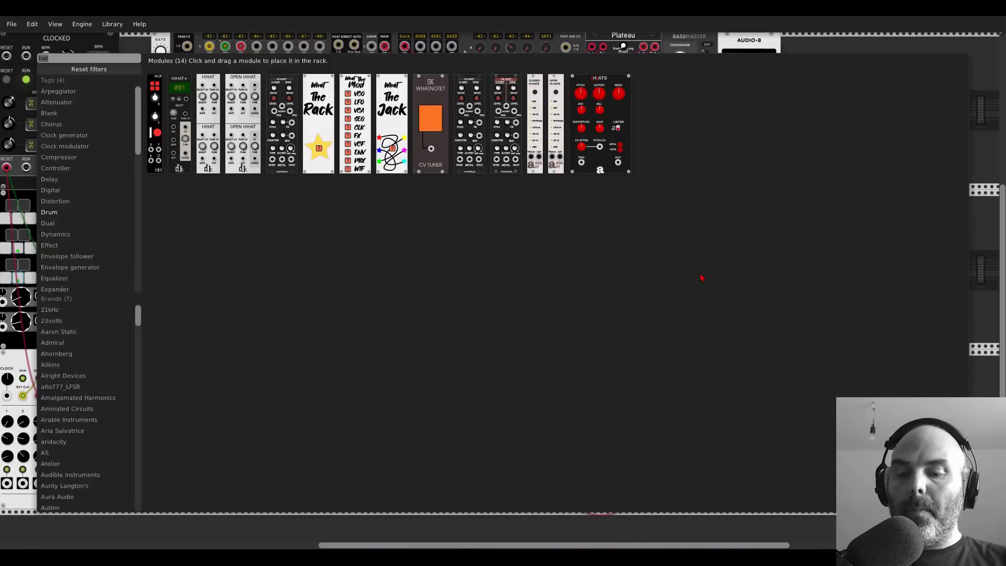
{"action": "type", "text": "chanc"}
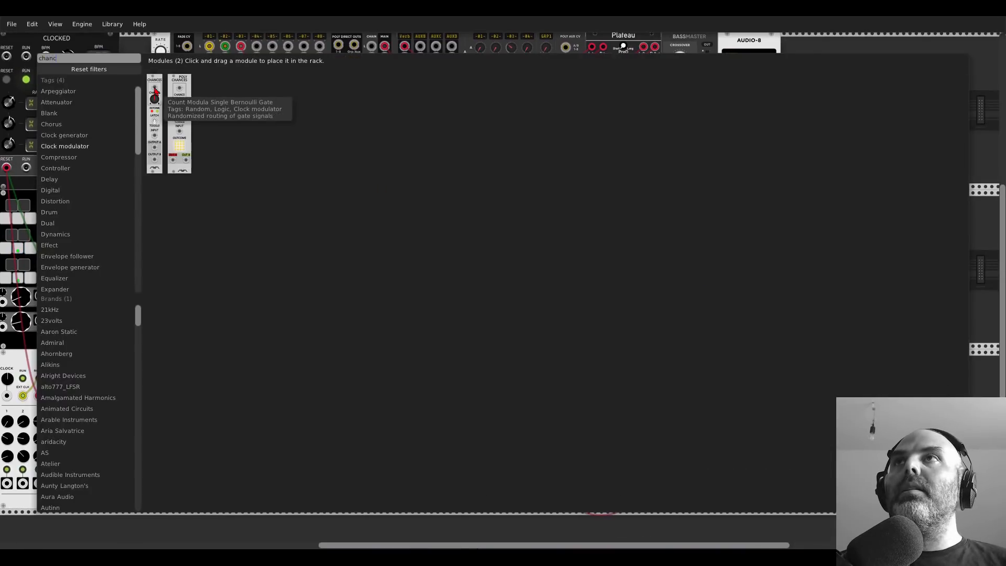
{"action": "left_click_drag", "start_coordinate": [155, 92], "coordinate": [699, 236]}
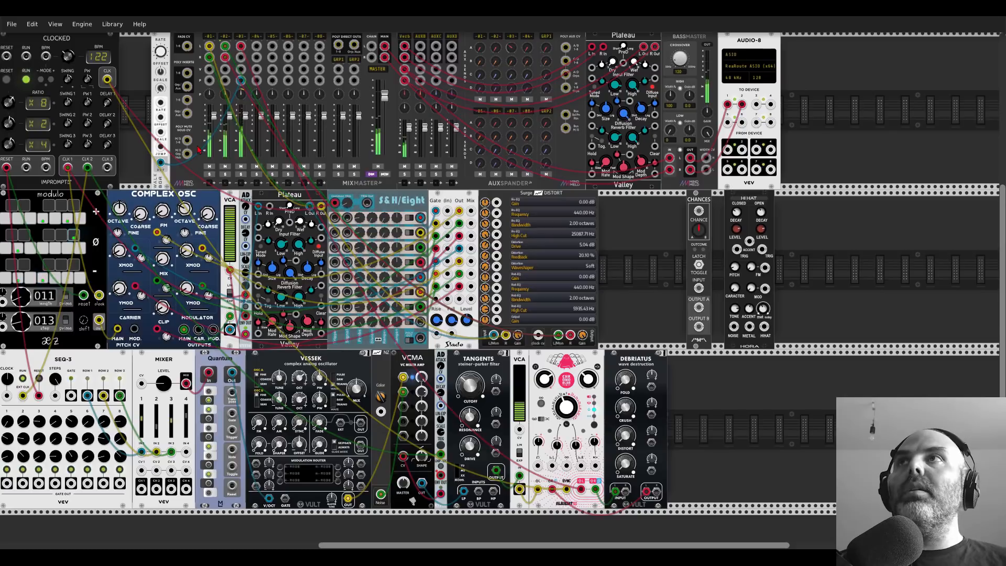
Step: Patch Clocked's CLK 3 output into the input of Chances
{"action": "left_click_drag", "start_coordinate": [108, 167], "coordinate": [698, 288]}
{"action": "left_click_drag", "start_coordinate": [808, 297], "coordinate": [779, 292]}
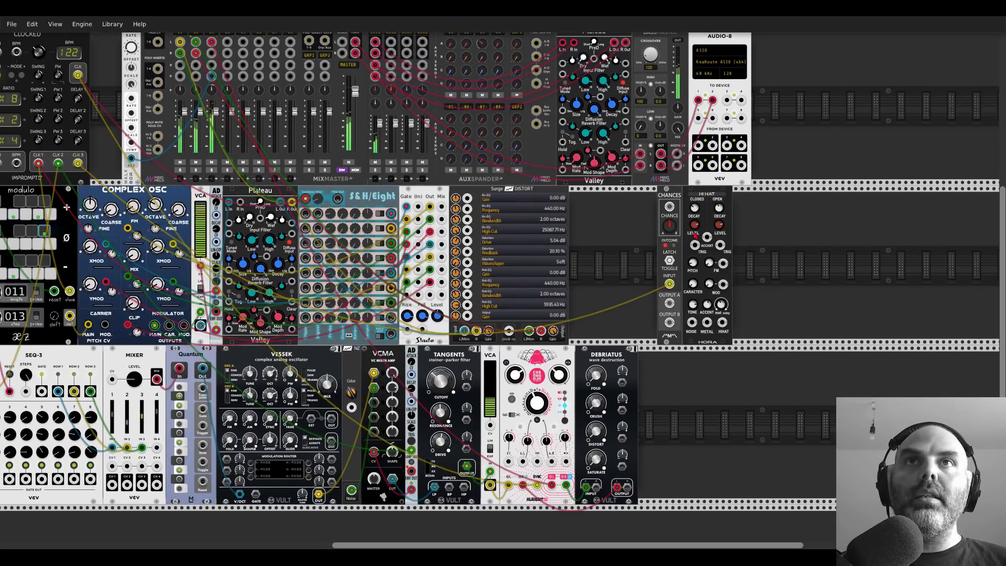
{"action": "scroll", "coordinate": [725, 198], "scroll_direction": "up", "scroll_amount": 5}
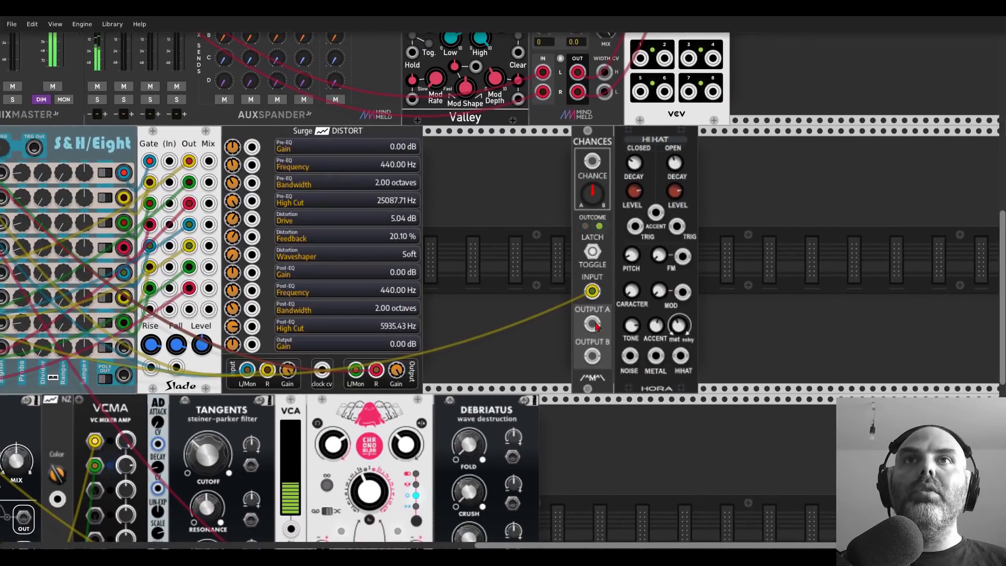
Step: Patch Chances' output A into Hi Hat's closed trigger and output B into its open trigger
{"action": "left_click_drag", "start_coordinate": [591, 323], "coordinate": [633, 225]}
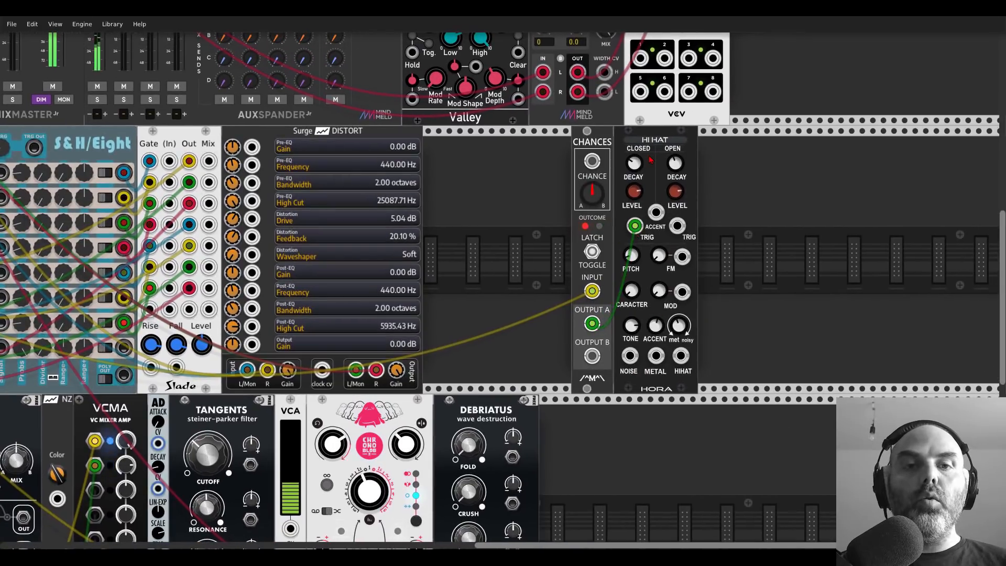
{"action": "mouse_move", "coordinate": [640, 163]}
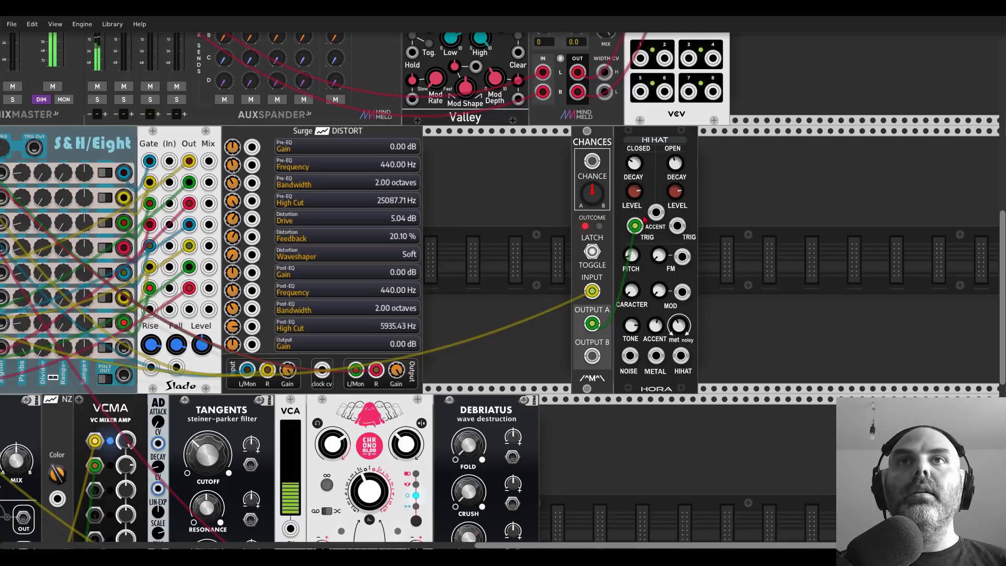
{"action": "left_click_drag", "start_coordinate": [592, 356], "coordinate": [676, 225]}
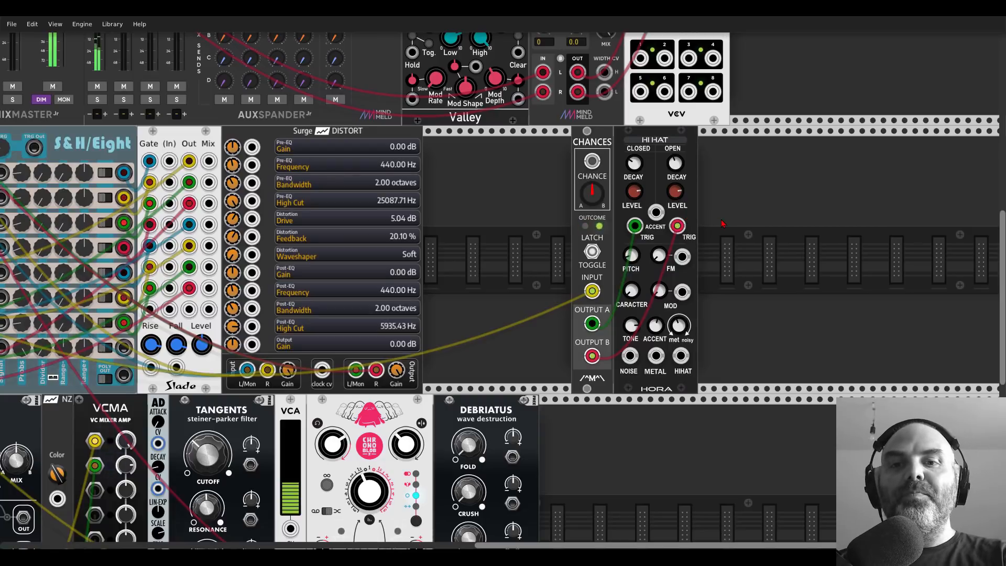
Step: Patch Hi Hat's HIHAT output into the input of MixMaster track 4 and open that track's settings
{"action": "scroll", "coordinate": [589, 254], "scroll_direction": "down", "scroll_amount": 2}
{"action": "left_click_drag", "start_coordinate": [556, 243], "coordinate": [708, 344]}
{"action": "left_click_drag", "start_coordinate": [806, 426], "coordinate": [217, 92]}
{"action": "right_click", "coordinate": [219, 84]}
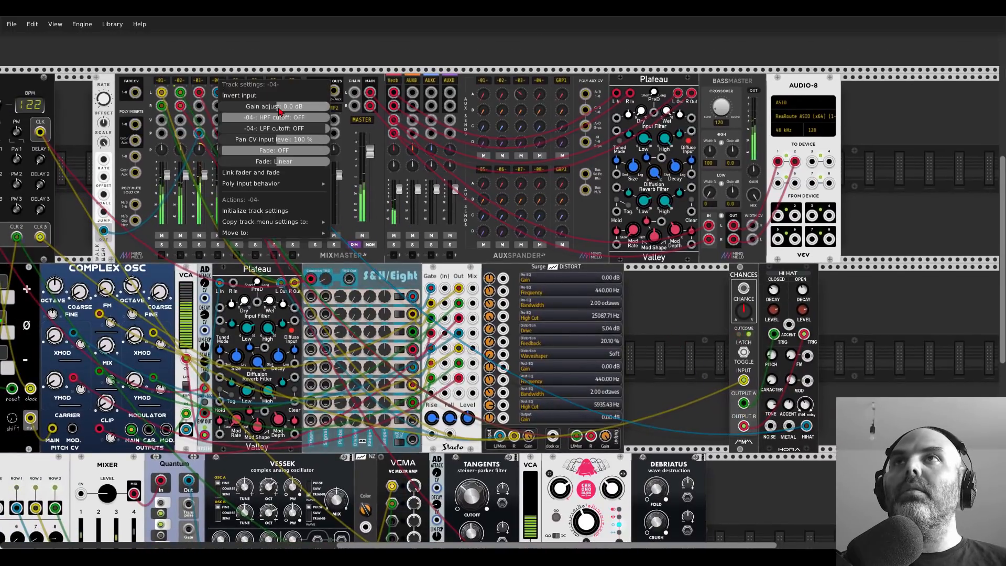
{"action": "left_click", "coordinate": [694, 319]}
Step: Solo MixMaster track 4 to hear the hi-hat alone and switch the solo off again
{"action": "left_click_drag", "start_coordinate": [891, 399], "coordinate": [713, 296]}
{"action": "scroll", "coordinate": [734, 327], "scroll_direction": "up", "scroll_amount": 2}
{"action": "left_click", "coordinate": [47, 189]}
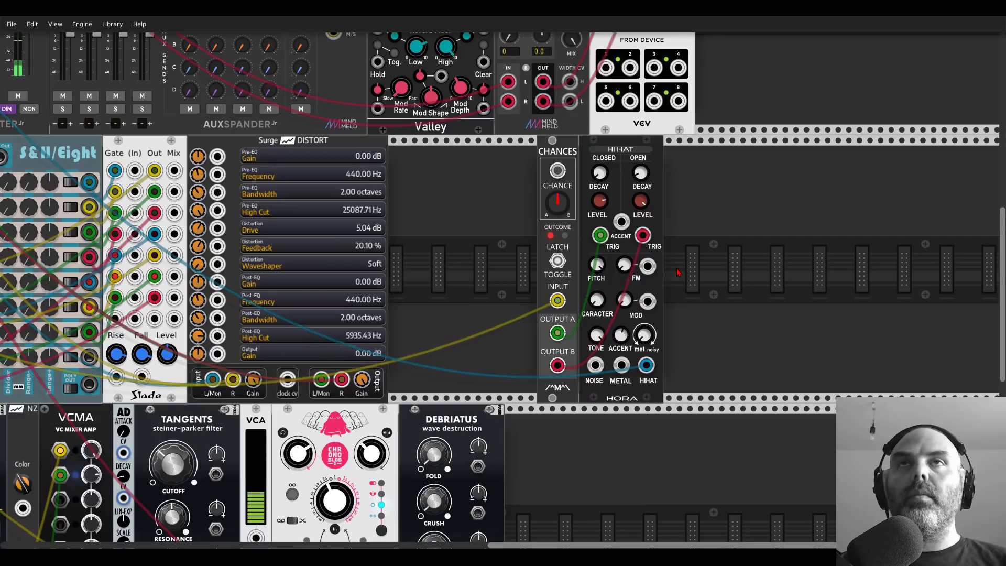
{"action": "scroll", "coordinate": [460, 188], "scroll_direction": "left", "scroll_amount": 10}
{"action": "scroll", "coordinate": [460, 187], "scroll_direction": "up", "scroll_amount": 3}
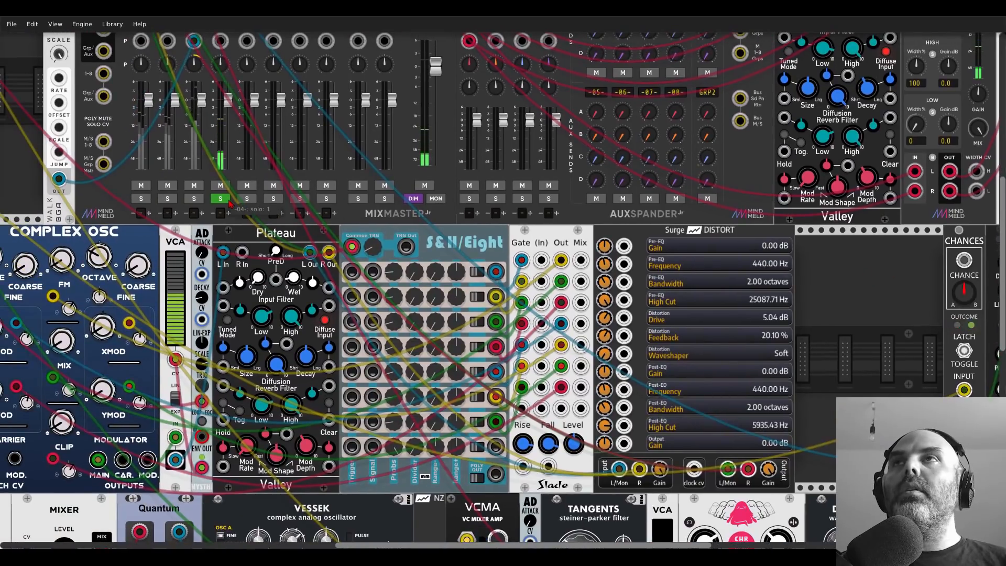
{"action": "scroll", "coordinate": [228, 203], "scroll_direction": "down", "scroll_amount": 5}
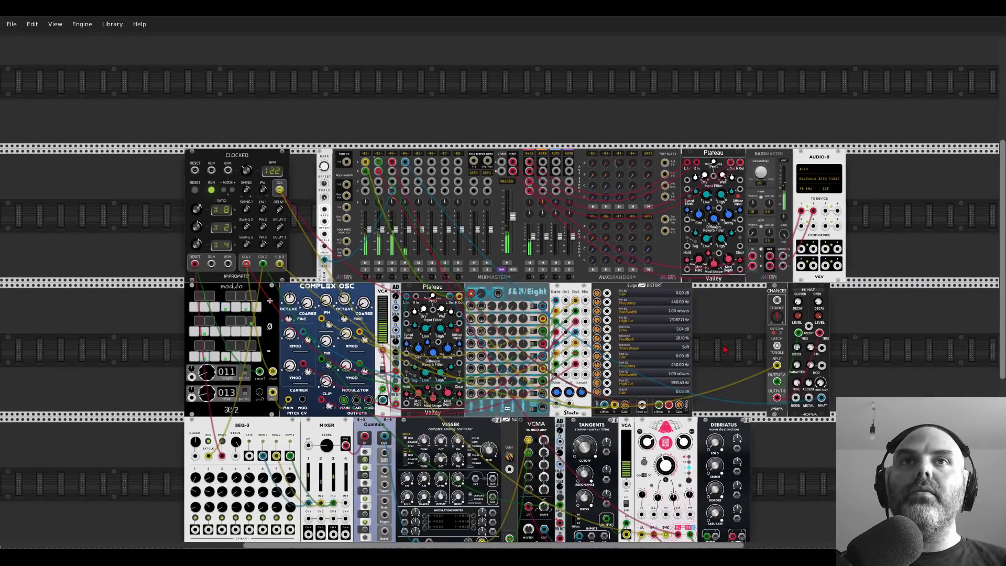
Step: Lower the gain adjust of MixMaster track 4 in its track settings
{"action": "scroll", "coordinate": [671, 295], "scroll_direction": "up", "scroll_amount": 2}
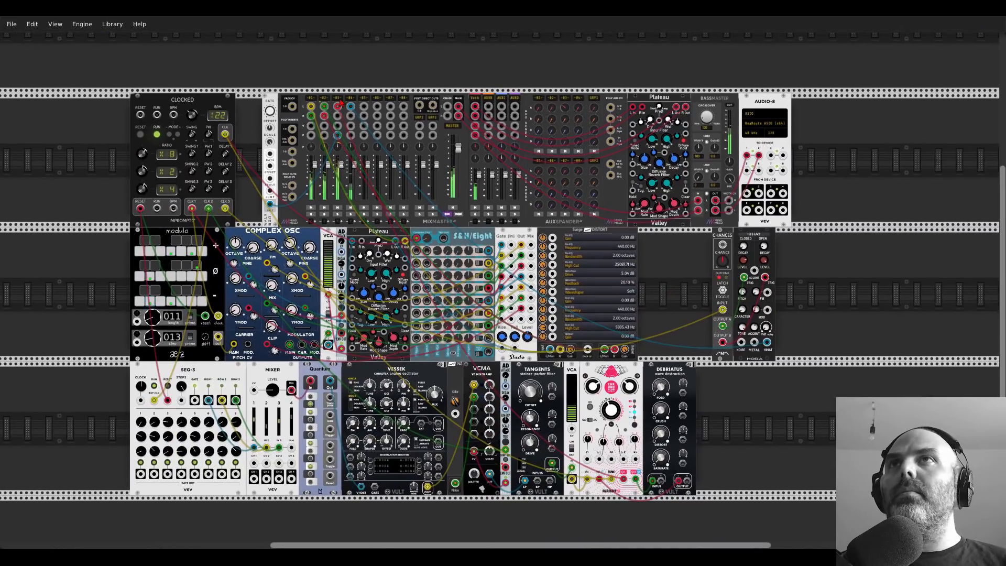
{"action": "right_click", "coordinate": [353, 103]}
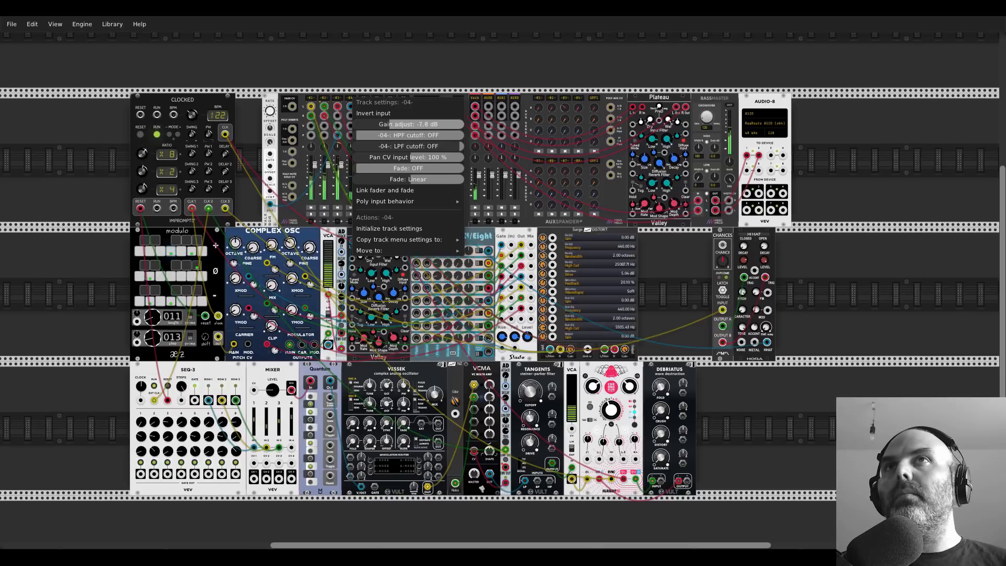
{"action": "left_click", "coordinate": [683, 281]}
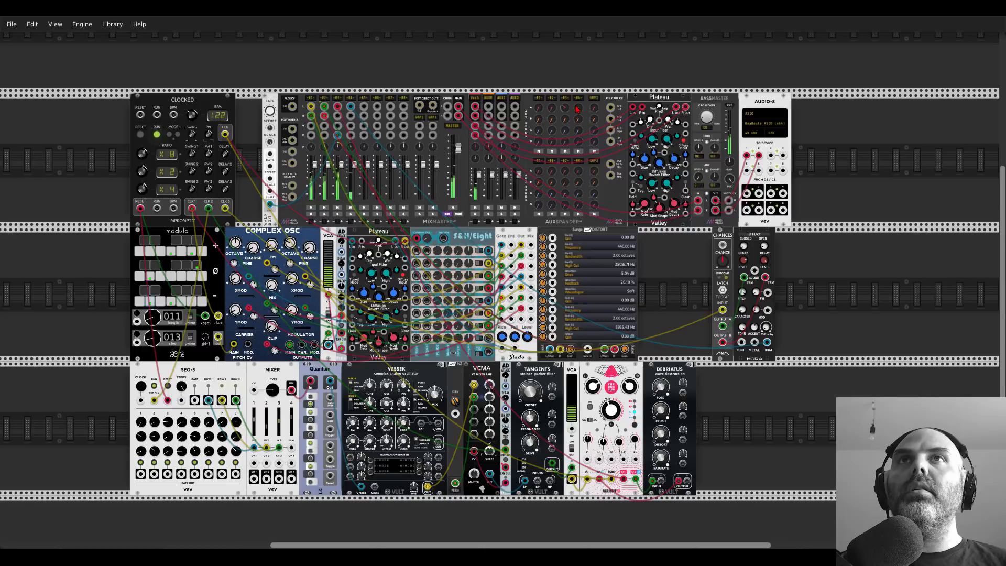
{"action": "mouse_move", "coordinate": [579, 110]}
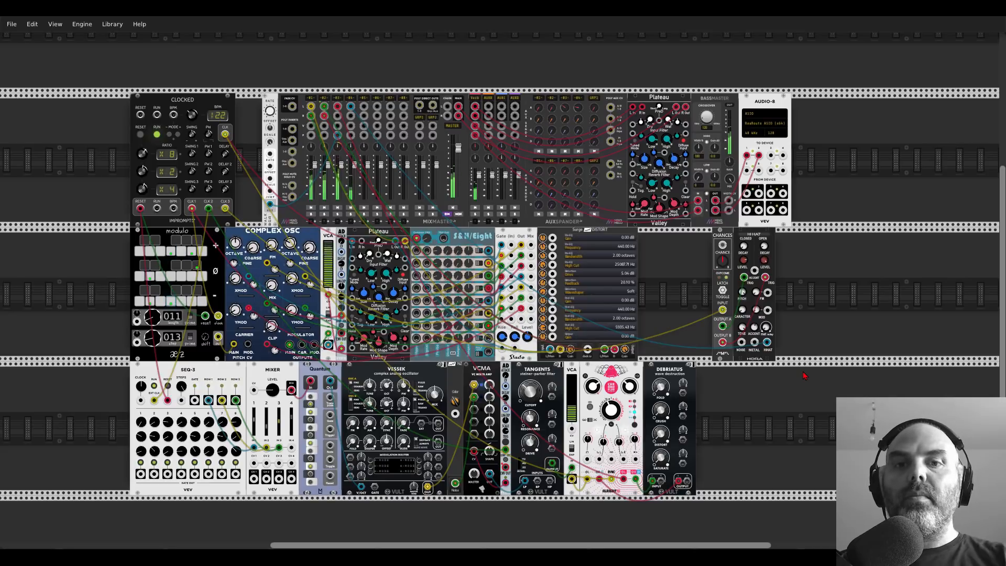
Step: Search the module library for "vca" and add the single VCA directly to the right of Hi Hat
{"action": "scroll", "coordinate": [718, 347], "scroll_direction": "up", "scroll_amount": 8}
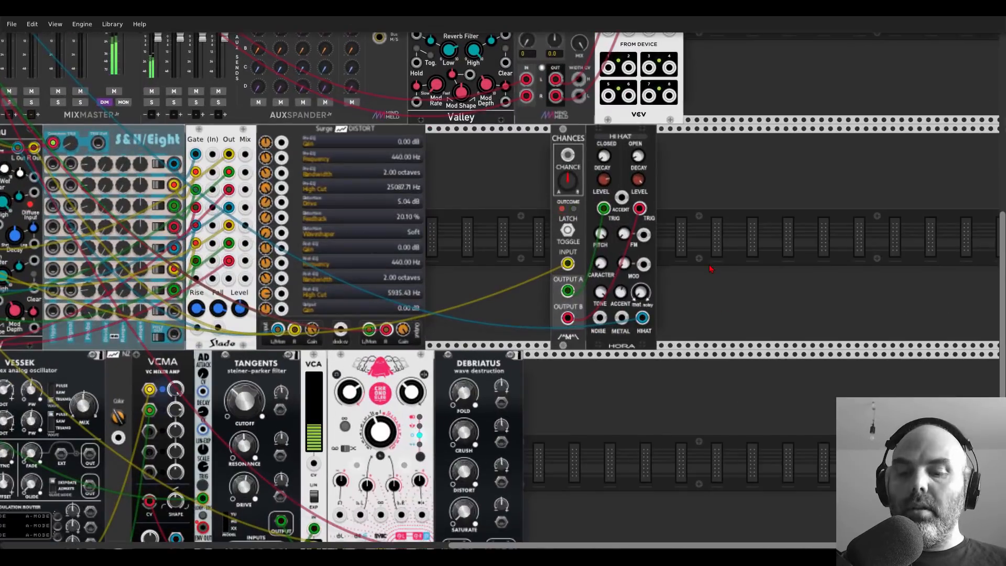
{"action": "right_click", "coordinate": [709, 269]}
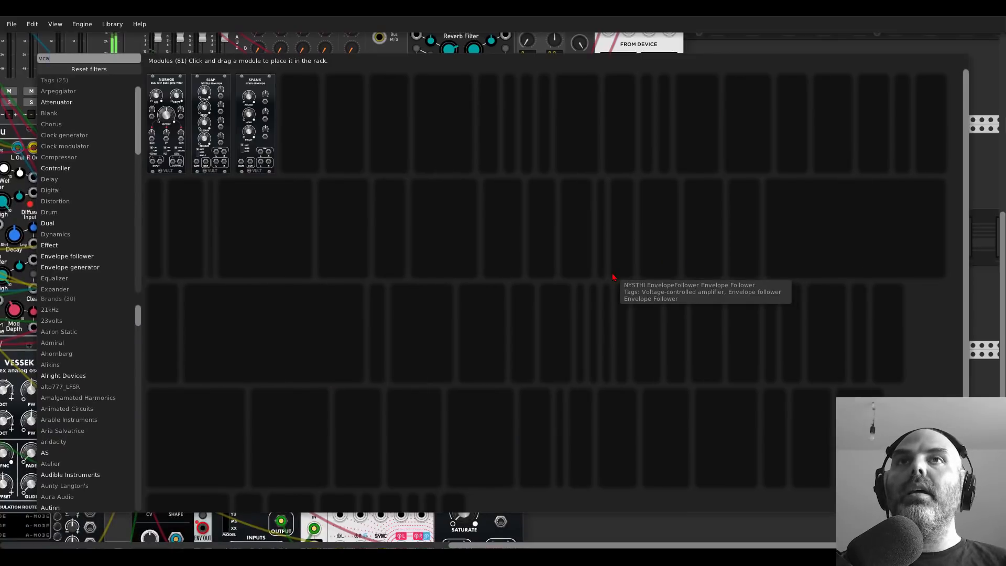
{"action": "left_click", "coordinate": [770, 336]}
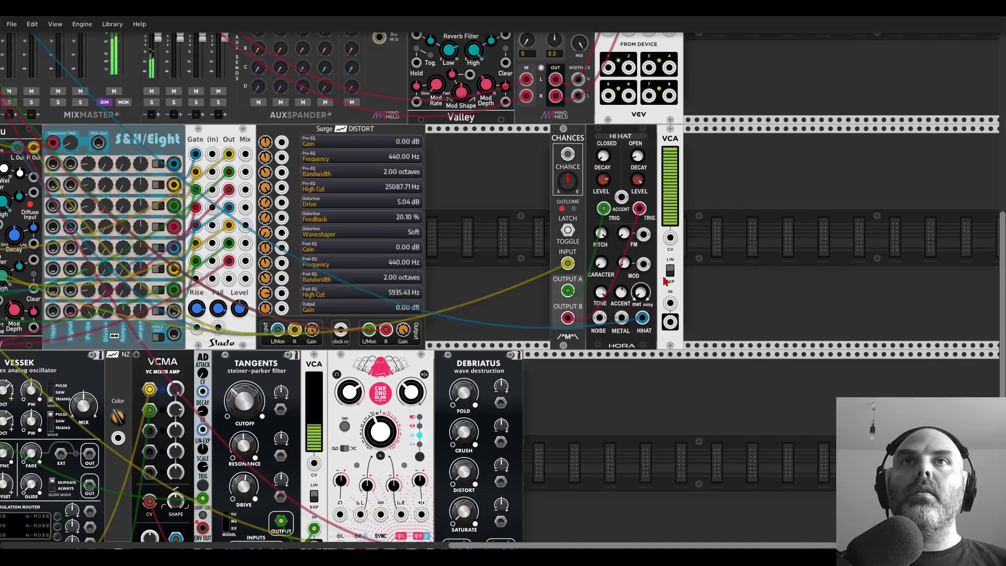
Step: Search the module library for "blob", add a second Chronoblob beside the new VCA, and patch the HIHAT output into the VCA's input
{"action": "right_click", "coordinate": [728, 304]}
{"action": "type", "text": "blob"}
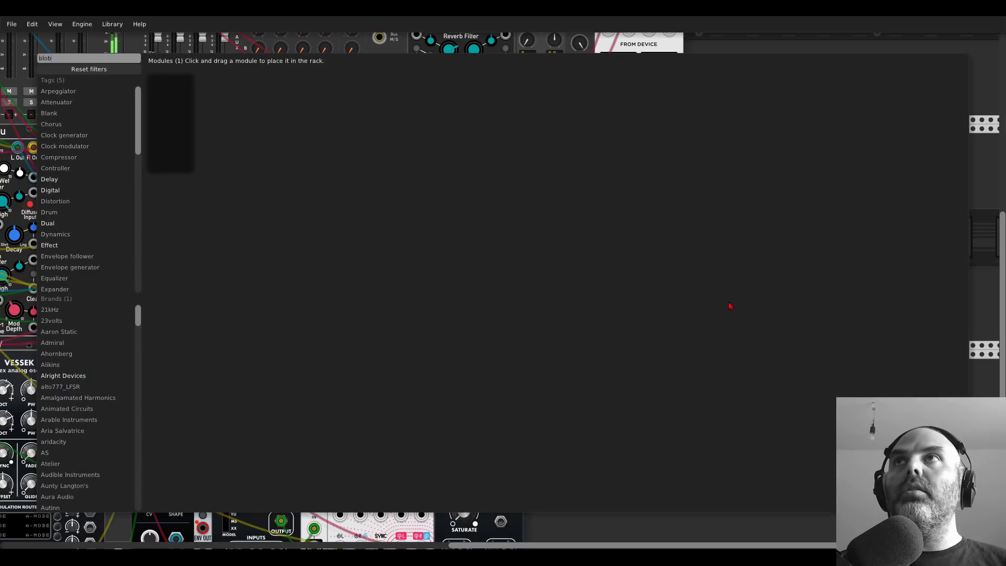
{"action": "left_click_drag", "start_coordinate": [172, 85], "coordinate": [690, 256]}
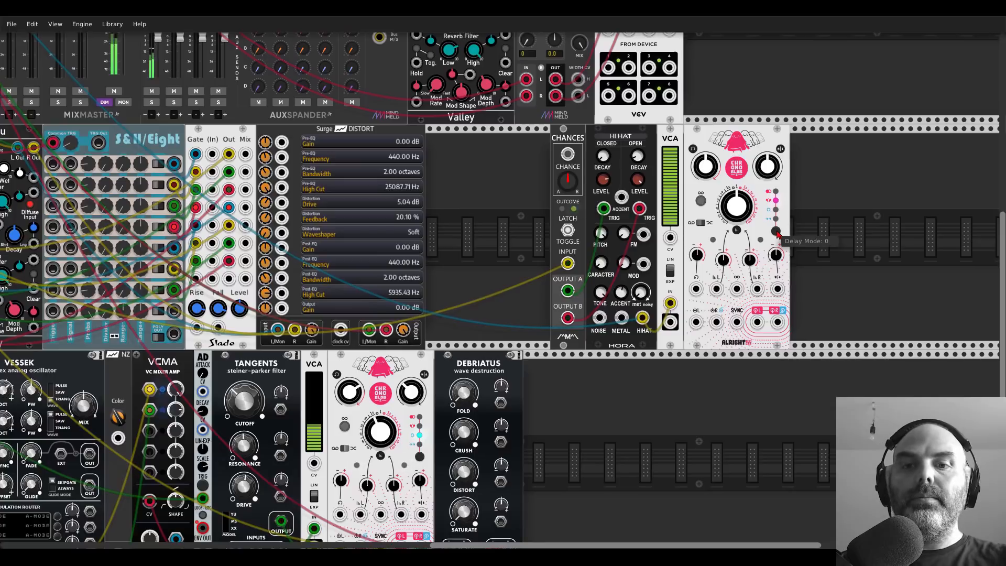
Step: Patch Clocked's main CLK output into the SYNC input of the new Chronoblob
{"action": "scroll", "coordinate": [777, 235], "scroll_direction": "down", "scroll_amount": 3}
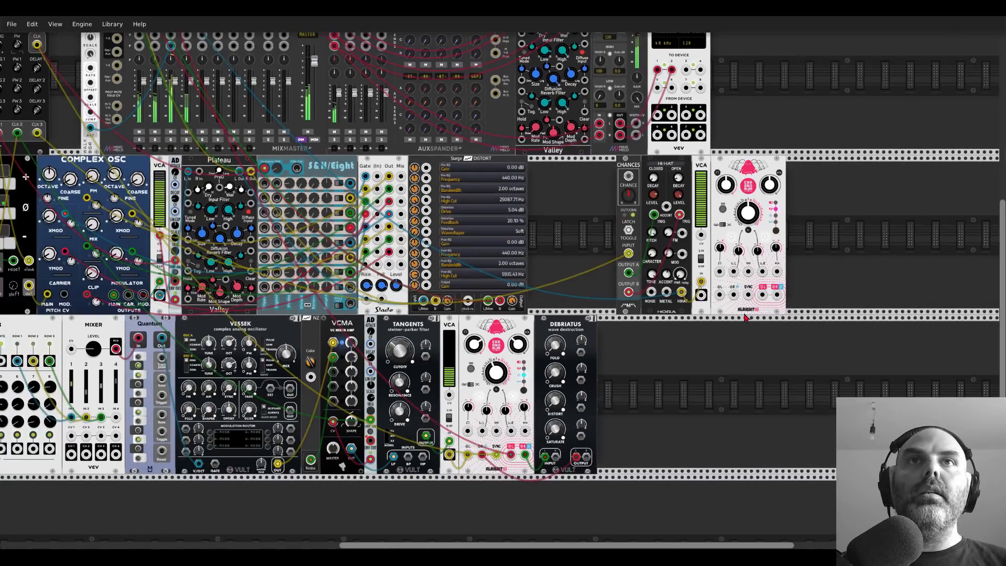
{"action": "scroll", "coordinate": [748, 298], "scroll_direction": "up", "scroll_amount": 2}
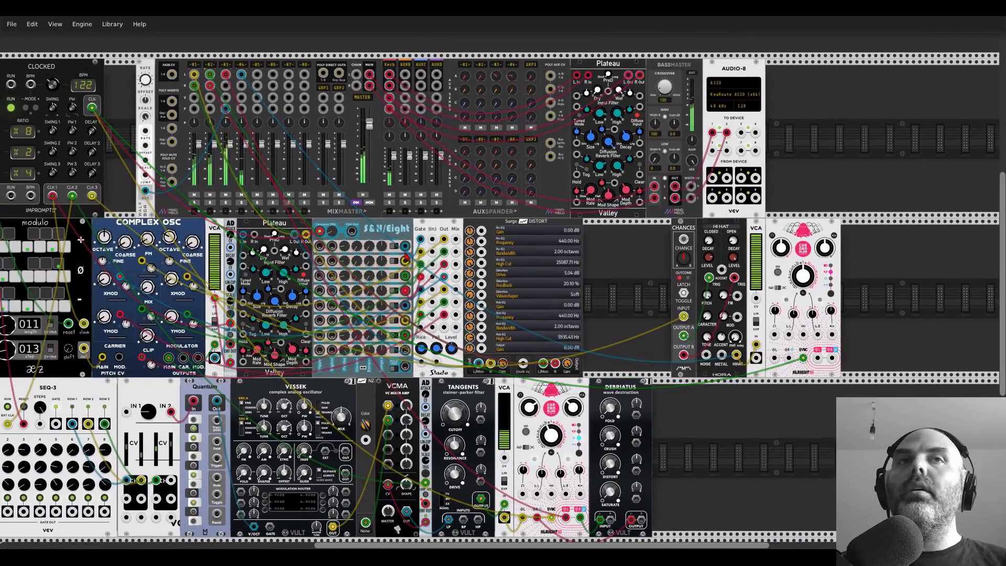
{"action": "scroll", "coordinate": [899, 329], "scroll_direction": "up", "scroll_amount": 2}
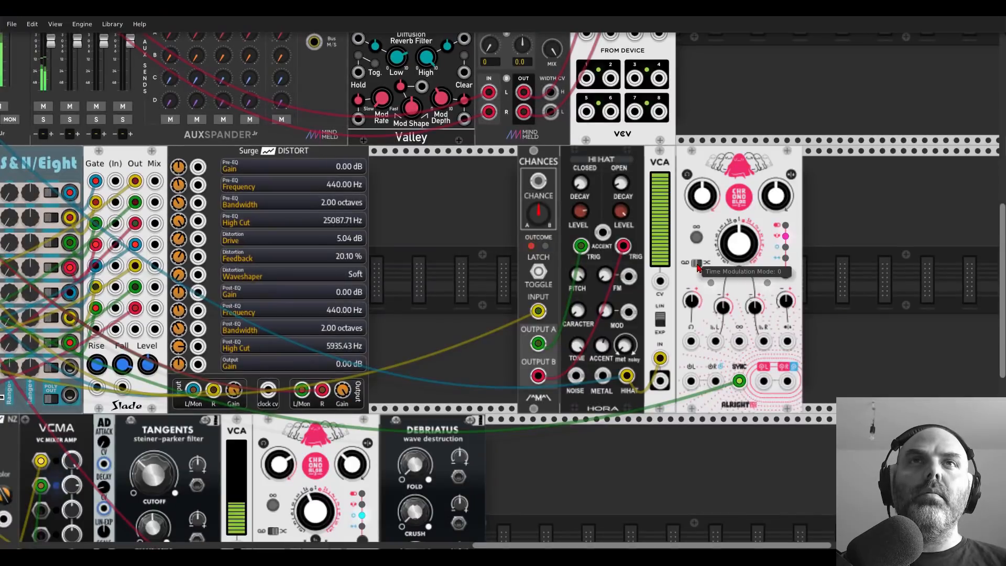
Step: Set the new Chronoblob's Dry/Wet to 1, raise its feedback slightly, and set its delay time to about 413.56 ms
{"action": "left_click_drag", "start_coordinate": [872, 313], "coordinate": [835, 292]}
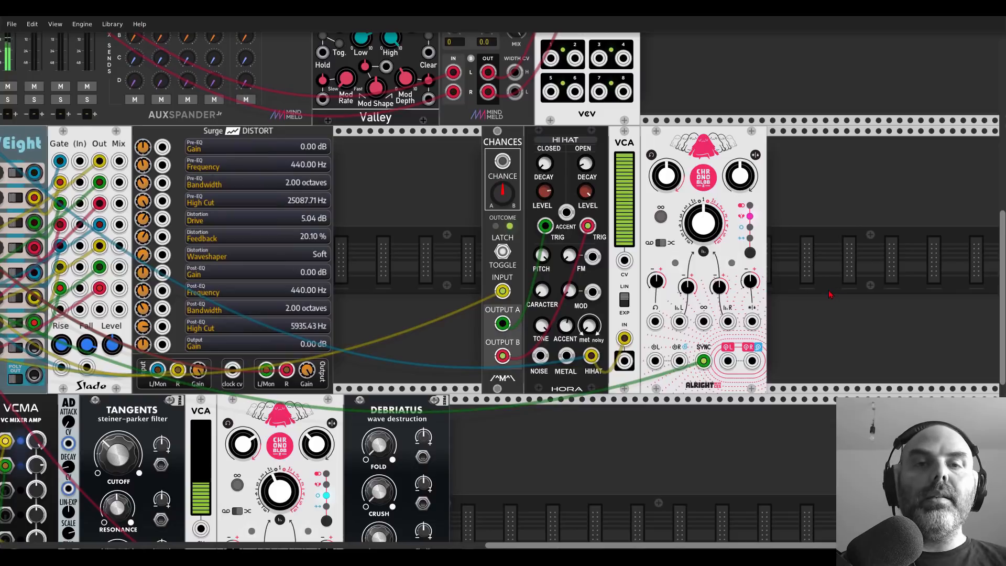
{"action": "left_click_drag", "start_coordinate": [744, 180], "coordinate": [745, 126]}
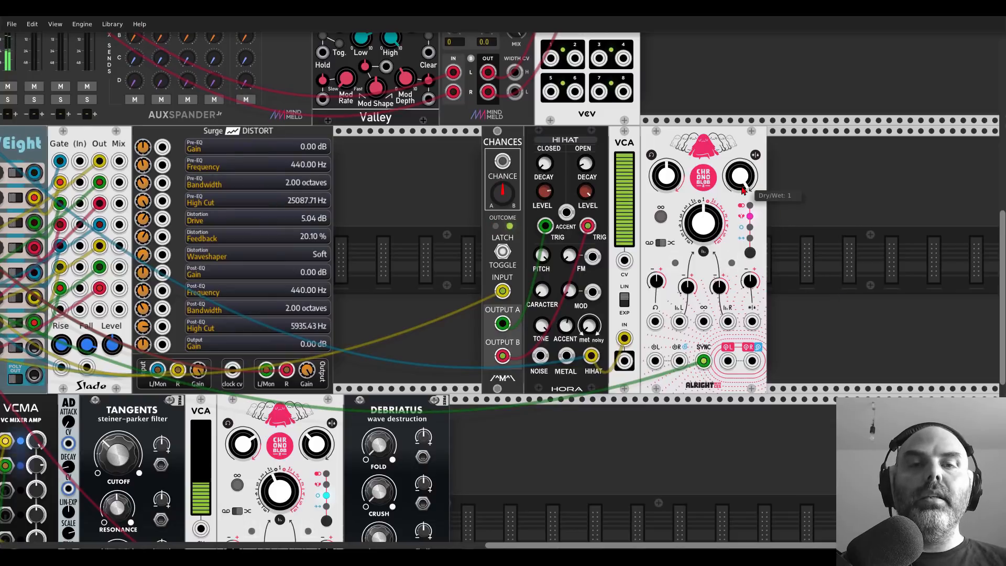
{"action": "left_click_drag", "start_coordinate": [665, 175], "coordinate": [666, 167]}
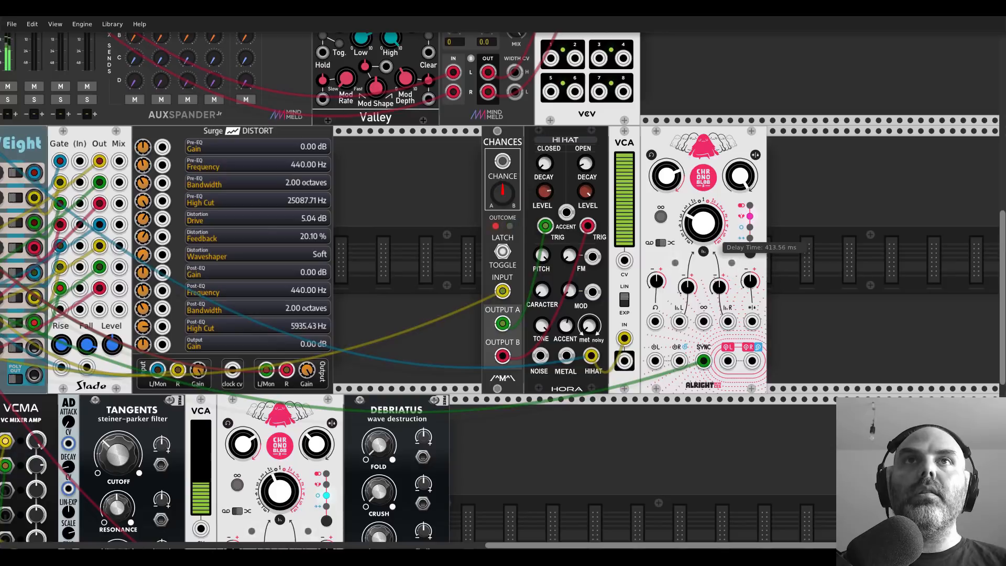
{"action": "left_click_drag", "start_coordinate": [685, 194], "coordinate": [685, 195]}
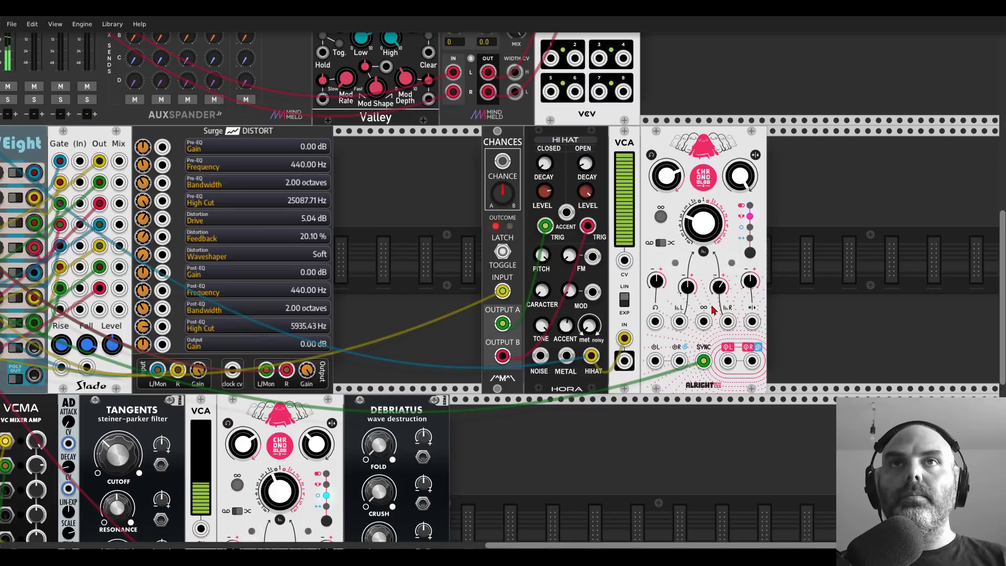
Step: With the hi-hat VCA's level at zero, patch its output through the new Chronoblob into the stereo inputs of MixMaster track 5
{"action": "left_click_drag", "start_coordinate": [634, 239], "coordinate": [635, 241]}
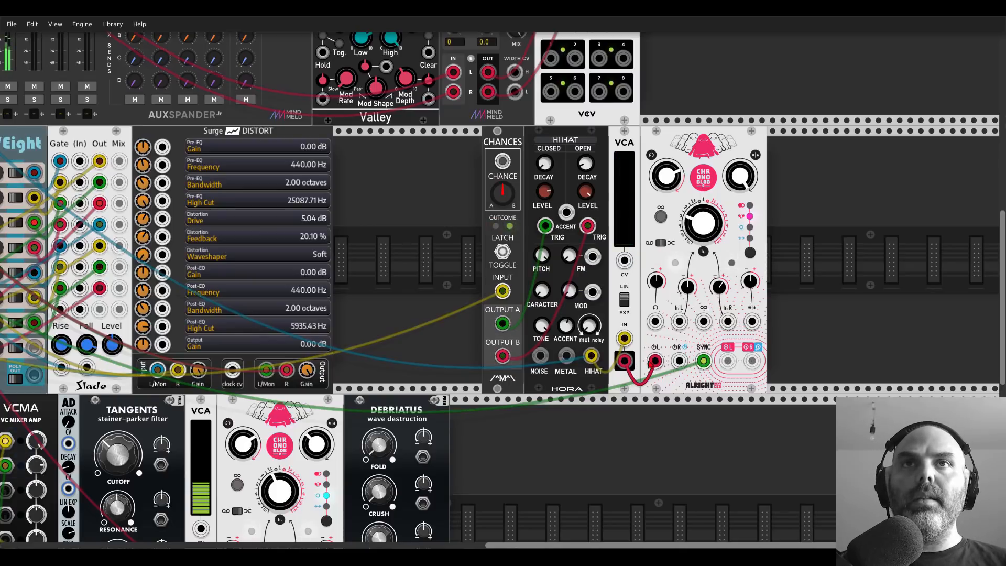
{"action": "scroll", "coordinate": [739, 369], "scroll_direction": "down", "scroll_amount": 2}
{"action": "left_click_drag", "start_coordinate": [738, 366], "coordinate": [171, 90]}
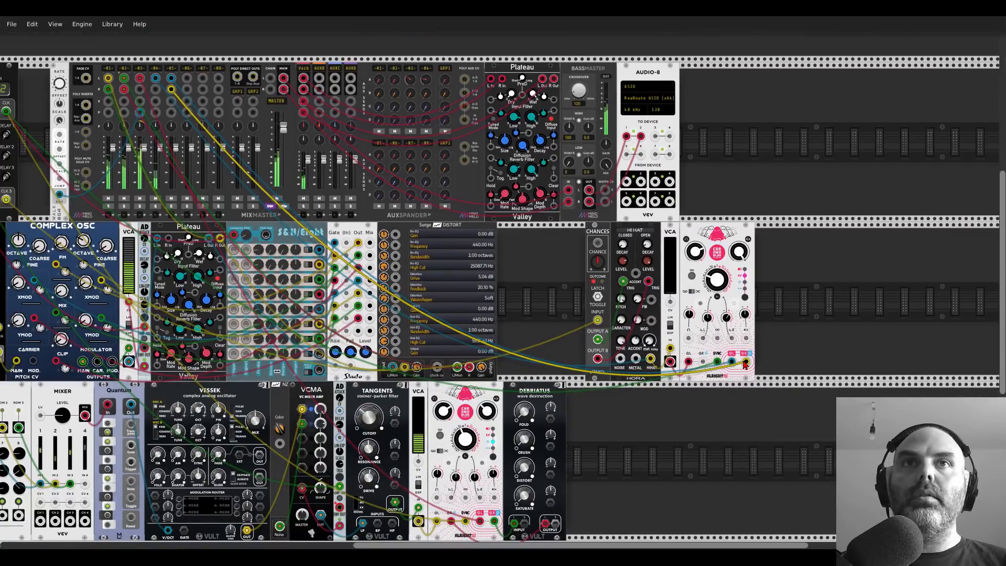
{"action": "scroll", "coordinate": [759, 367], "scroll_direction": "up", "scroll_amount": 3}
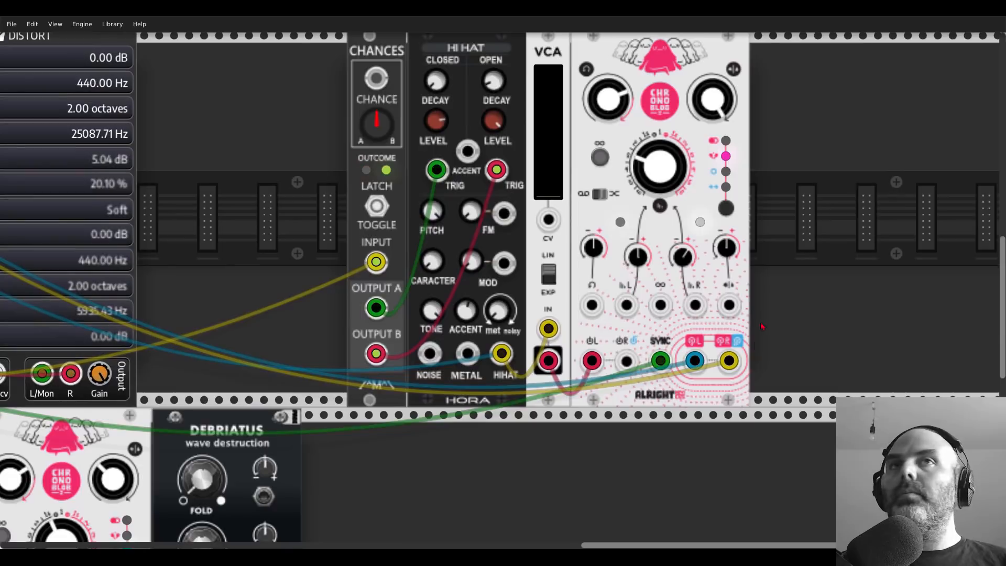
{"action": "left_click_drag", "start_coordinate": [771, 286], "coordinate": [830, 351]}
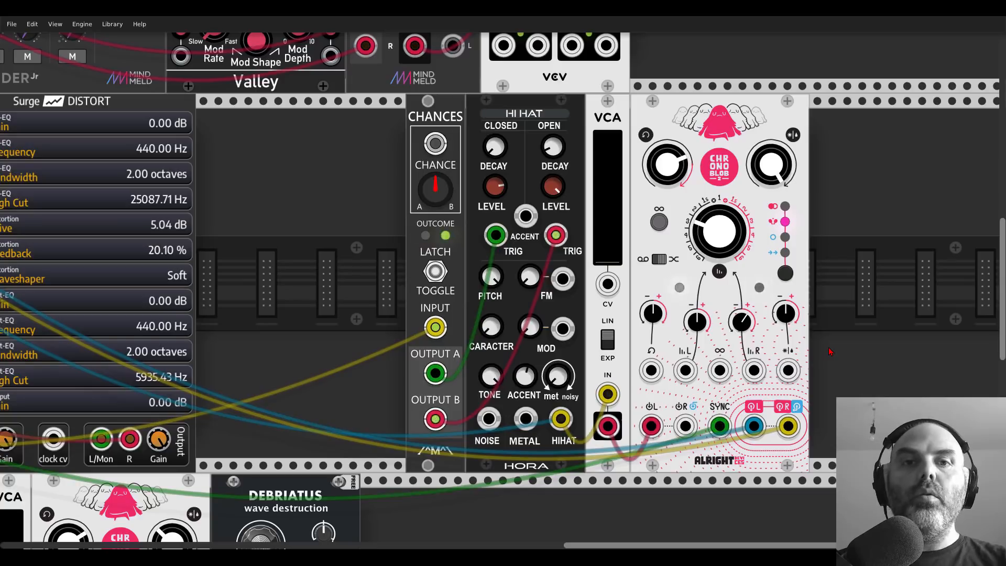
Step: Raise track 5's Verb send on AuxSpander to about -11.6 dB
{"action": "scroll", "coordinate": [828, 347], "scroll_direction": "down", "scroll_amount": 2}
{"action": "left_click_drag", "start_coordinate": [71, 37], "coordinate": [278, 194]}
{"action": "scroll", "coordinate": [278, 194], "scroll_direction": "down", "scroll_amount": 1}
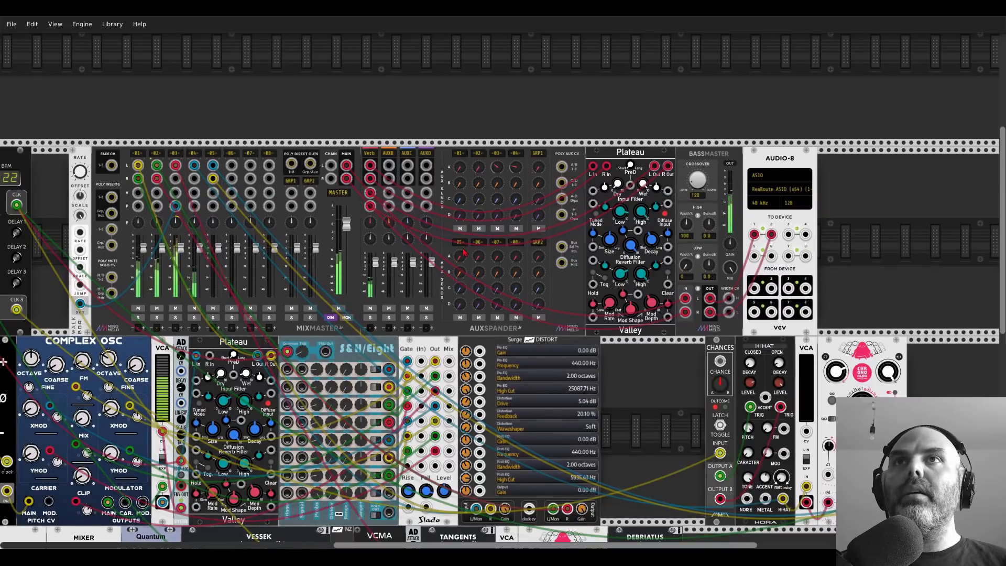
{"action": "left_click_drag", "start_coordinate": [460, 256], "coordinate": [459, 210]}
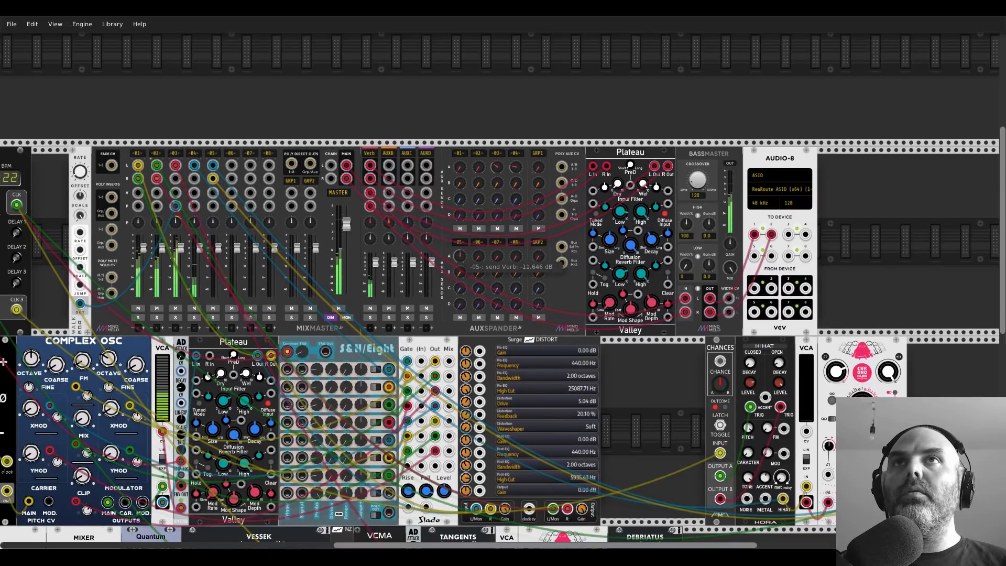
Step: Open the hi-hat VCA to about 64% to hear hits through the delay, and close it again
{"action": "scroll", "coordinate": [575, 350], "scroll_direction": "up", "scroll_amount": 3}
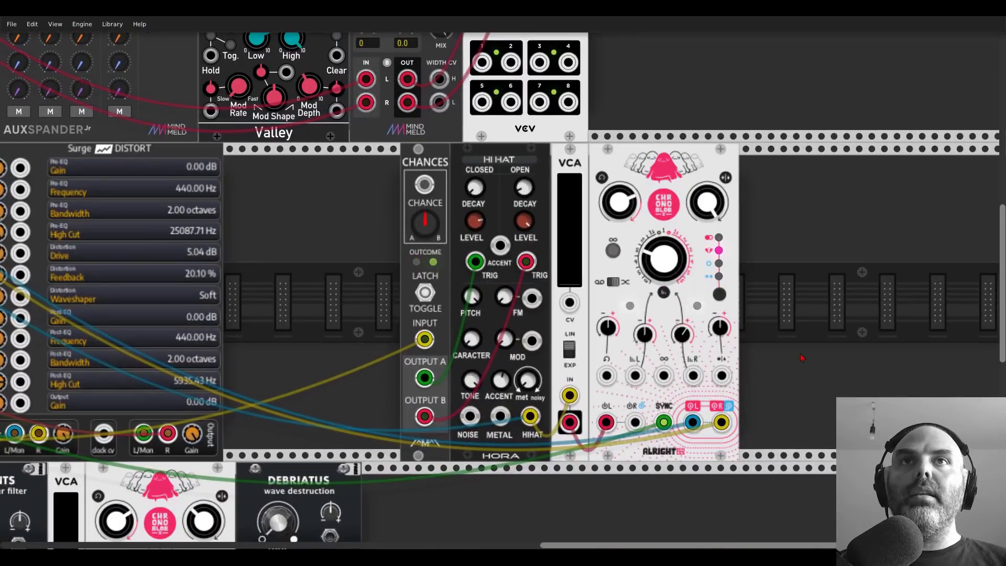
{"action": "left_click_drag", "start_coordinate": [801, 357], "coordinate": [778, 317]}
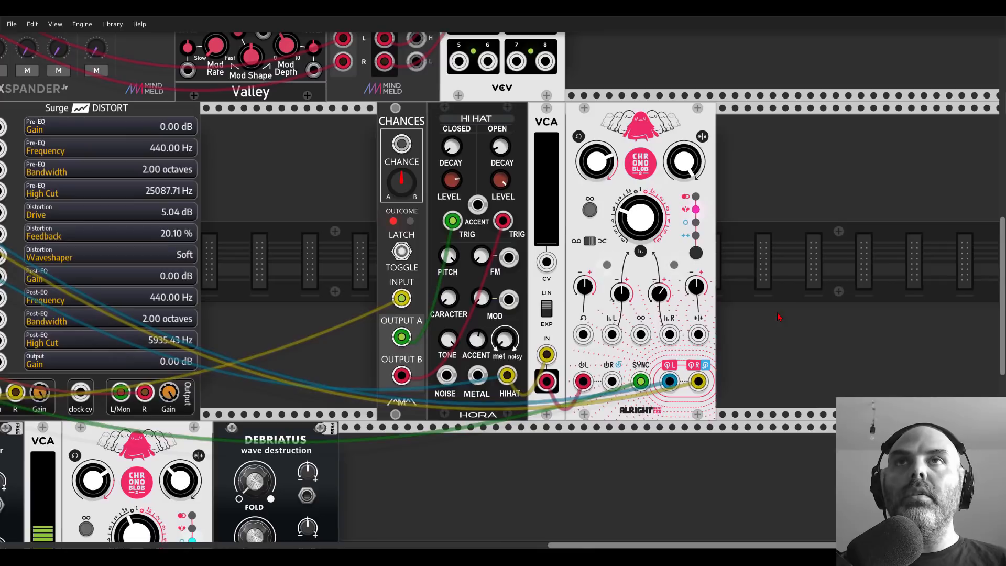
{"action": "scroll", "coordinate": [553, 228], "scroll_direction": "up", "scroll_amount": 1}
{"action": "left_click_drag", "start_coordinate": [552, 228], "coordinate": [552, 139]}
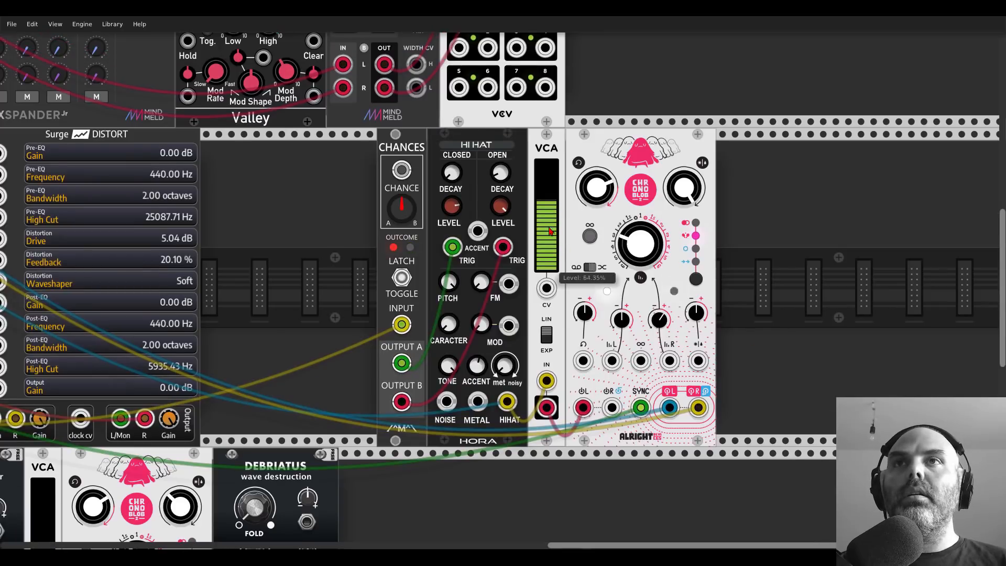
{"action": "left_click_drag", "start_coordinate": [448, 366], "coordinate": [448, 309]}
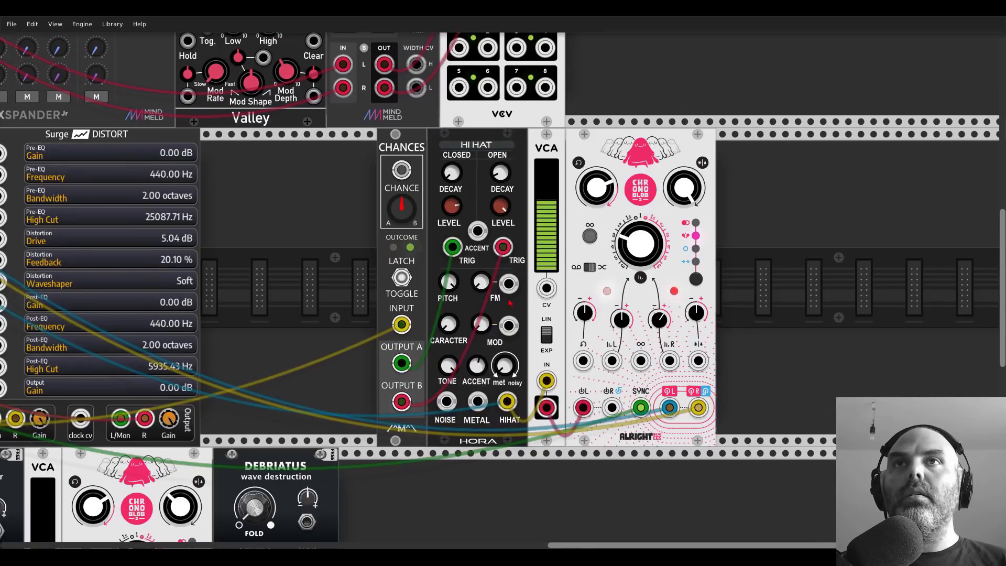
{"action": "left_click_drag", "start_coordinate": [549, 209], "coordinate": [550, 286]}
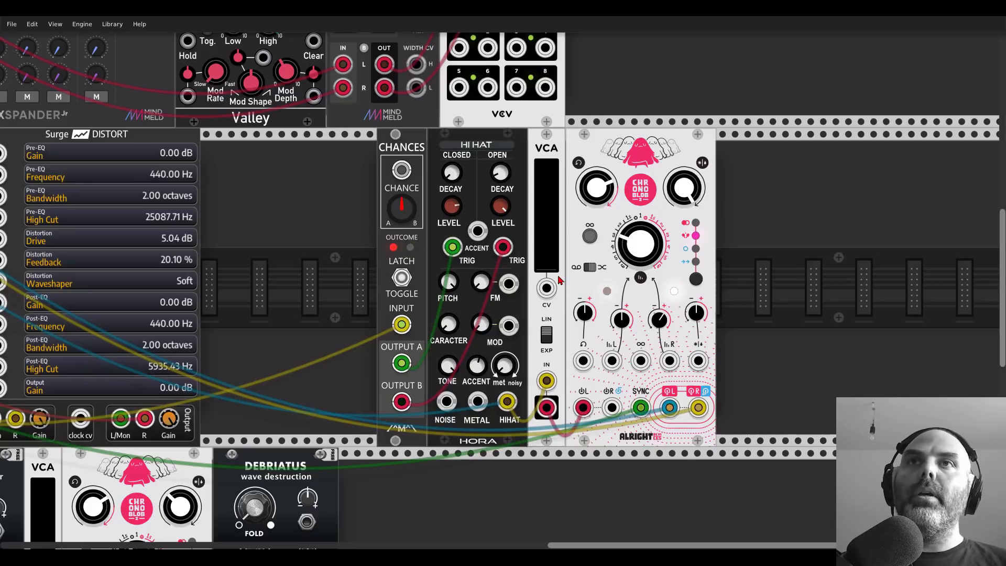
{"action": "scroll", "coordinate": [434, 240], "scroll_direction": "down", "scroll_amount": 3}
{"action": "left_click_drag", "start_coordinate": [433, 240], "coordinate": [530, 288]}
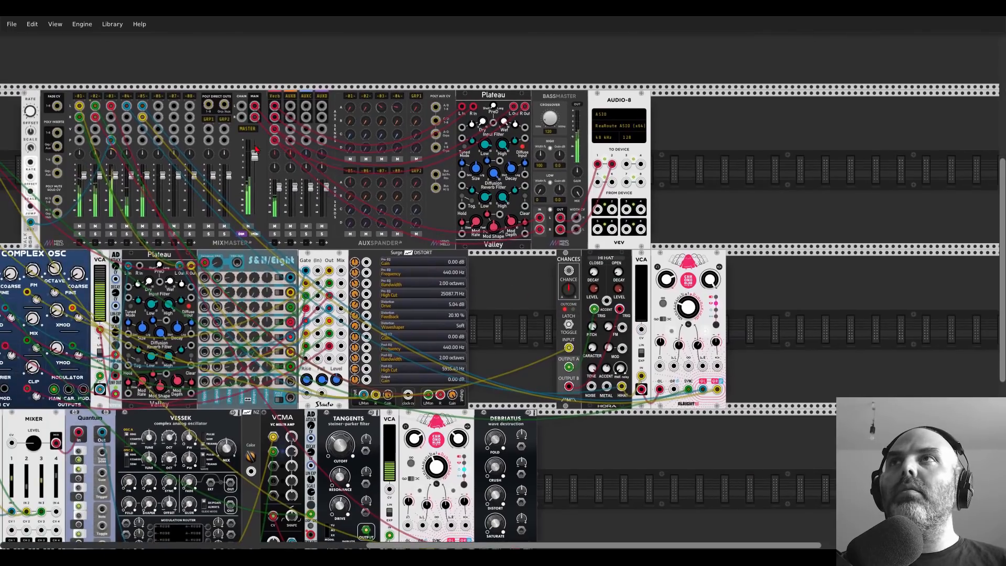
Step: Lower the gain adjust of MixMaster track 5 to about -10.6 dB
{"action": "right_click", "coordinate": [144, 97]}
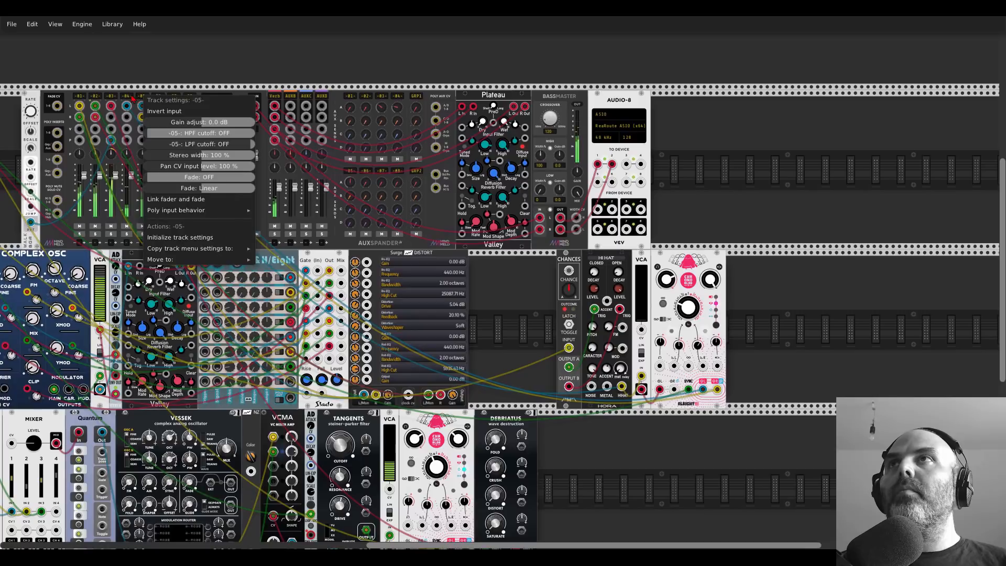
{"action": "right_click", "coordinate": [129, 99]}
{"action": "right_click", "coordinate": [129, 99]}
{"action": "right_click", "coordinate": [142, 98]}
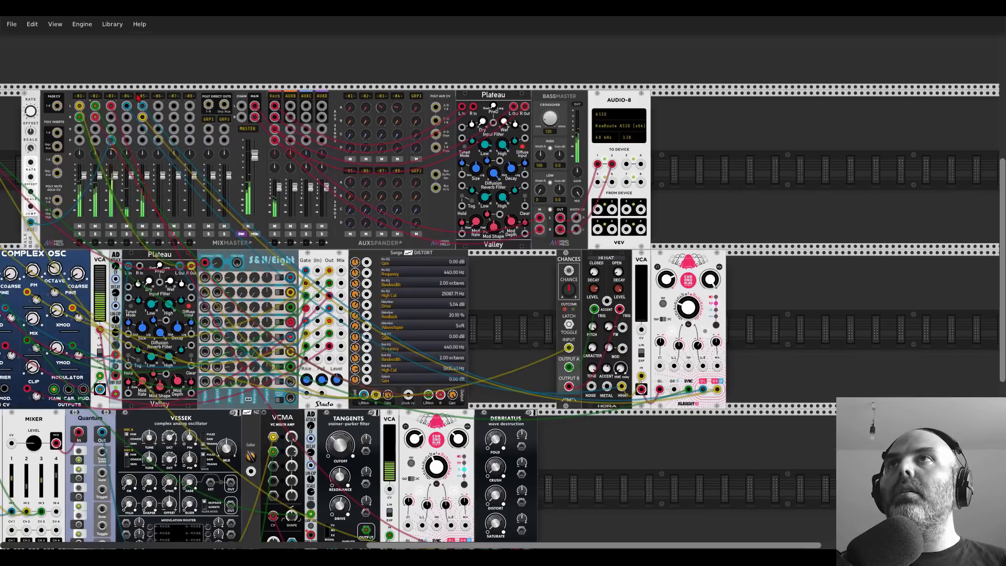
{"action": "right_click", "coordinate": [142, 97]}
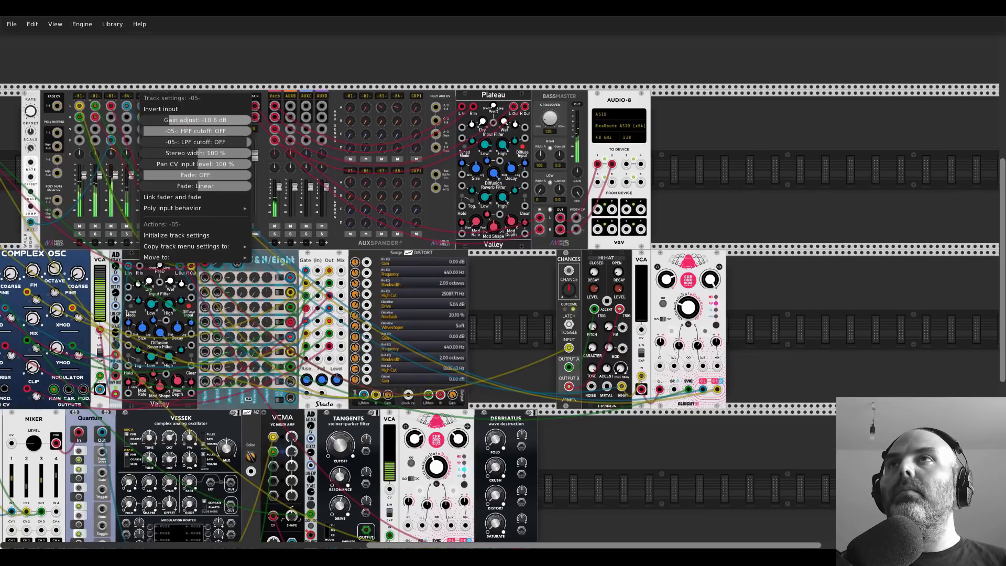
{"action": "left_click", "coordinate": [736, 375]}
Step: Open the hi-hat VCA fully to try the open-hat decay and tone settings, and close it back to 0%
{"action": "scroll", "coordinate": [736, 374], "scroll_direction": "up", "scroll_amount": 5}
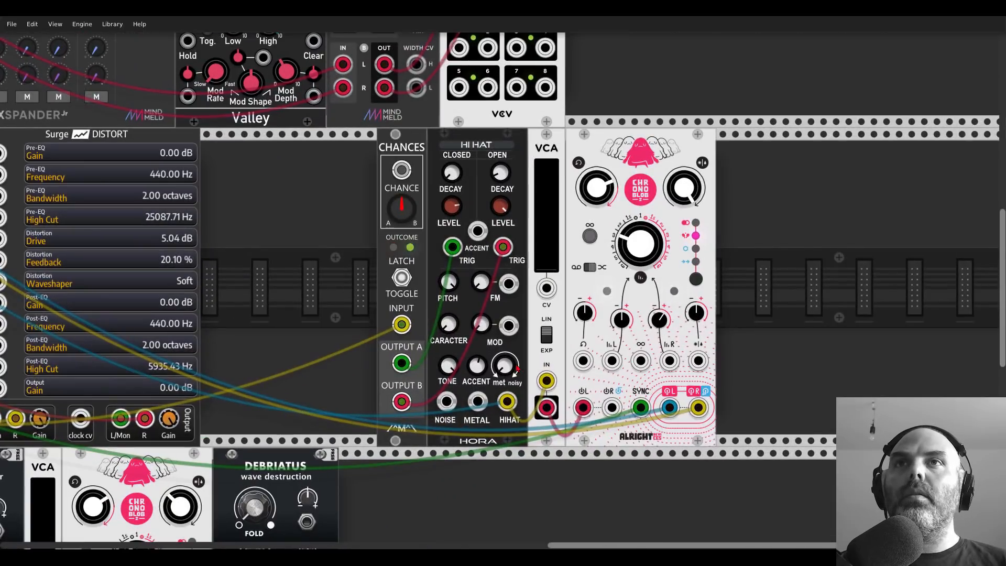
{"action": "left_click_drag", "start_coordinate": [547, 248], "coordinate": [547, 123]}
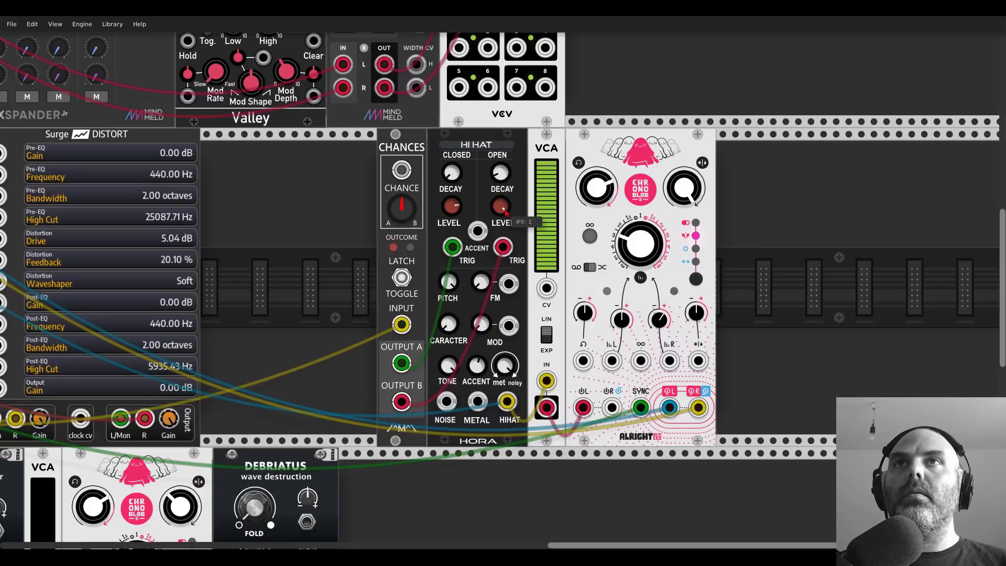
{"action": "left_click_drag", "start_coordinate": [500, 173], "coordinate": [500, 104]}
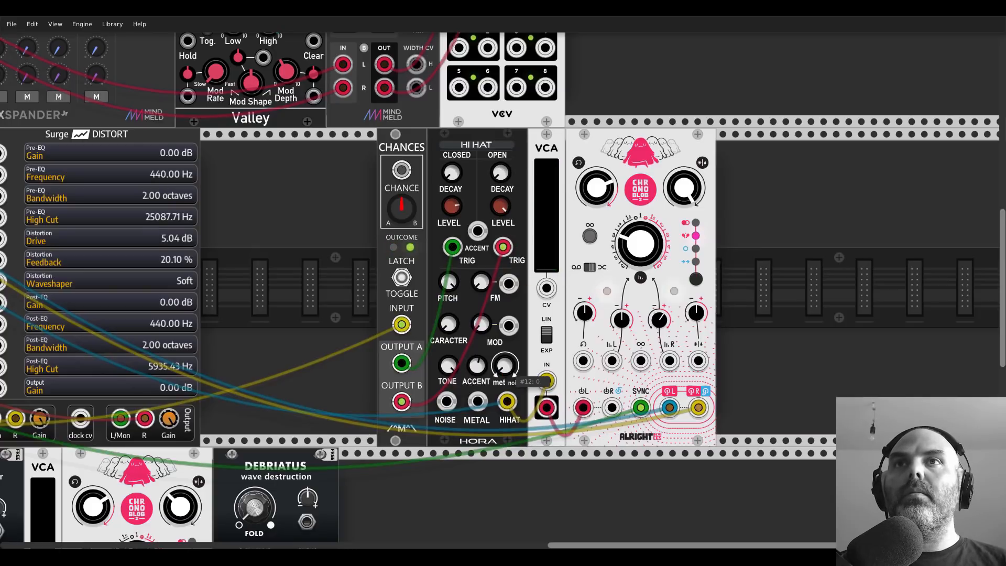
{"action": "left_click_drag", "start_coordinate": [501, 173], "coordinate": [500, 191]}
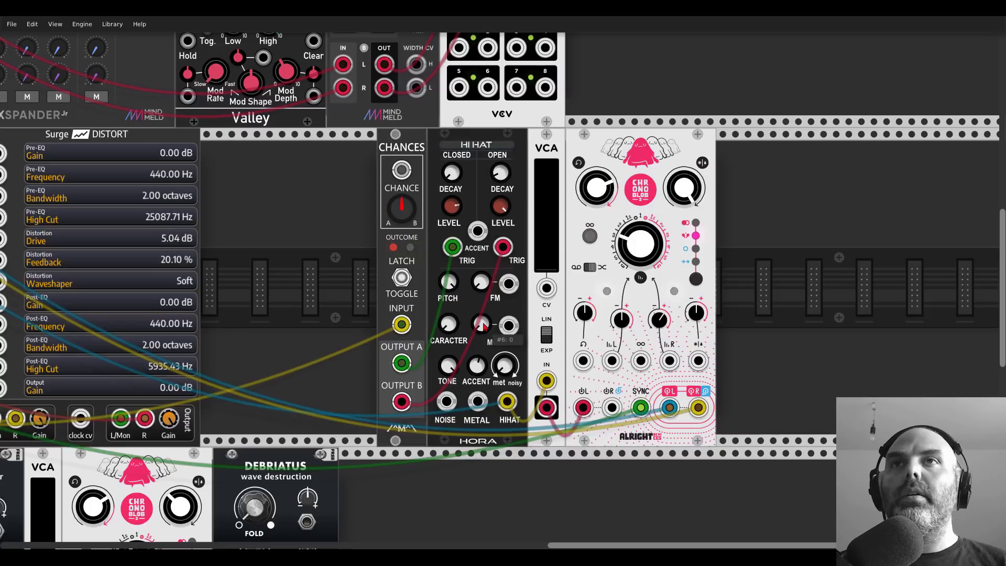
{"action": "mouse_move", "coordinate": [450, 368]}
{"action": "left_mouse_down"}
{"action": "mouse_move", "coordinate": [450, 419]}
{"action": "mouse_move", "coordinate": [450, 381]}
{"action": "left_mouse_up"}
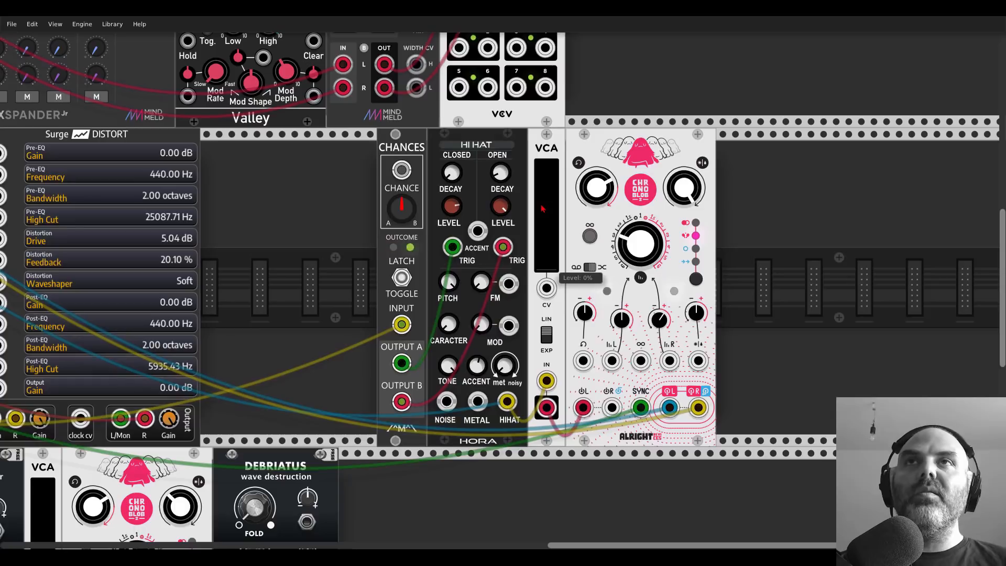
Step: Add a Tangents filter below the hi-hat with its cutoff at 0, and patch HI HAT's NOISE output into its LP input
{"action": "scroll", "coordinate": [325, 215], "scroll_direction": "down", "scroll_amount": 3}
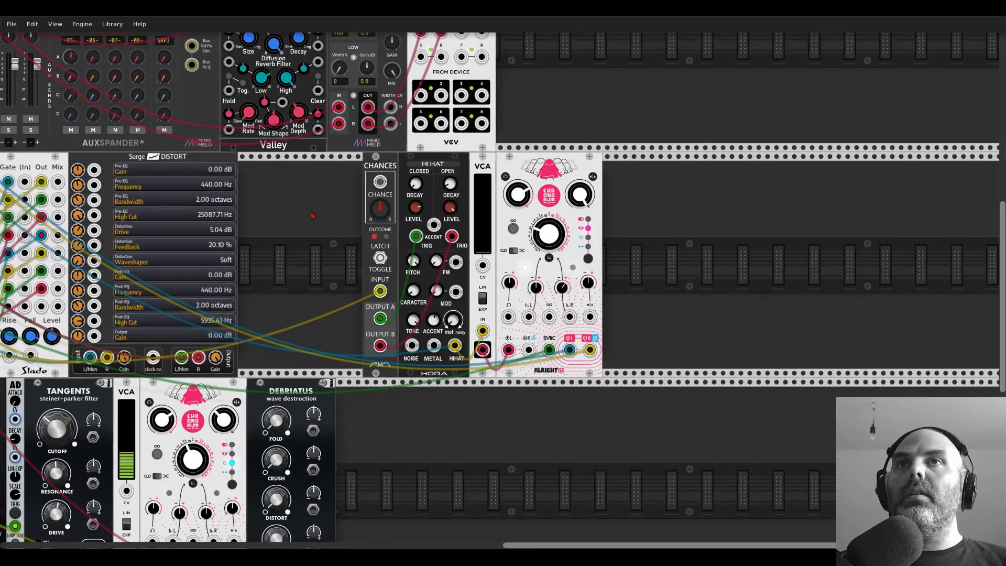
{"action": "scroll", "coordinate": [325, 215], "scroll_direction": "down", "scroll_amount": 3}
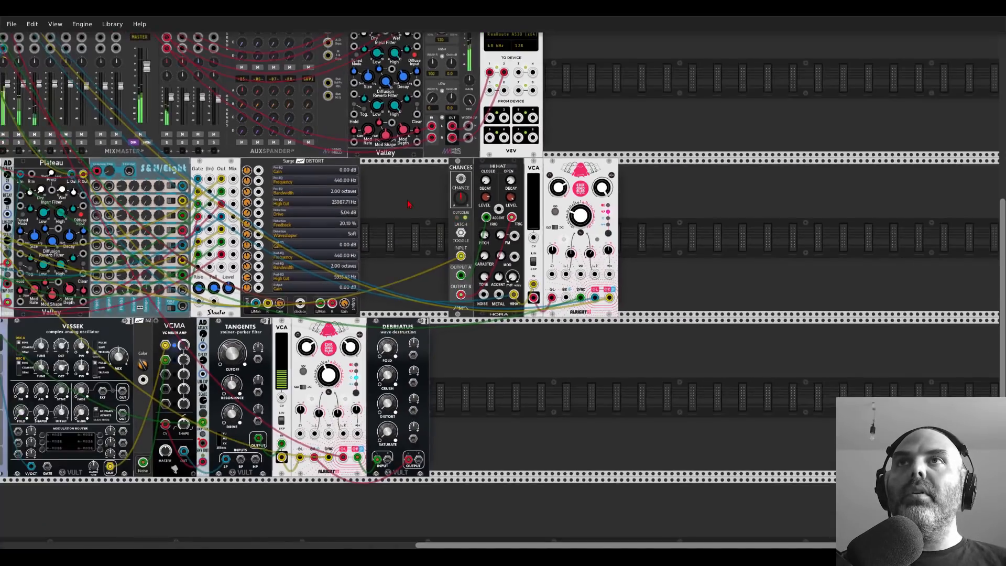
{"action": "left_click_drag", "start_coordinate": [409, 204], "coordinate": [617, 241]}
{"action": "scroll", "coordinate": [617, 241], "scroll_direction": "down", "scroll_amount": 2}
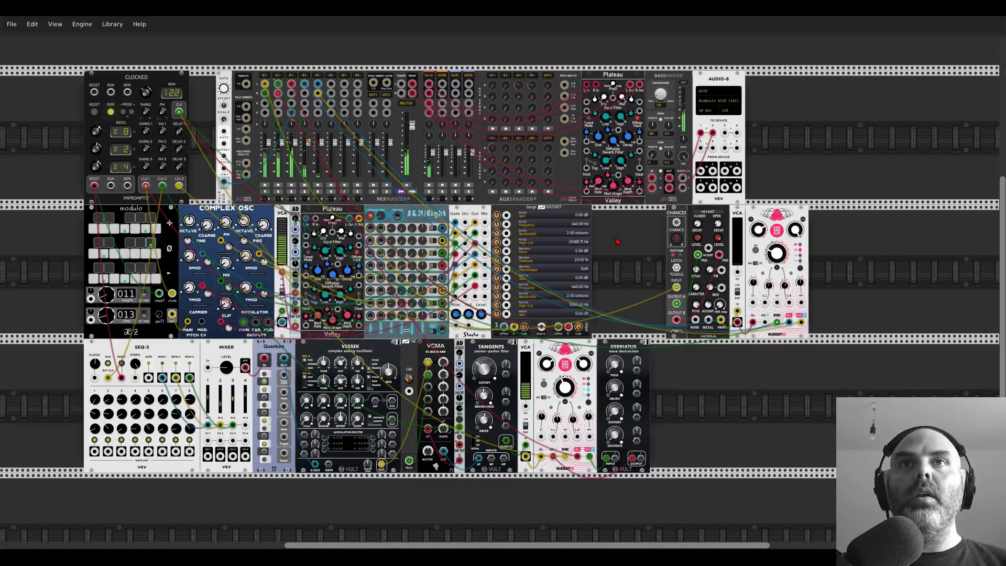
{"action": "left_click_drag", "start_coordinate": [753, 413], "coordinate": [592, 329]}
{"action": "right_click", "coordinate": [592, 329]}
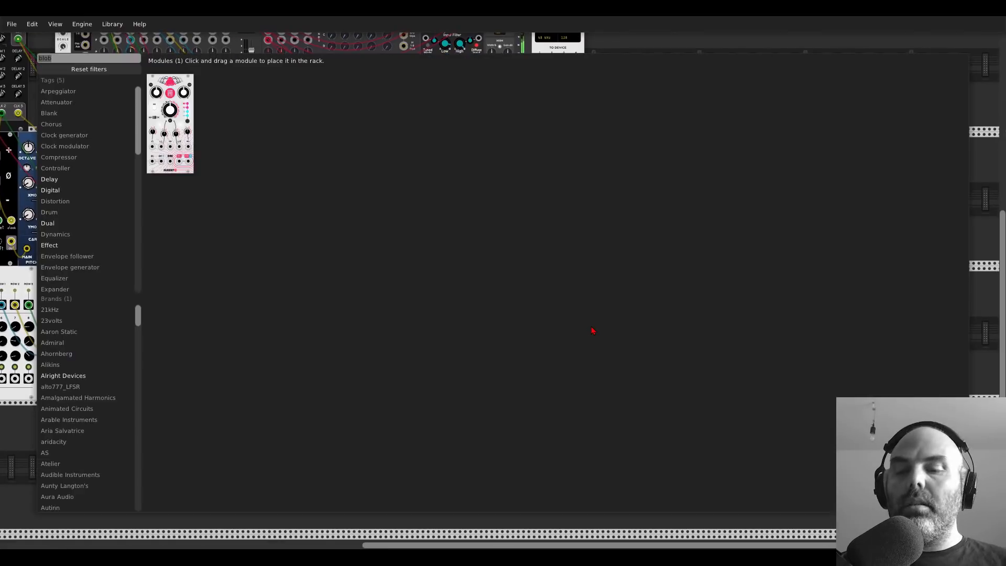
{"action": "type", "text": "tange"}
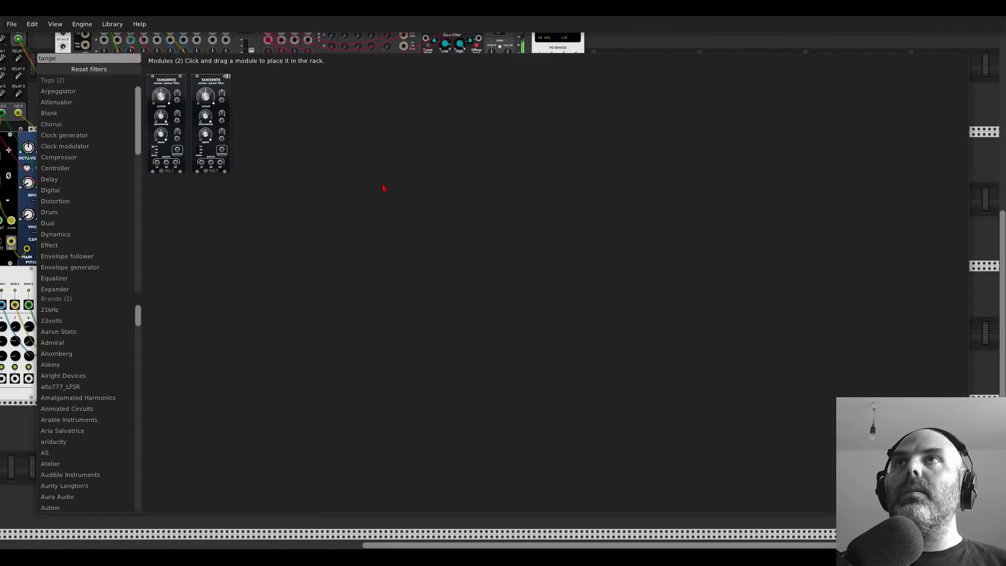
{"action": "left_click_drag", "start_coordinate": [220, 79], "coordinate": [647, 246]}
{"action": "scroll", "coordinate": [607, 308], "scroll_direction": "up", "scroll_amount": 5}
{"action": "left_click_drag", "start_coordinate": [541, 195], "coordinate": [629, 195]}
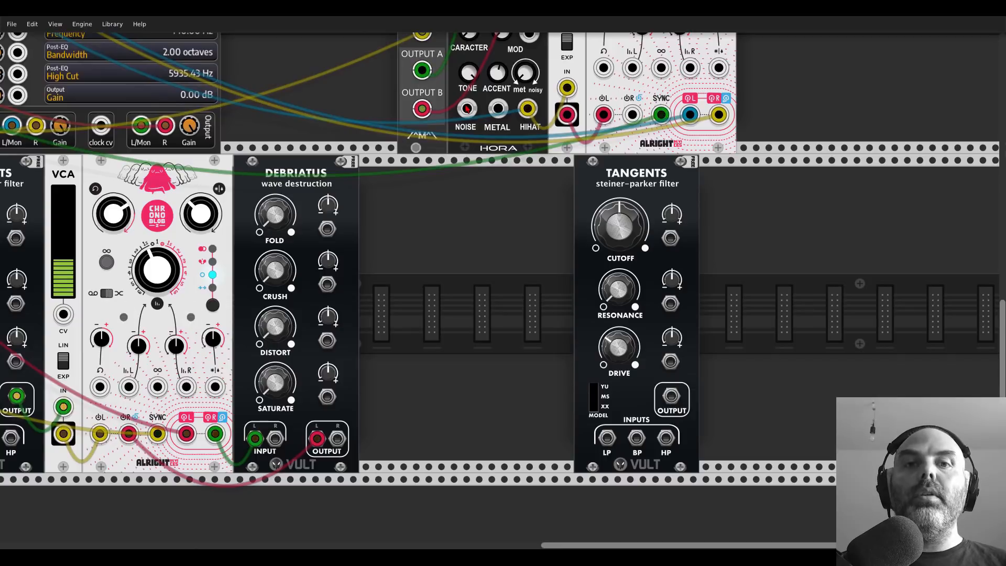
{"action": "left_click_drag", "start_coordinate": [466, 108], "coordinate": [605, 437]}
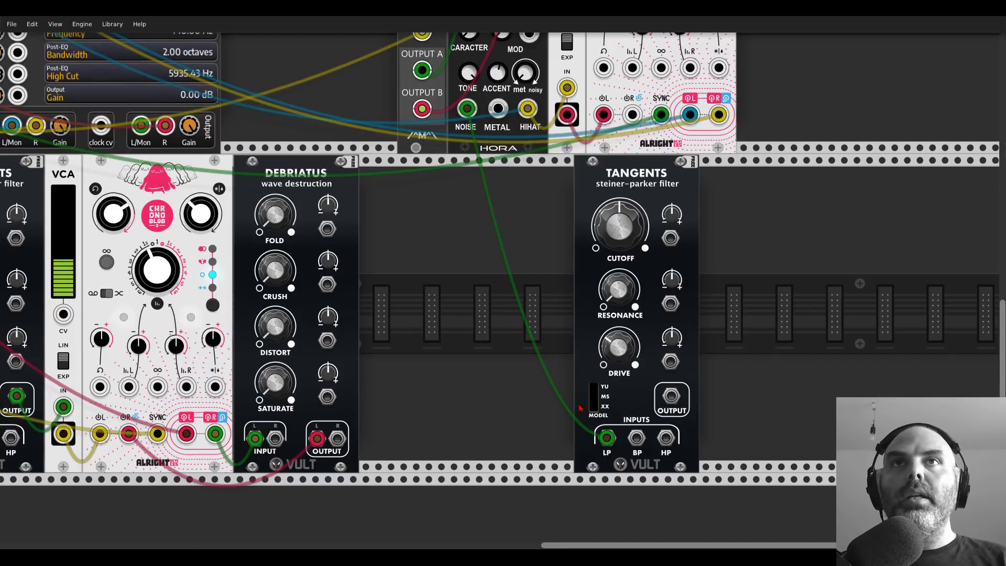
{"action": "mouse_move", "coordinate": [632, 305]}
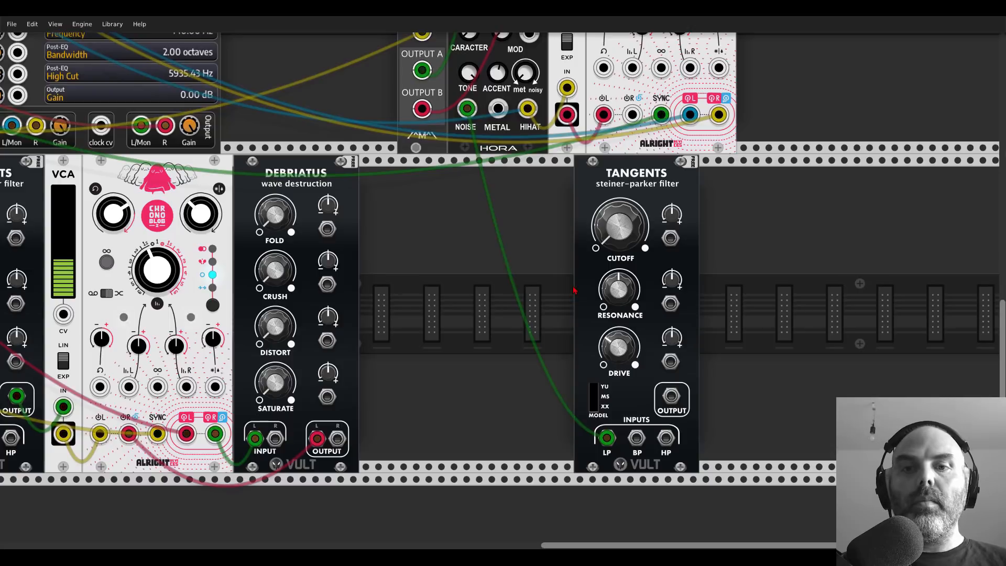
Step: Add a VCV Delay beside the new Tangents, raise its time and feedback, and set its color to 100%
{"action": "right_click", "coordinate": [807, 283]}
{"action": "type", "text": "delay"}
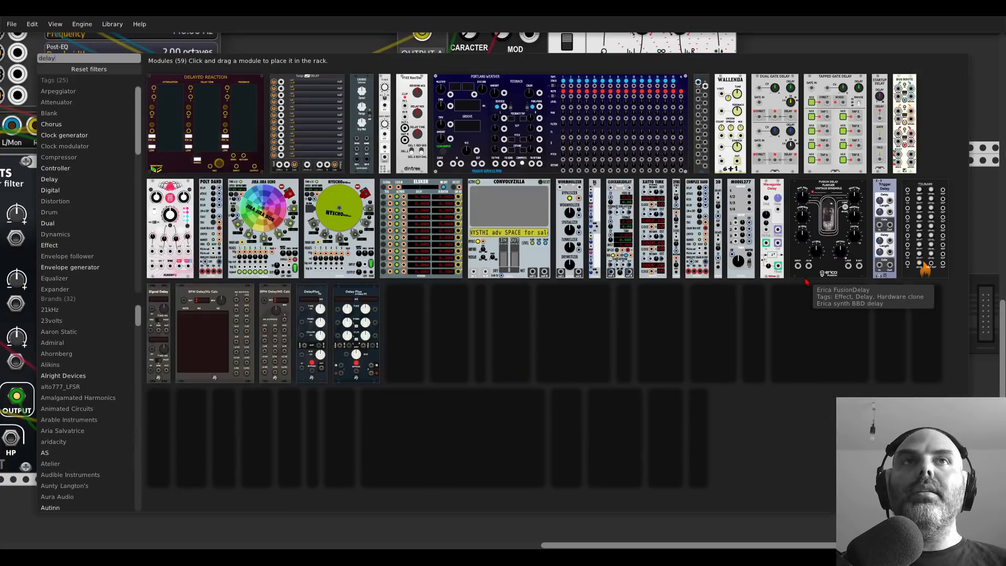
{"action": "left_click", "coordinate": [890, 314]}
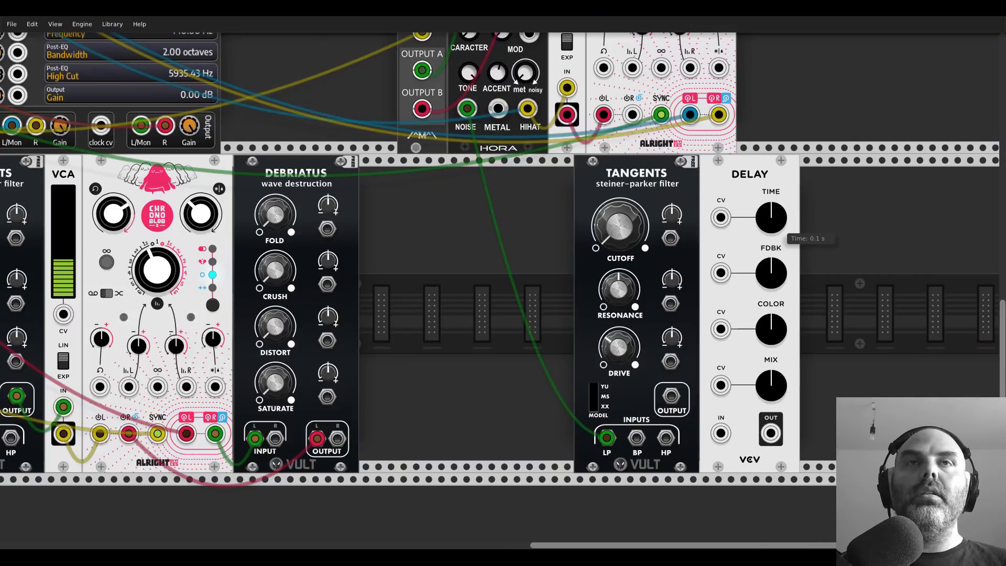
{"action": "left_click_drag", "start_coordinate": [769, 218], "coordinate": [770, 217]}
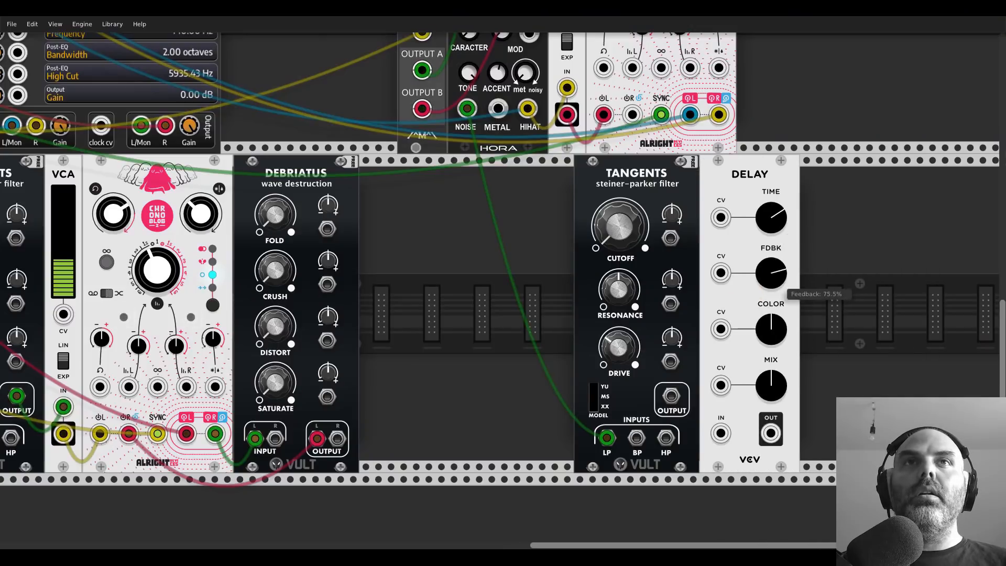
{"action": "left_click_drag", "start_coordinate": [771, 272], "coordinate": [770, 264]}
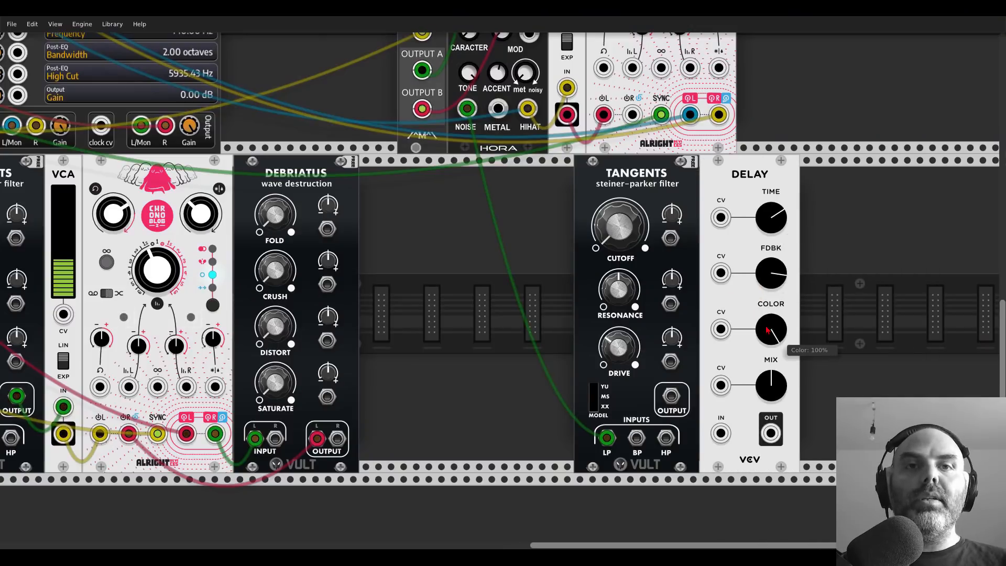
Step: Patch the new Tangents' output into Delay and Delay's output into the left input of MixMaster track 6
{"action": "scroll", "coordinate": [703, 414], "scroll_direction": "down", "scroll_amount": 5}
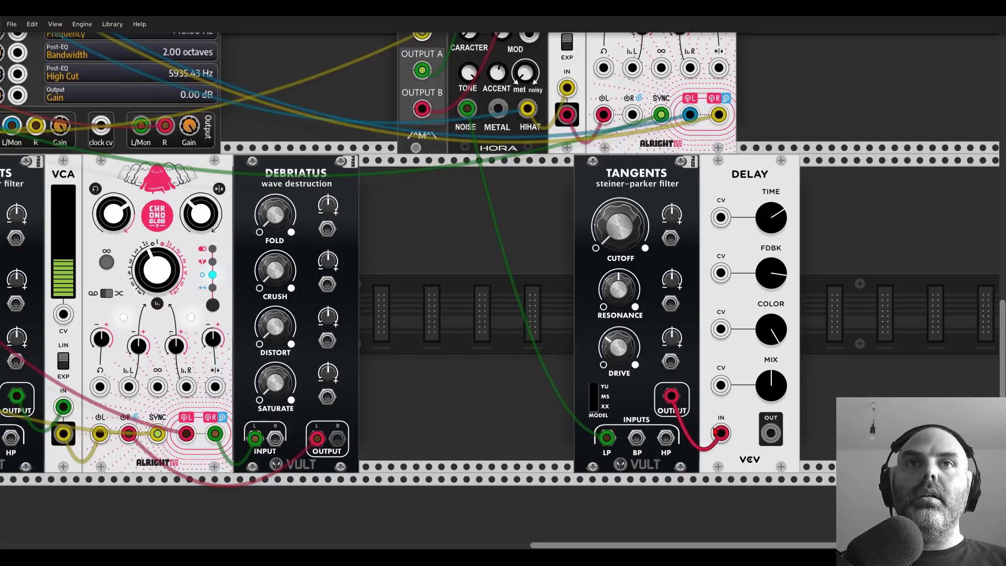
{"action": "scroll", "coordinate": [503, 286], "scroll_direction": "up", "scroll_amount": 3}
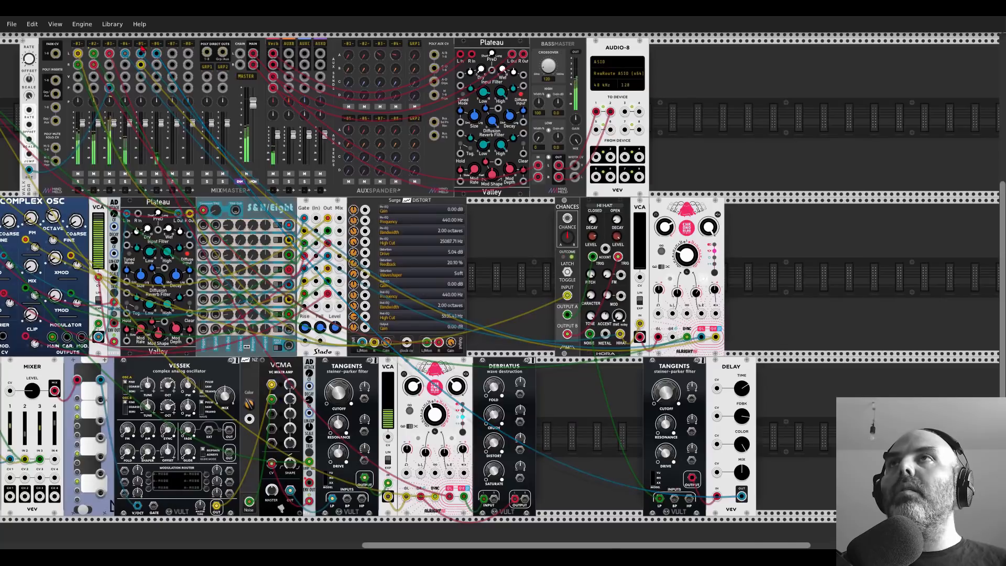
{"action": "scroll", "coordinate": [157, 47], "scroll_direction": "up", "scroll_amount": 4}
Step: Set track 6's HPF cutoff to 500 Hz and raise its Verb send on AuxSpander
{"action": "right_click", "coordinate": [172, 96]}
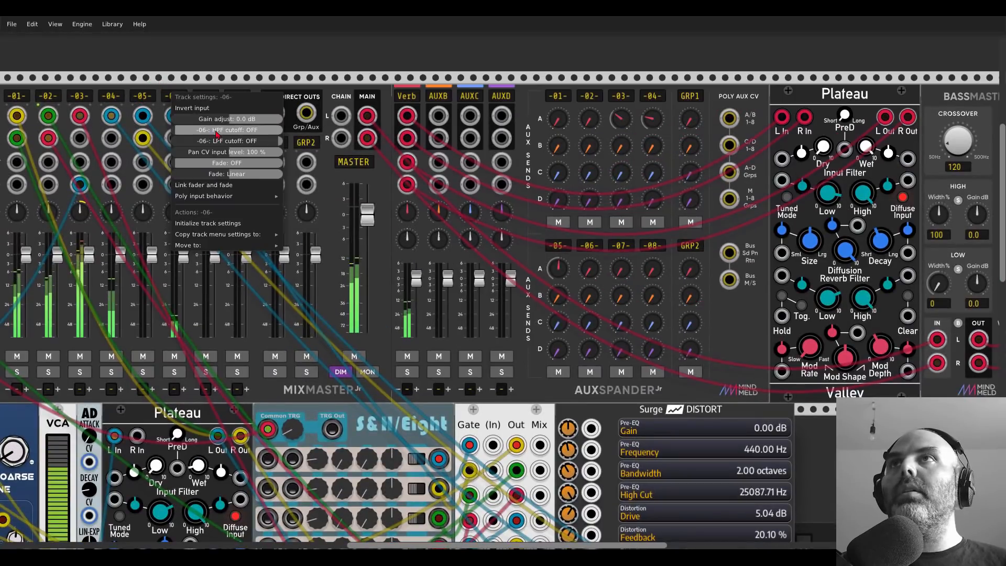
{"action": "left_click_drag", "start_coordinate": [223, 130], "coordinate": [228, 130]}
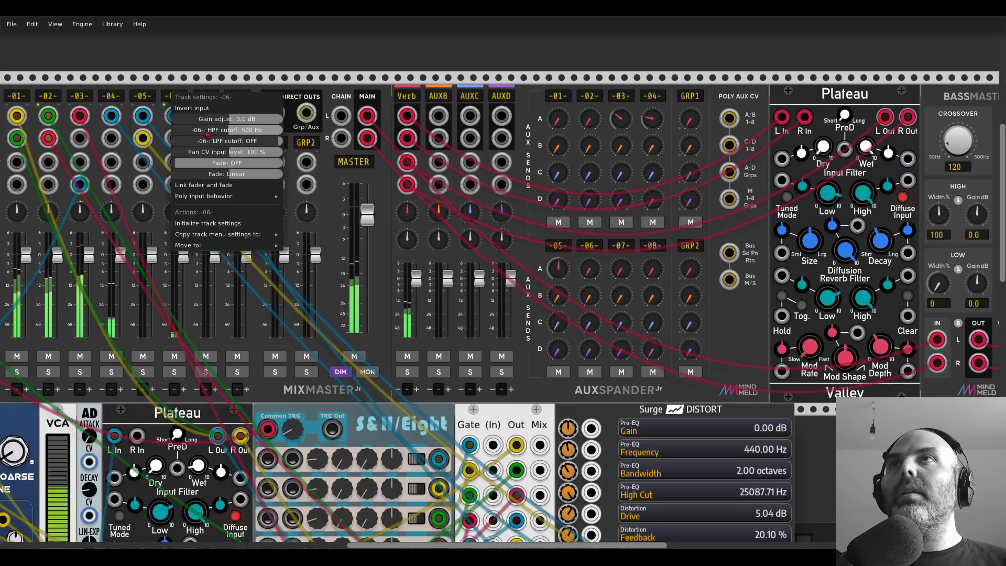
{"action": "left_click", "coordinate": [225, 58]}
{"action": "left_click_drag", "start_coordinate": [591, 270], "coordinate": [591, 209]}
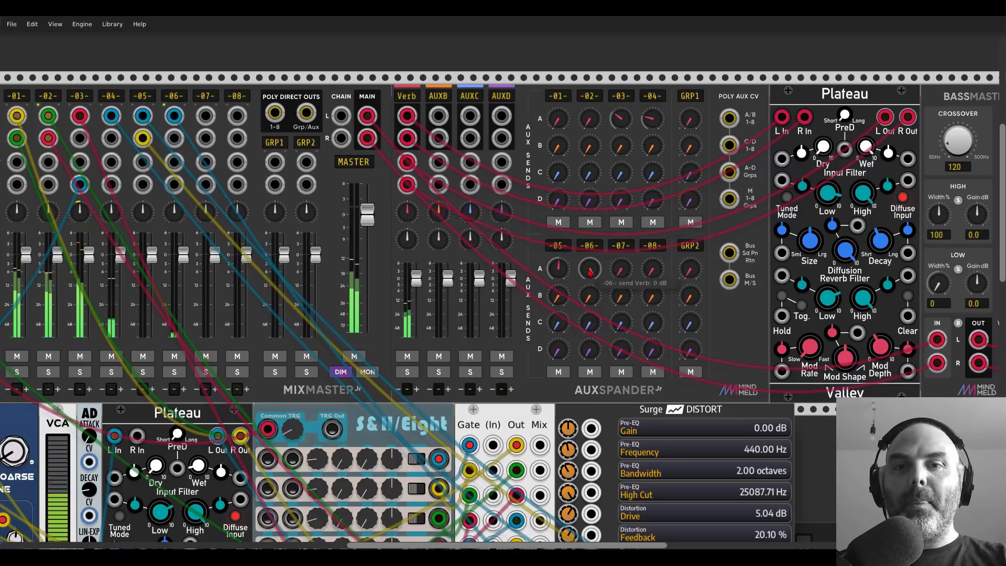
Step: Raise the new Tangents' cutoff to hear the delayed noise, and return it to 0
{"action": "scroll", "coordinate": [589, 271], "scroll_direction": "down", "scroll_amount": 10}
{"action": "scroll", "coordinate": [590, 271], "scroll_direction": "right", "scroll_amount": 15}
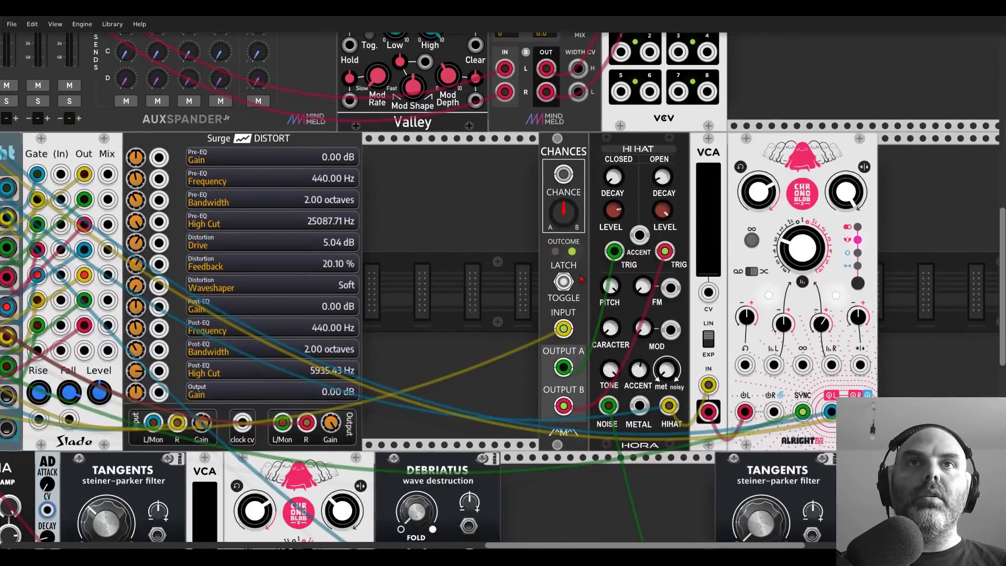
{"action": "scroll", "coordinate": [581, 278], "scroll_direction": "down", "scroll_amount": 3}
{"action": "scroll", "coordinate": [581, 278], "scroll_direction": "down", "scroll_amount": 7}
{"action": "scroll", "coordinate": [581, 279], "scroll_direction": "right", "scroll_amount": 6}
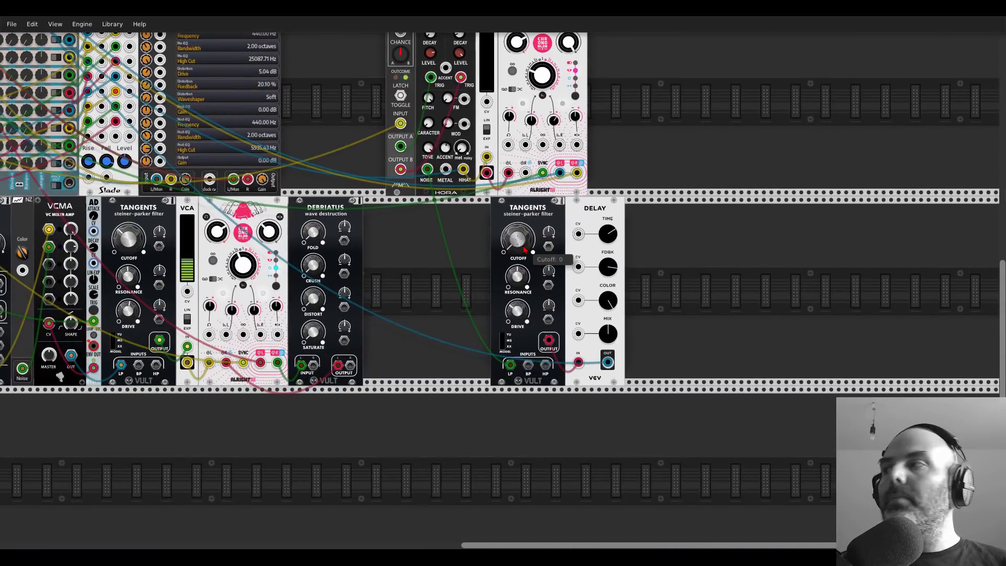
{"action": "mouse_move", "coordinate": [523, 250]}
{"action": "left_mouse_down"}
{"action": "mouse_move", "coordinate": [523, 214]}
{"action": "mouse_move", "coordinate": [524, 234]}
{"action": "left_mouse_up"}
Step: Lower the gain adjust of MixMaster track 6 to about -9.9 dB
{"action": "left_click_drag", "start_coordinate": [364, 157], "coordinate": [701, 327]}
{"action": "scroll", "coordinate": [277, 167], "scroll_direction": "up", "scroll_amount": 3}
{"action": "right_click", "coordinate": [248, 76]}
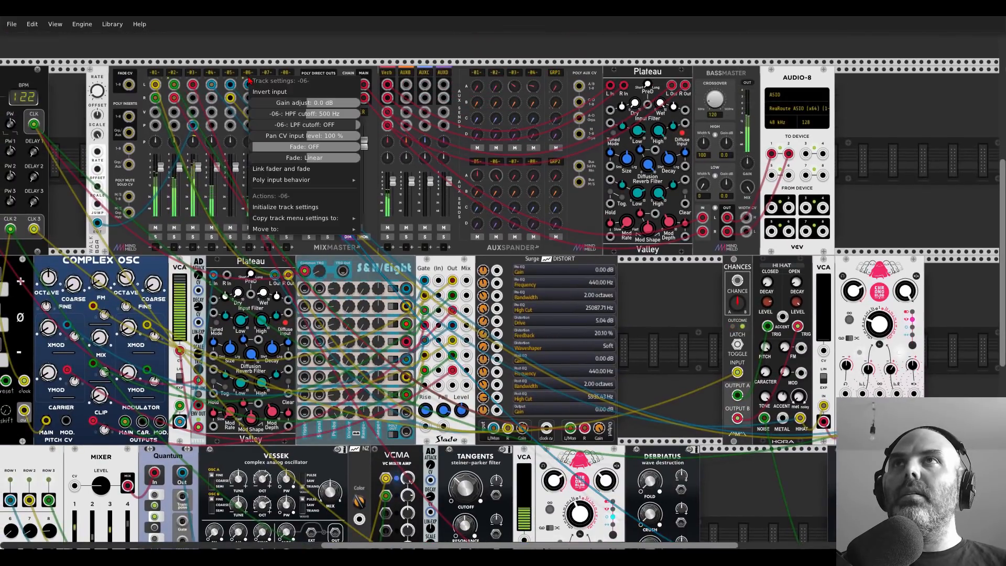
{"action": "left_click_drag", "start_coordinate": [307, 103], "coordinate": [281, 103]}
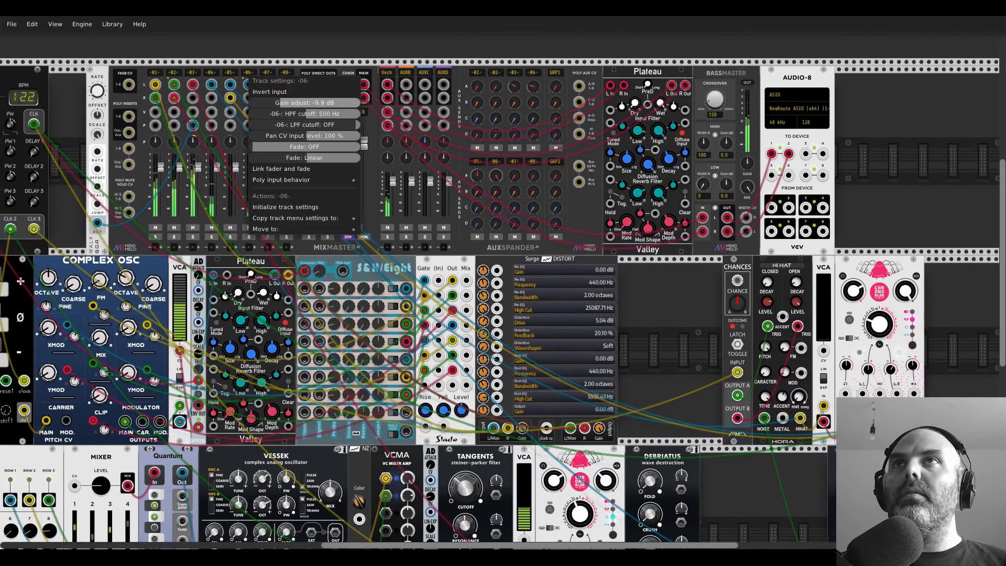
{"action": "left_click", "coordinate": [898, 480]}
Step: Sweep the new Tangents' cutoff up to audition the noise at the reduced track gain, and close it to 0
{"action": "left_click_drag", "start_coordinate": [900, 483], "coordinate": [648, 340]}
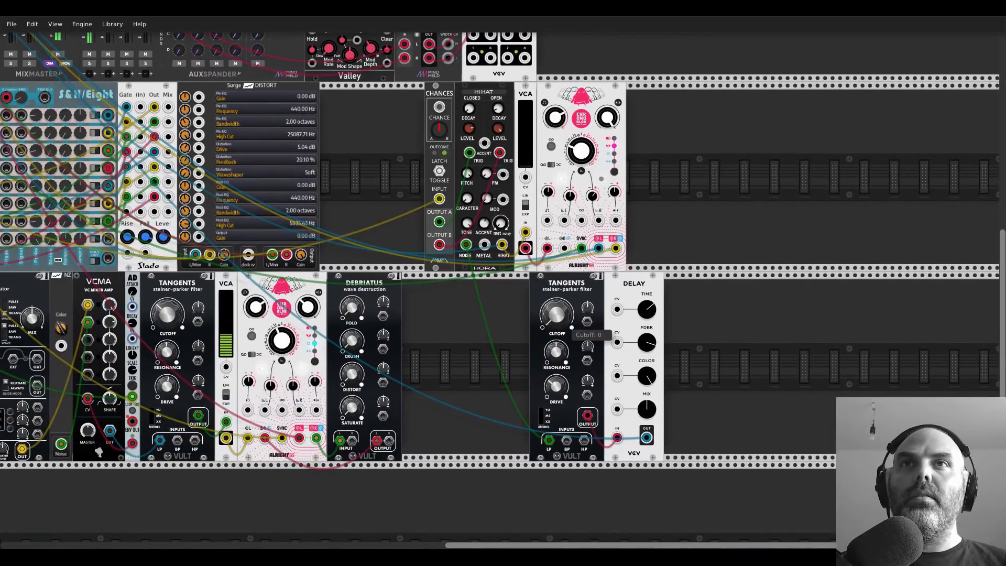
{"action": "left_click_drag", "start_coordinate": [559, 317], "coordinate": [557, 316]}
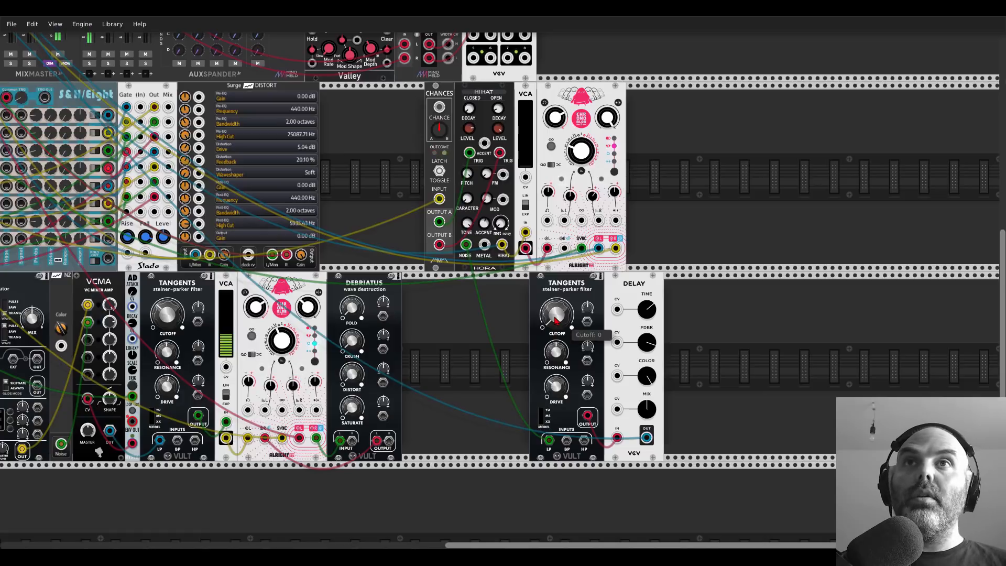
{"action": "left_click_drag", "start_coordinate": [557, 314], "coordinate": [556, 311]}
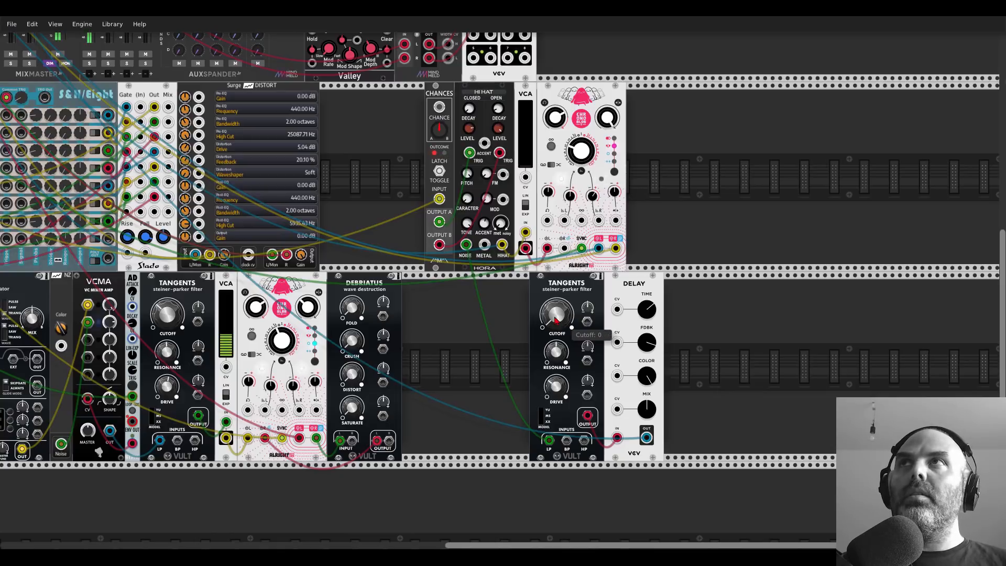
{"action": "scroll", "coordinate": [455, 322], "scroll_direction": "down", "scroll_amount": 5}
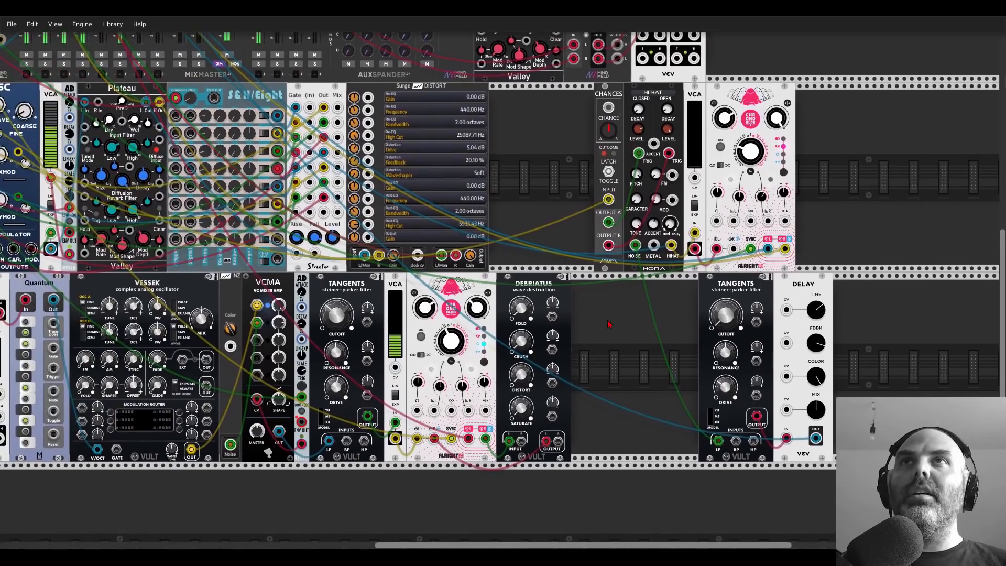
{"action": "scroll", "coordinate": [626, 278], "scroll_direction": "down", "scroll_amount": 3}
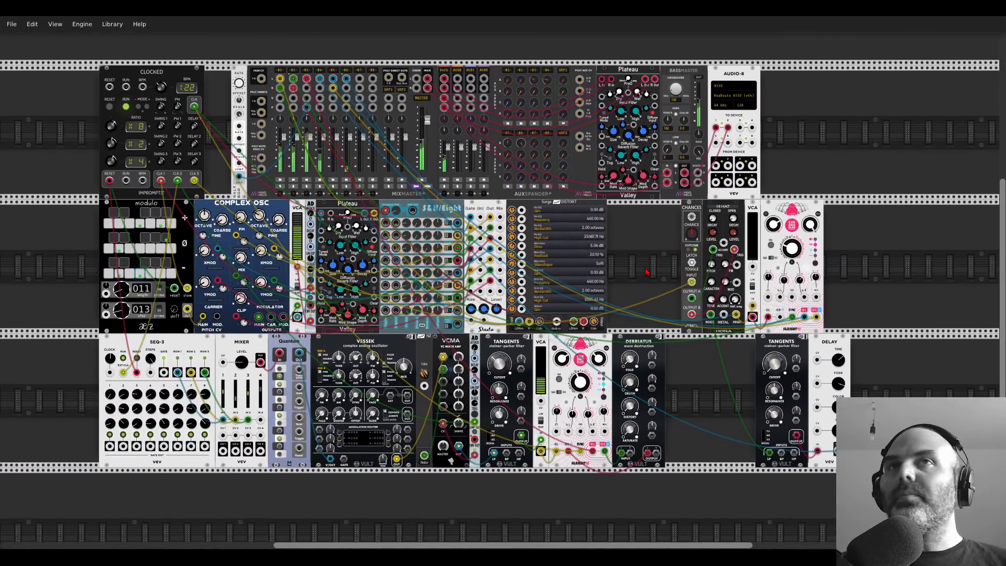
{"action": "left_click_drag", "start_coordinate": [645, 269], "coordinate": [632, 268]}
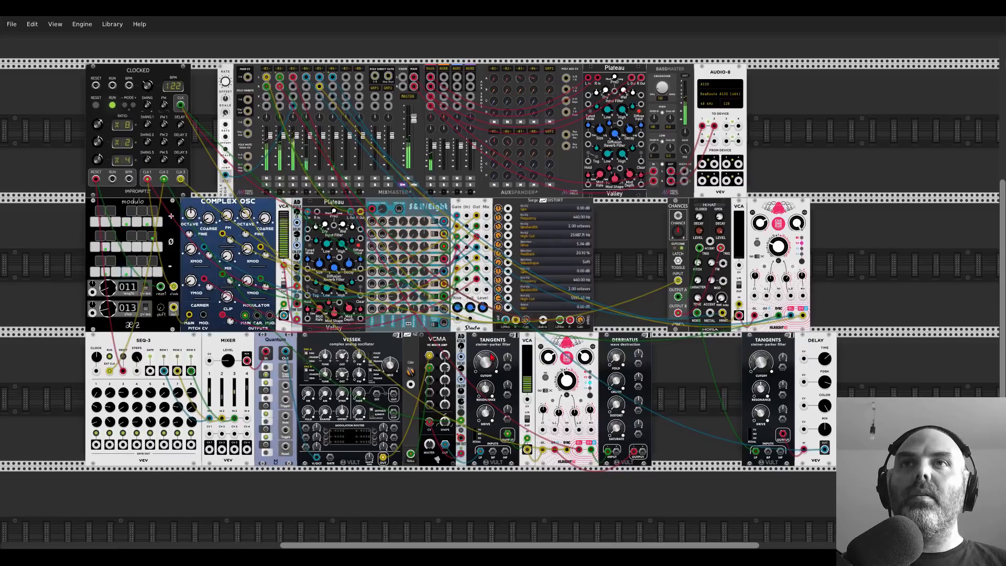
Step: Reshape the VESSEK voice's tone by raising its Tangents cutoff, adjusting the Debriatus fold, and increasing VESSEK's FM amount
{"action": "left_click_drag", "start_coordinate": [486, 362], "coordinate": [486, 338]}
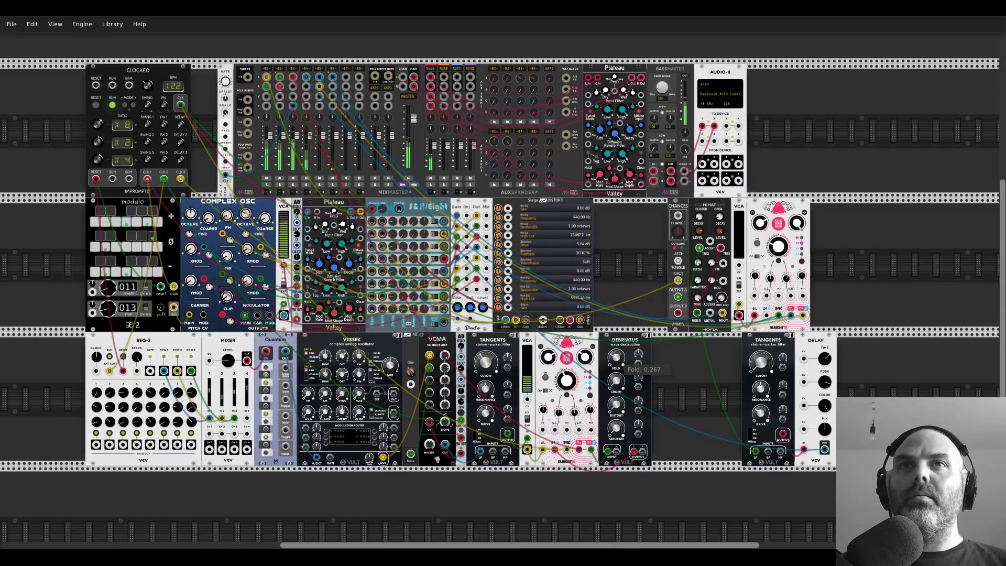
{"action": "left_click_drag", "start_coordinate": [616, 357], "coordinate": [616, 358]}
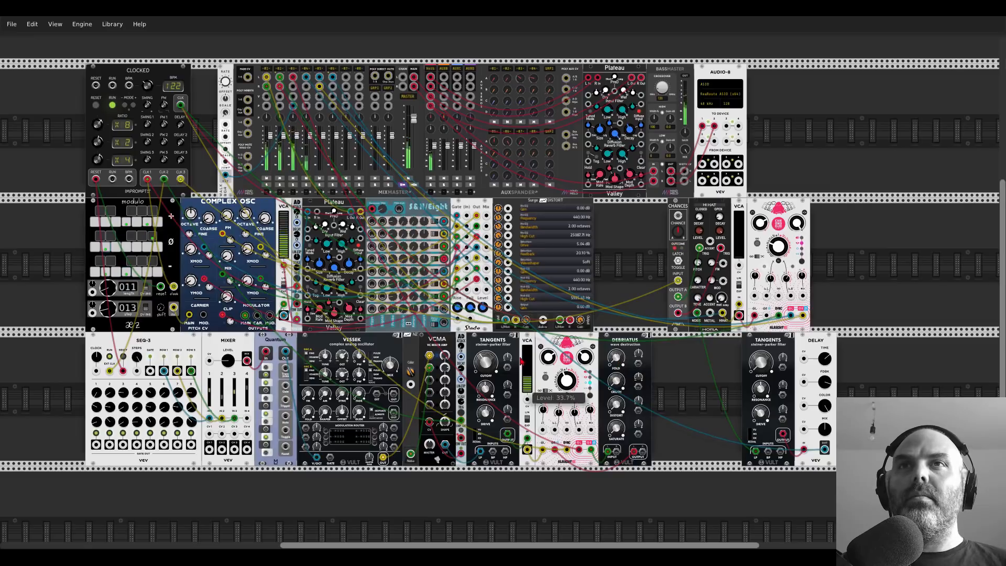
{"action": "left_click_drag", "start_coordinate": [307, 394], "coordinate": [307, 309]}
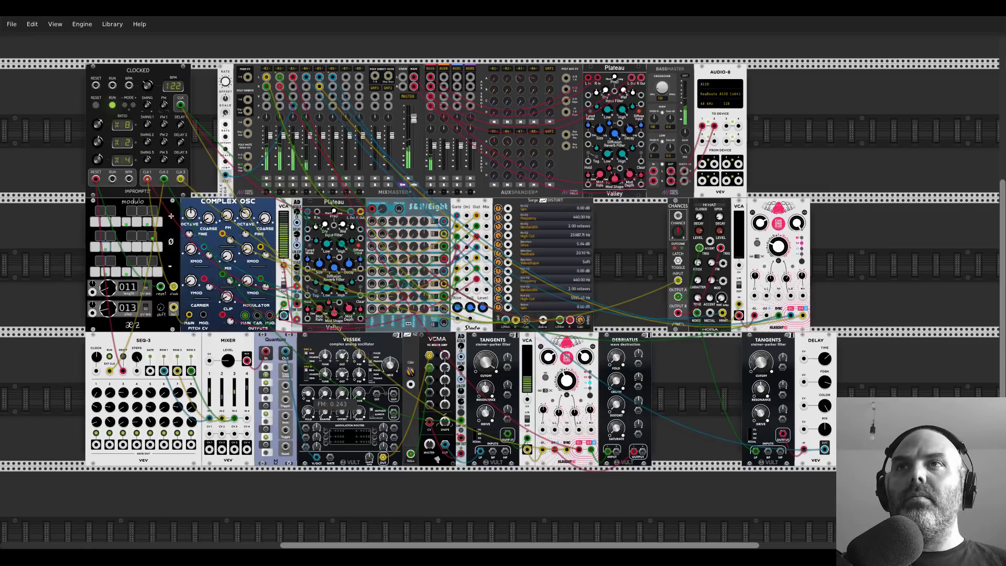
{"action": "left_click_drag", "start_coordinate": [307, 394], "coordinate": [307, 324]}
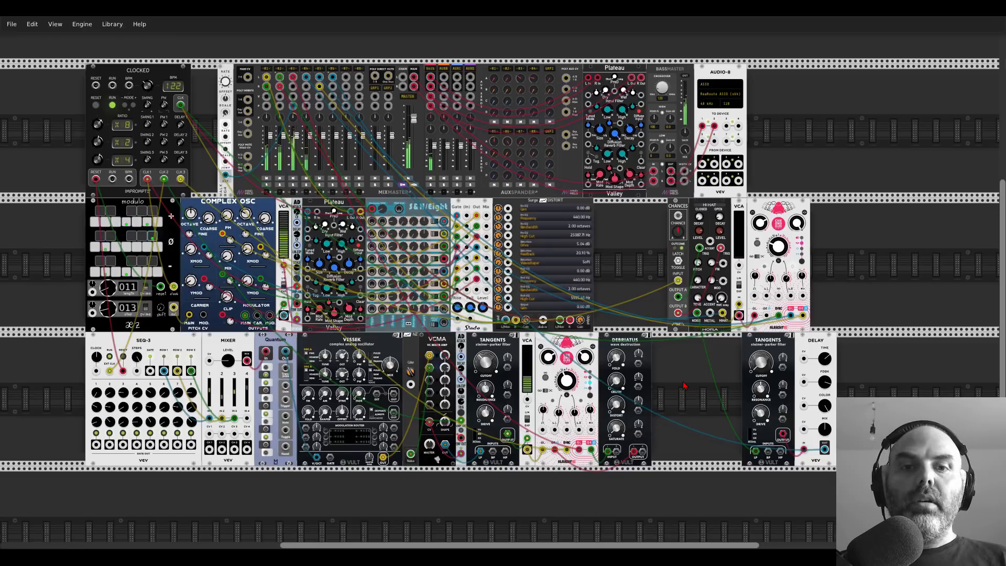
Step: Duplicate the Walk module beside Clocked, adjust the copy's rate, and patch its output into MixMaster track 6's pan CV input
{"action": "left_click_drag", "start_coordinate": [181, 40], "coordinate": [269, 105]}
{"action": "key", "text": "ctrl+d"}
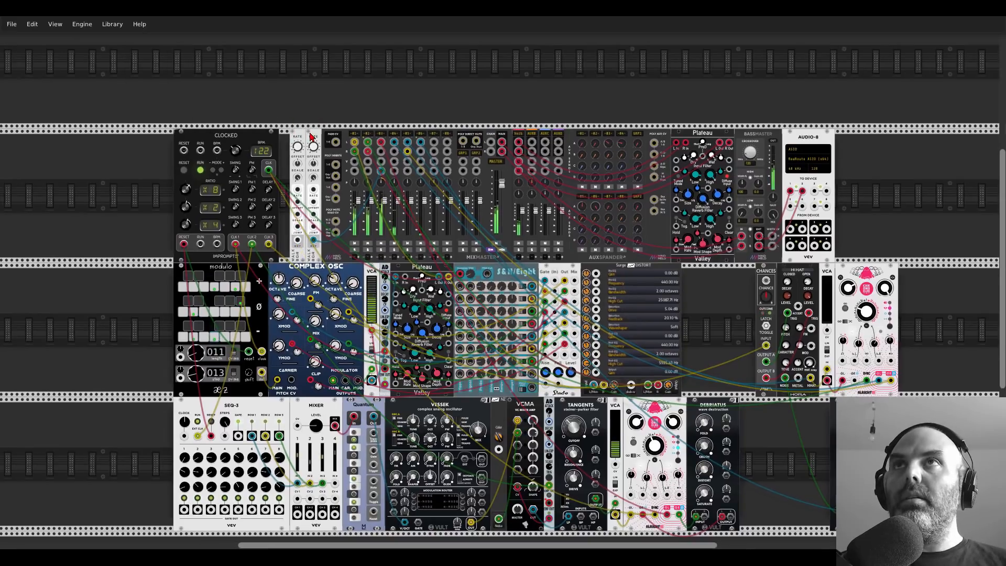
{"action": "scroll", "coordinate": [296, 148], "scroll_direction": "up", "scroll_amount": 3}
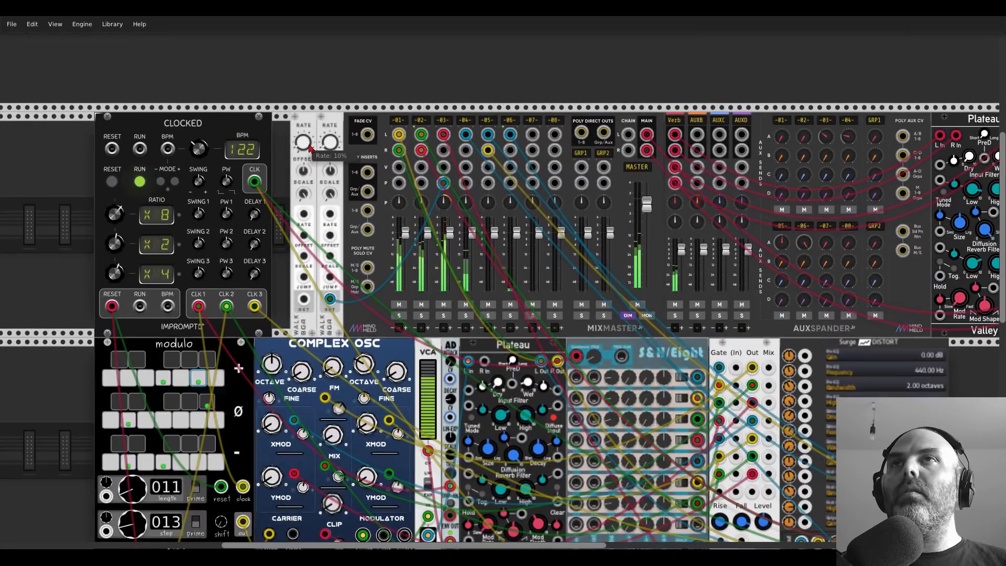
{"action": "left_click_drag", "start_coordinate": [309, 148], "coordinate": [309, 137]}
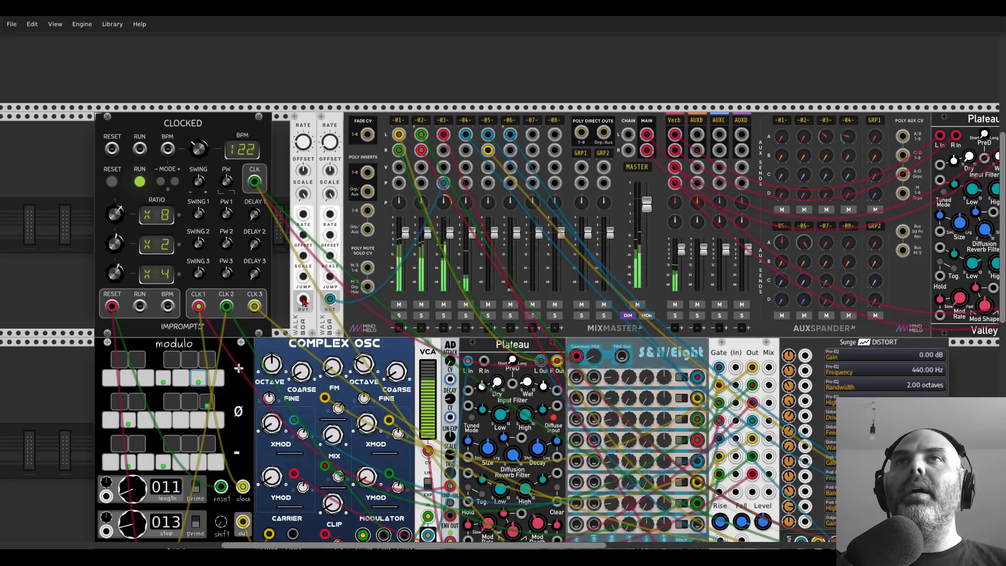
{"action": "left_click_drag", "start_coordinate": [303, 299], "coordinate": [510, 183]}
{"action": "scroll", "coordinate": [505, 188], "scroll_direction": "down", "scroll_amount": 5}
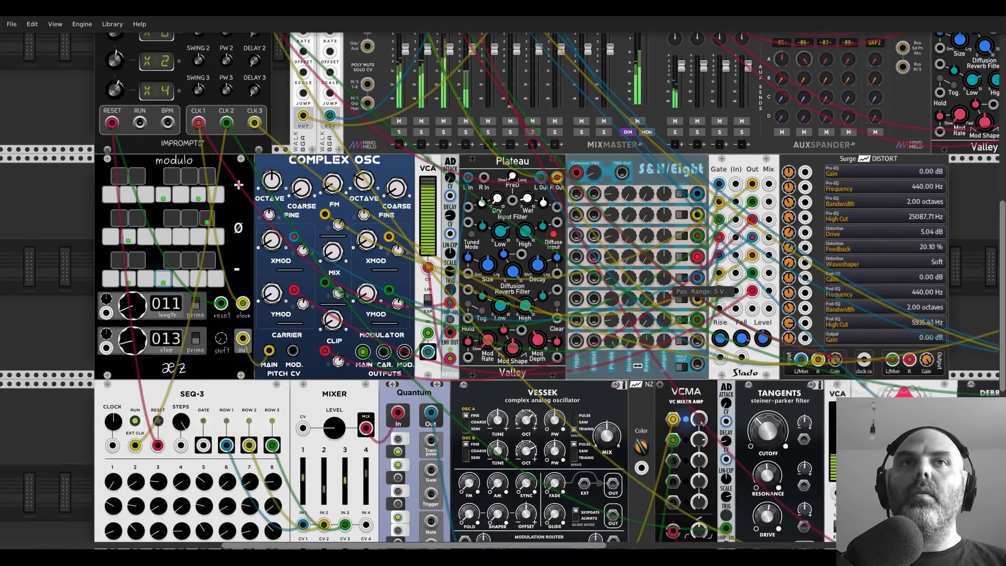
{"action": "scroll", "coordinate": [717, 325], "scroll_direction": "right", "scroll_amount": 10}
{"action": "scroll", "coordinate": [717, 325], "scroll_direction": "down", "scroll_amount": 5}
{"action": "left_click_drag", "start_coordinate": [686, 232], "coordinate": [686, 293]}
{"action": "scroll", "coordinate": [644, 335], "scroll_direction": "down", "scroll_amount": 5}
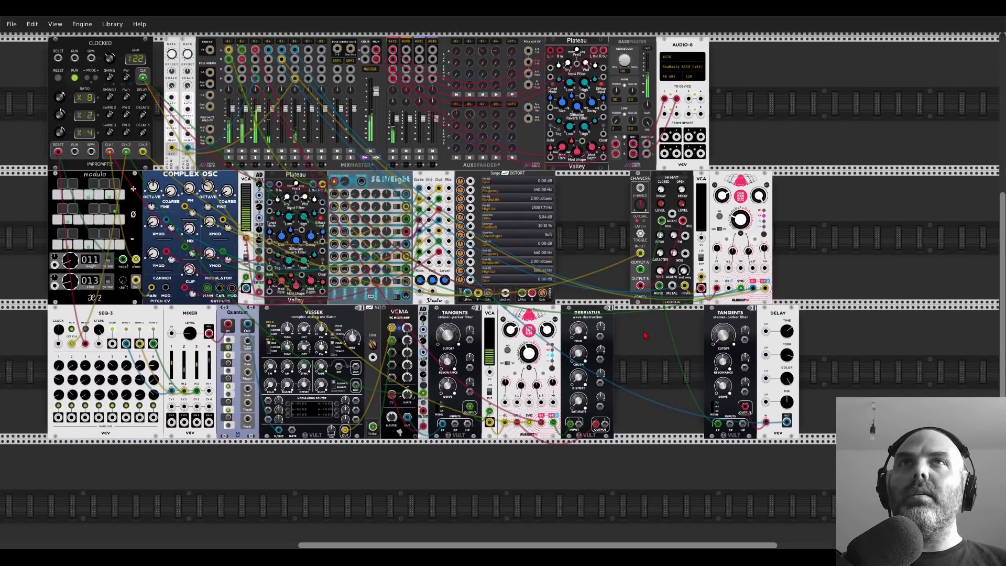
{"action": "left_click_drag", "start_coordinate": [644, 332], "coordinate": [639, 342]}
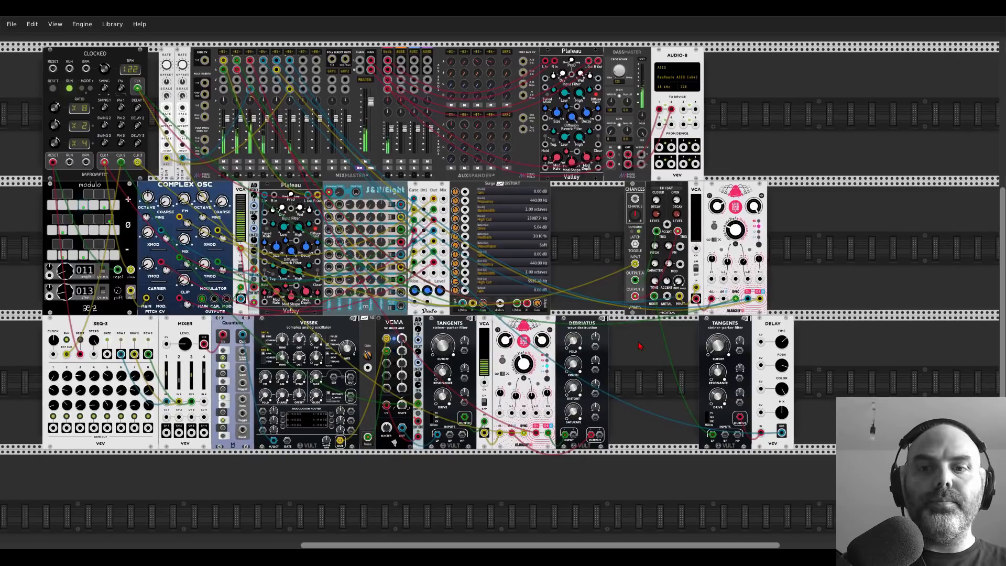